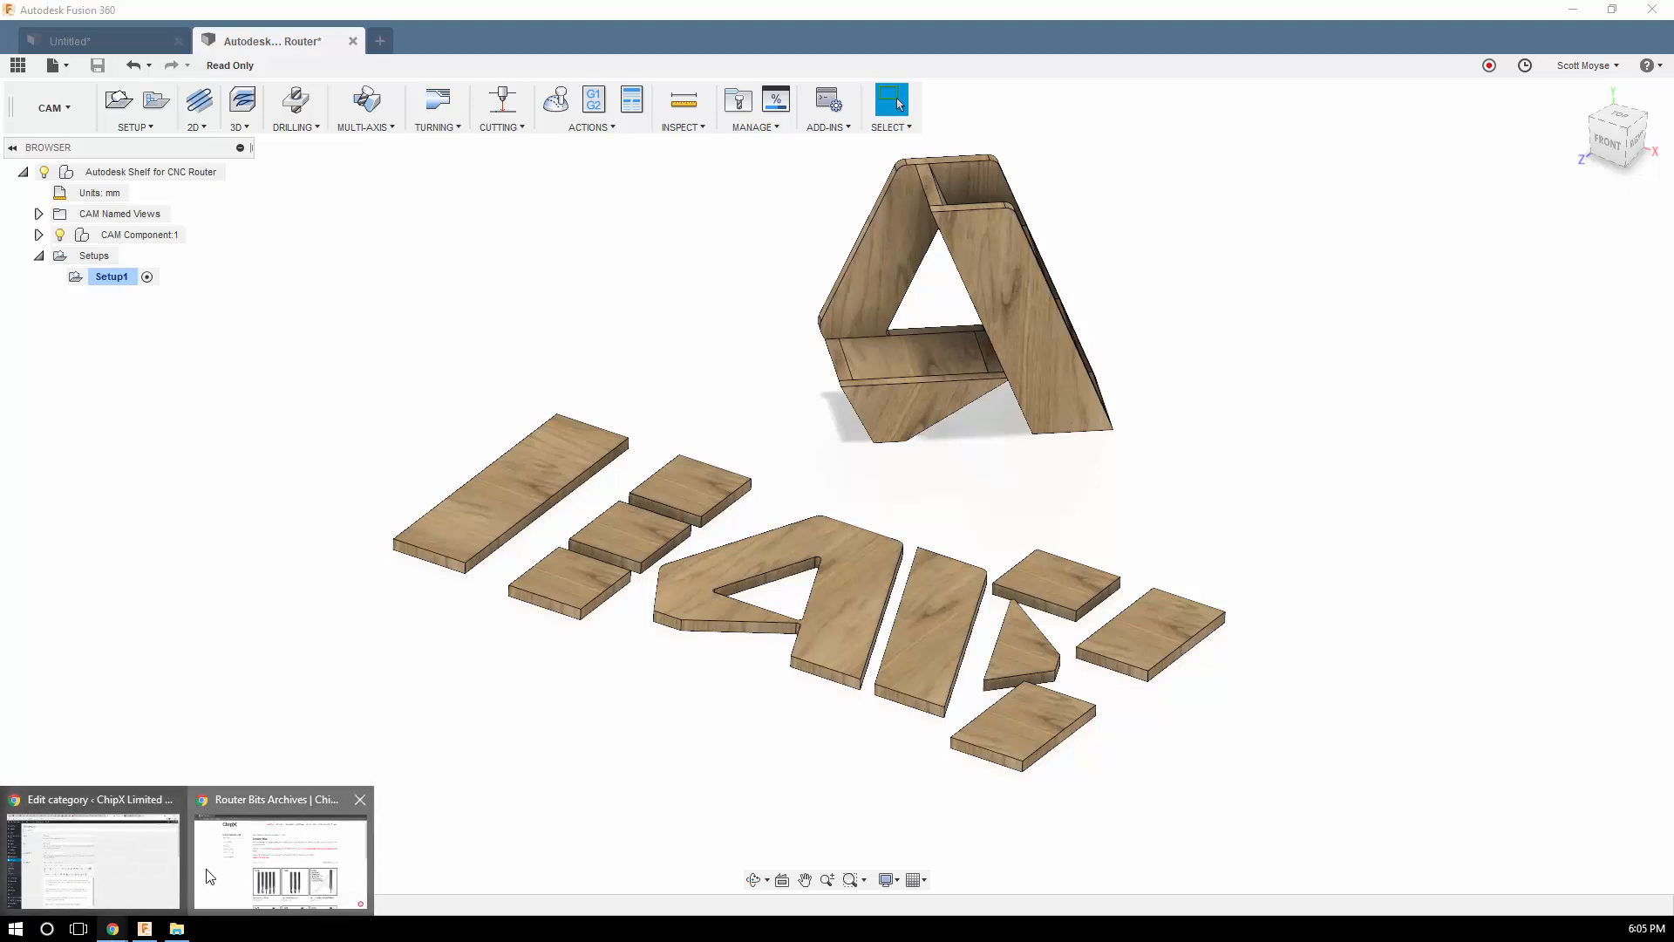
# Switch to Chrome and download the ChipX Router Tooling.tools library for Fusion 360 from the ChipX website's Router Bits page
pyautogui.click(280, 841)
pyautogui.click(334, 99)
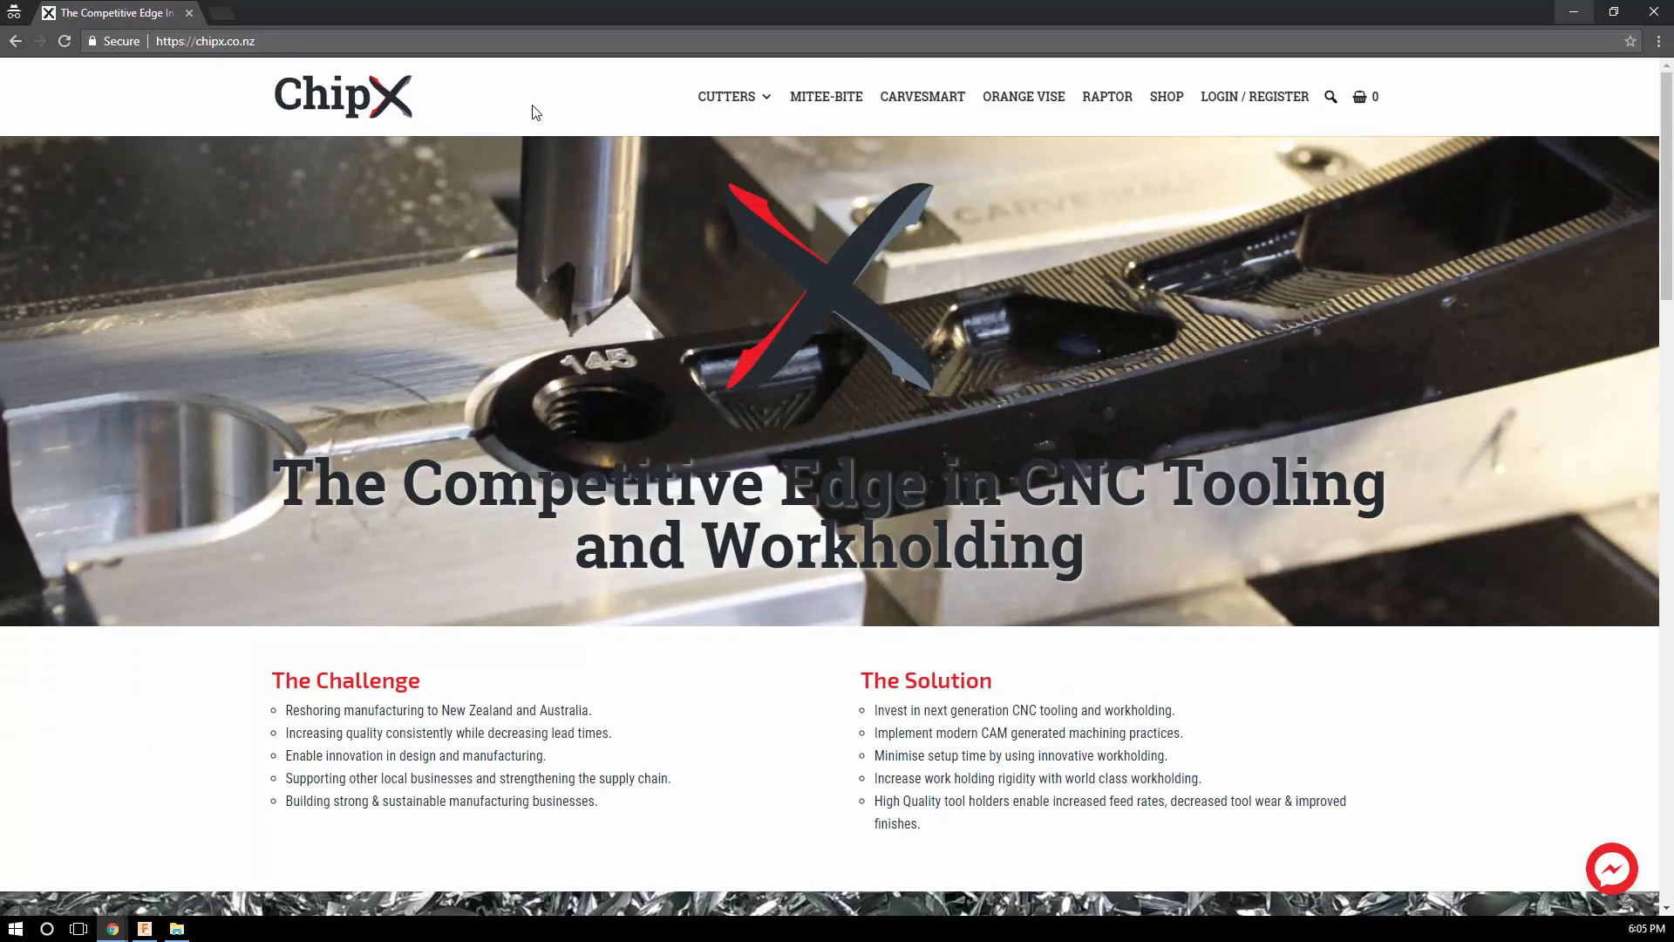
pyautogui.moveTo(737, 100)
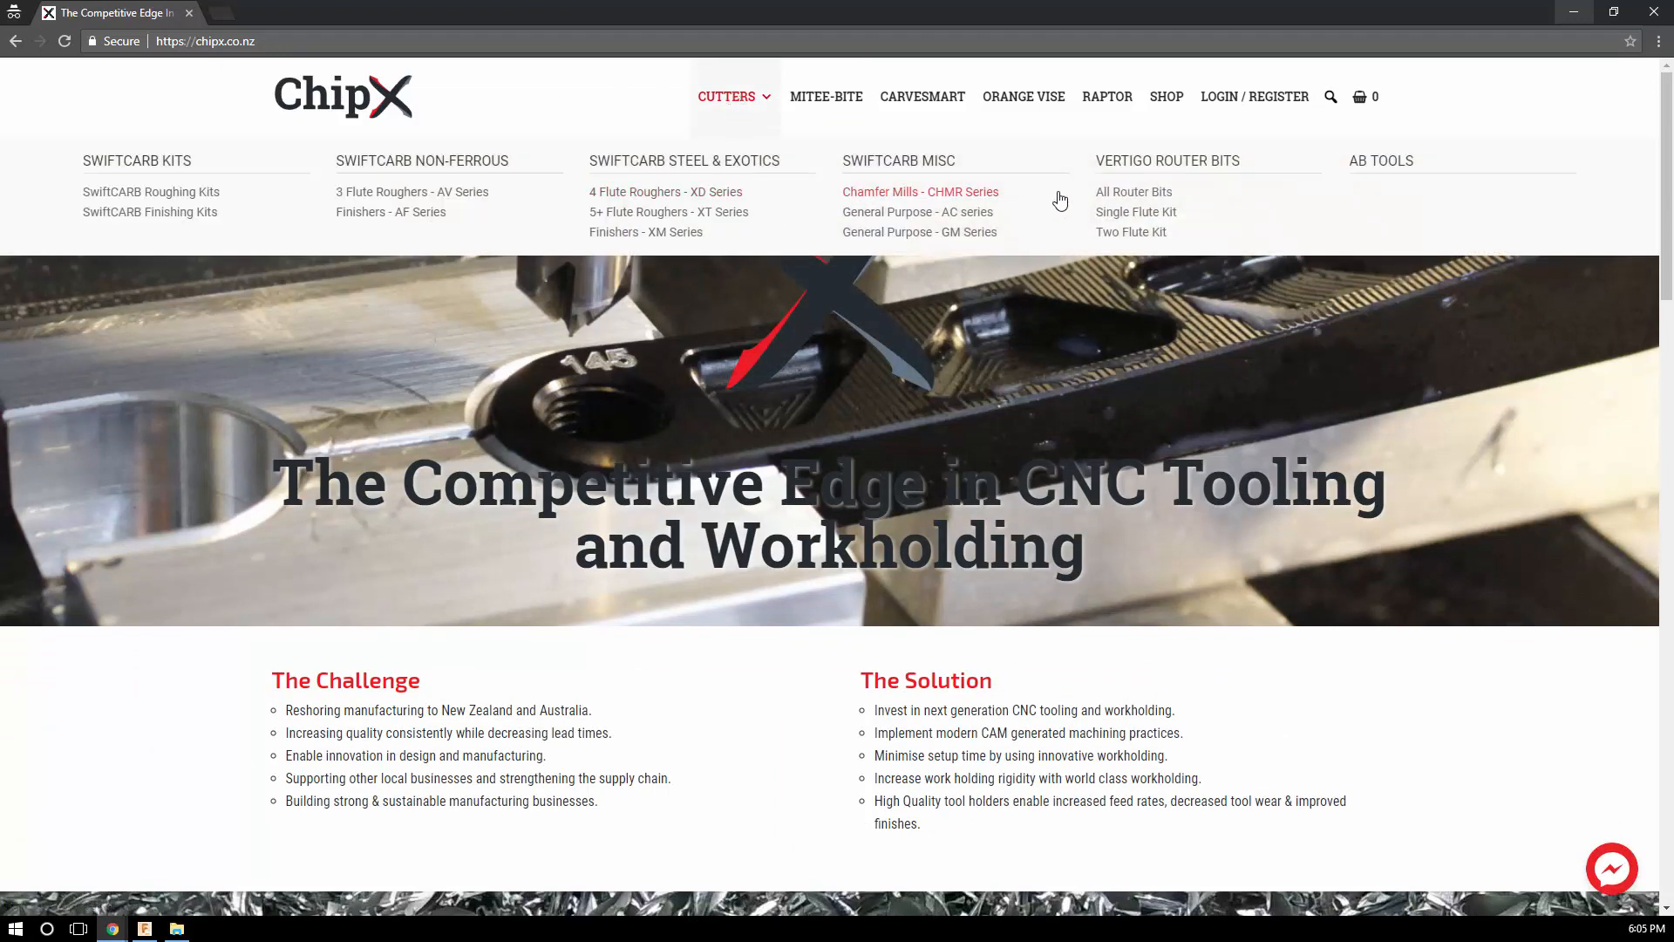
pyautogui.click(1123, 194)
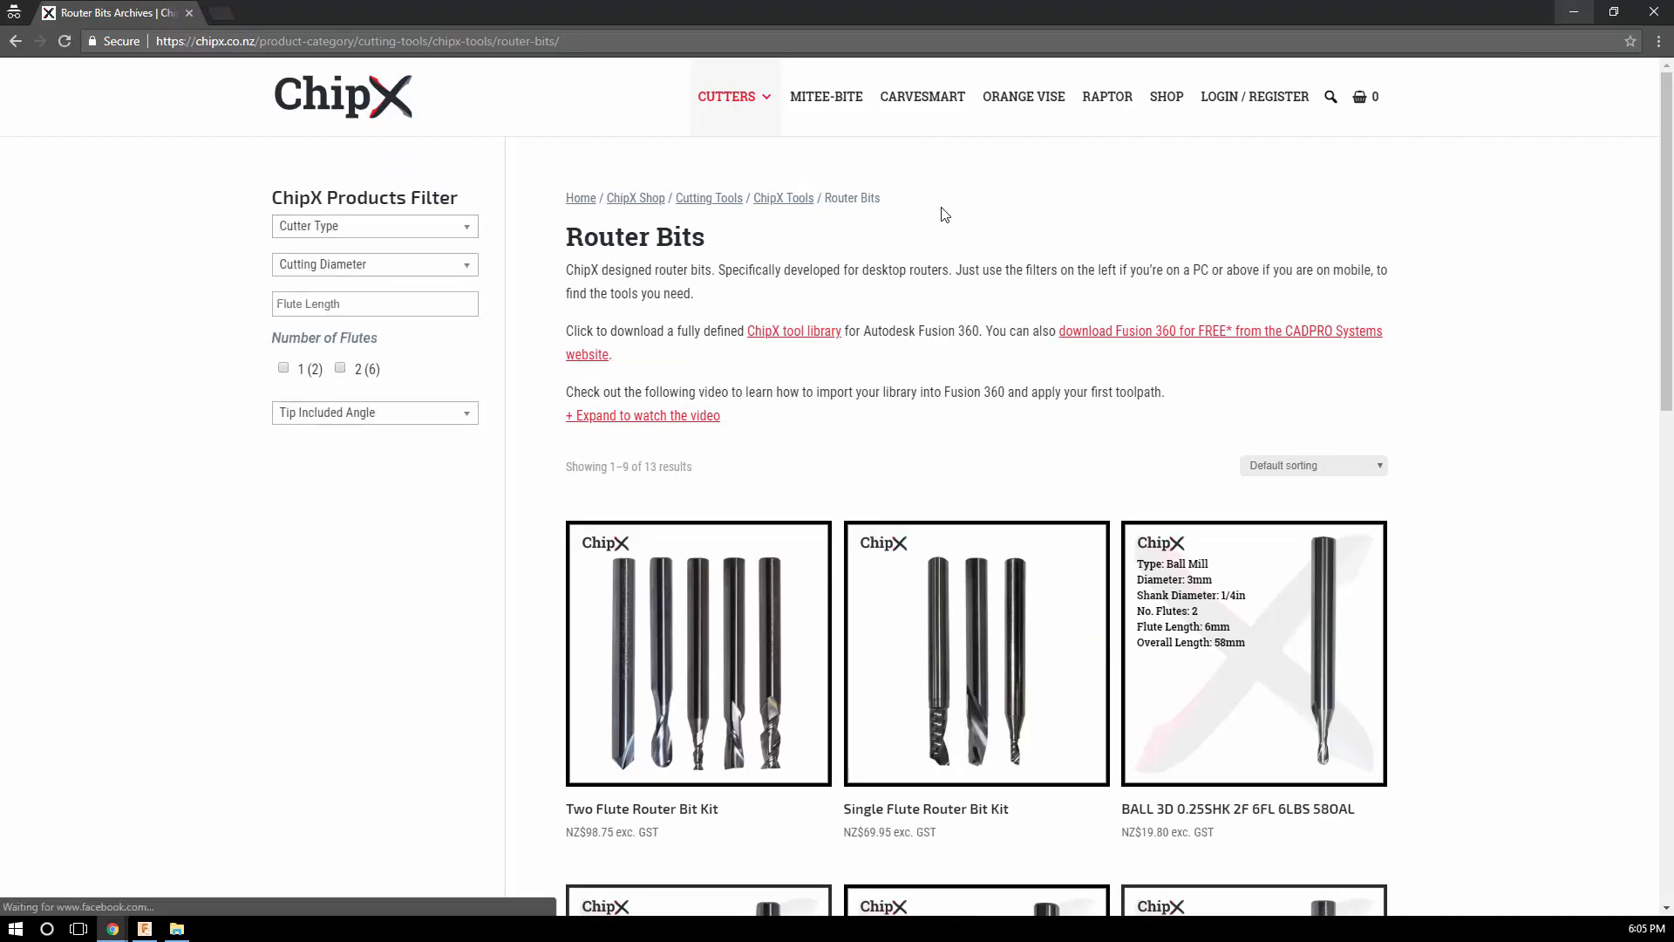
pyautogui.click(790, 339)
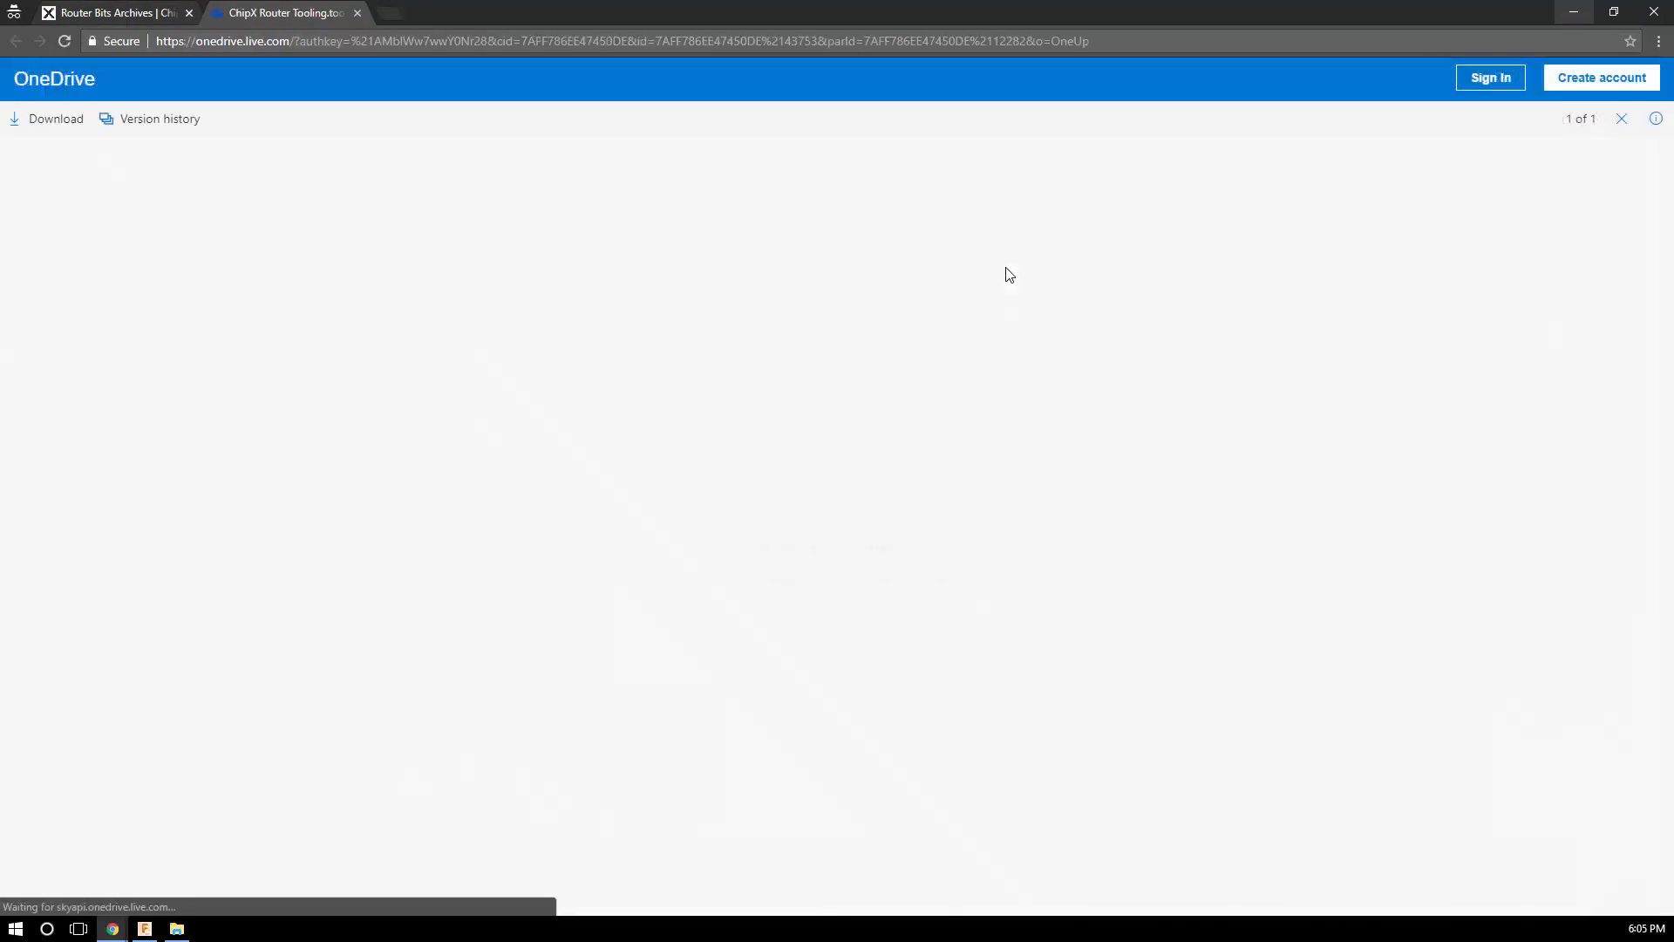
pyautogui.click(830, 606)
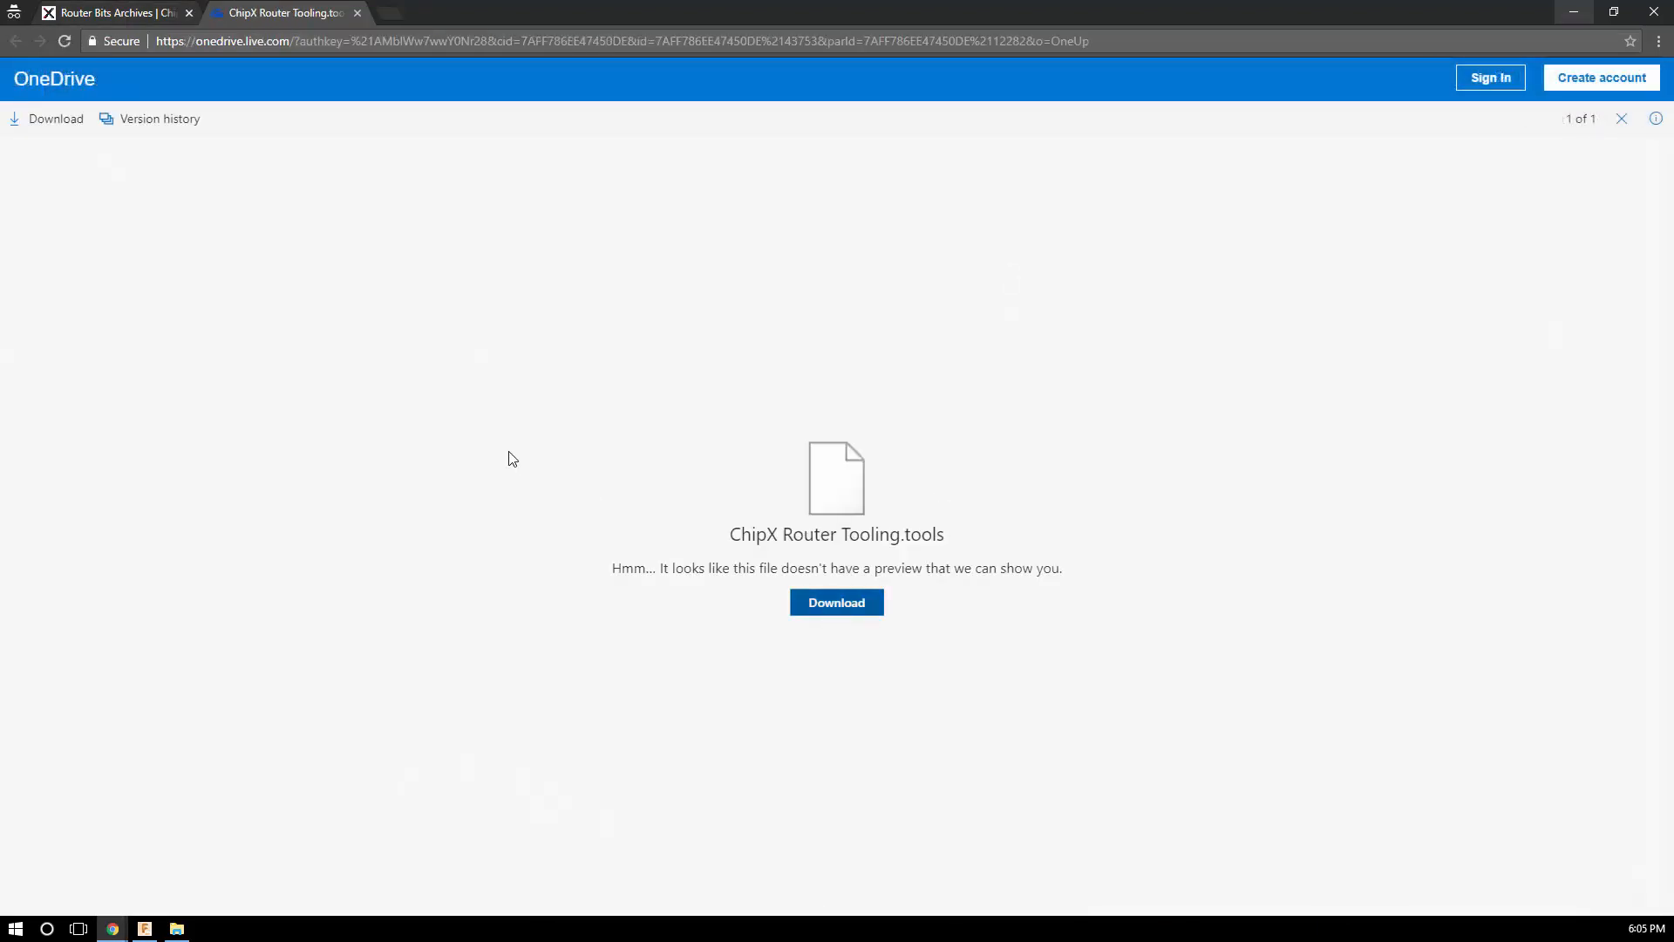
# Switch back to Fusion 360 and check the Cloud section of the CAM Tool Library
pyautogui.click(145, 930)
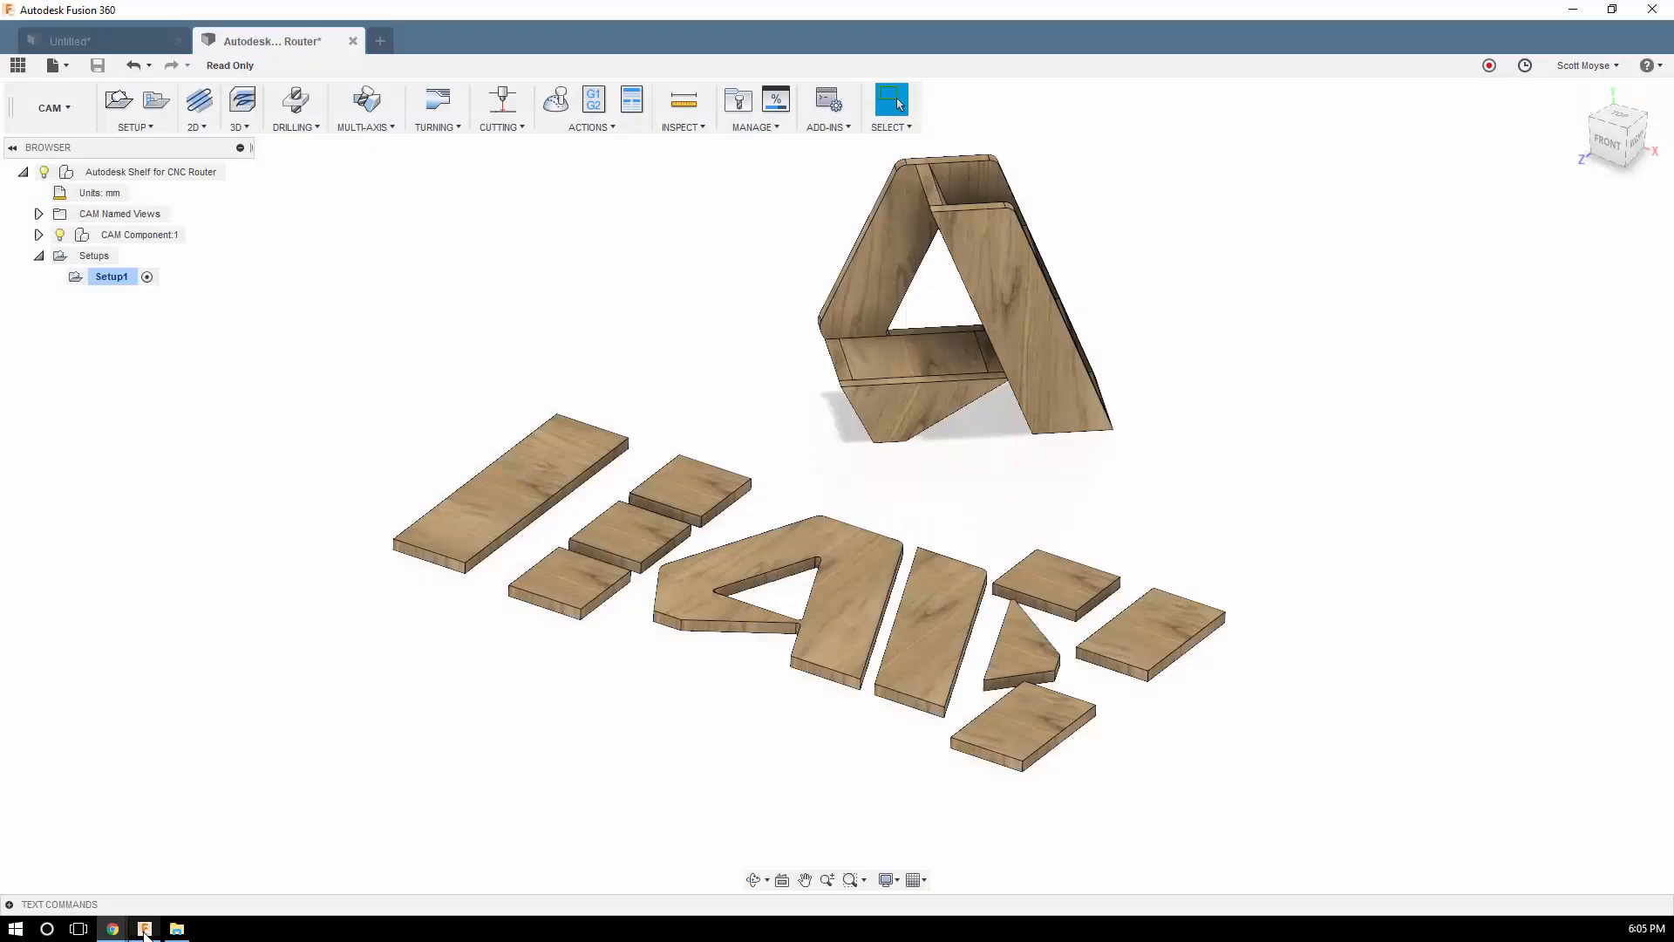
pyautogui.click(739, 108)
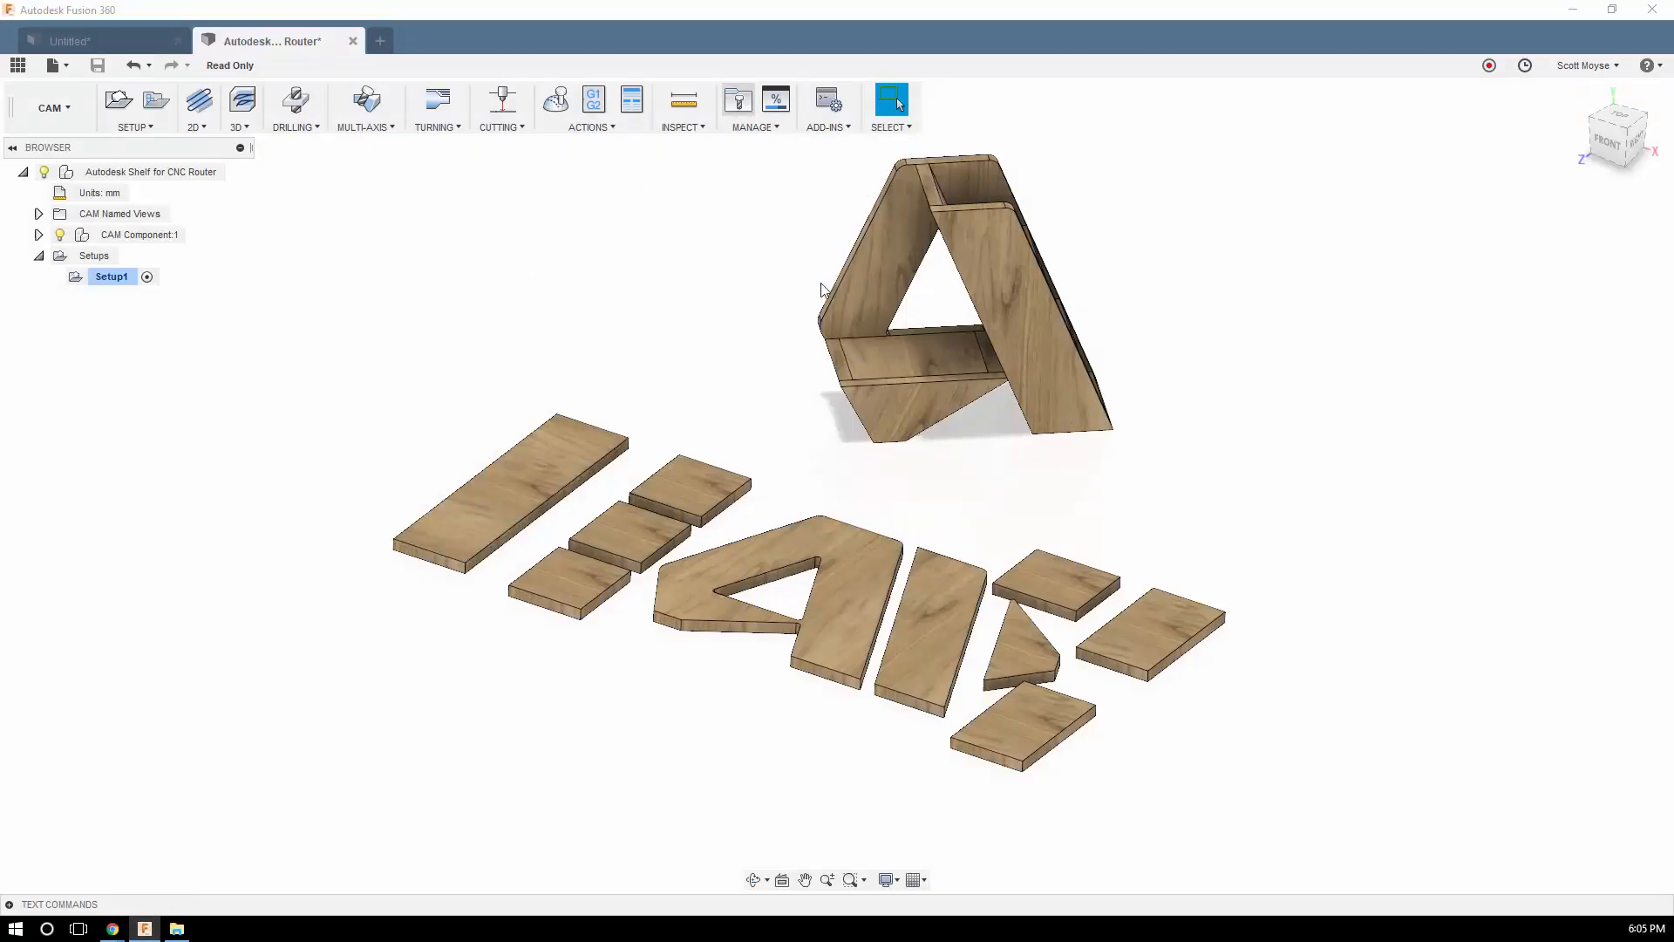
pyautogui.moveTo(829, 52); pyautogui.dragTo(725, 141)
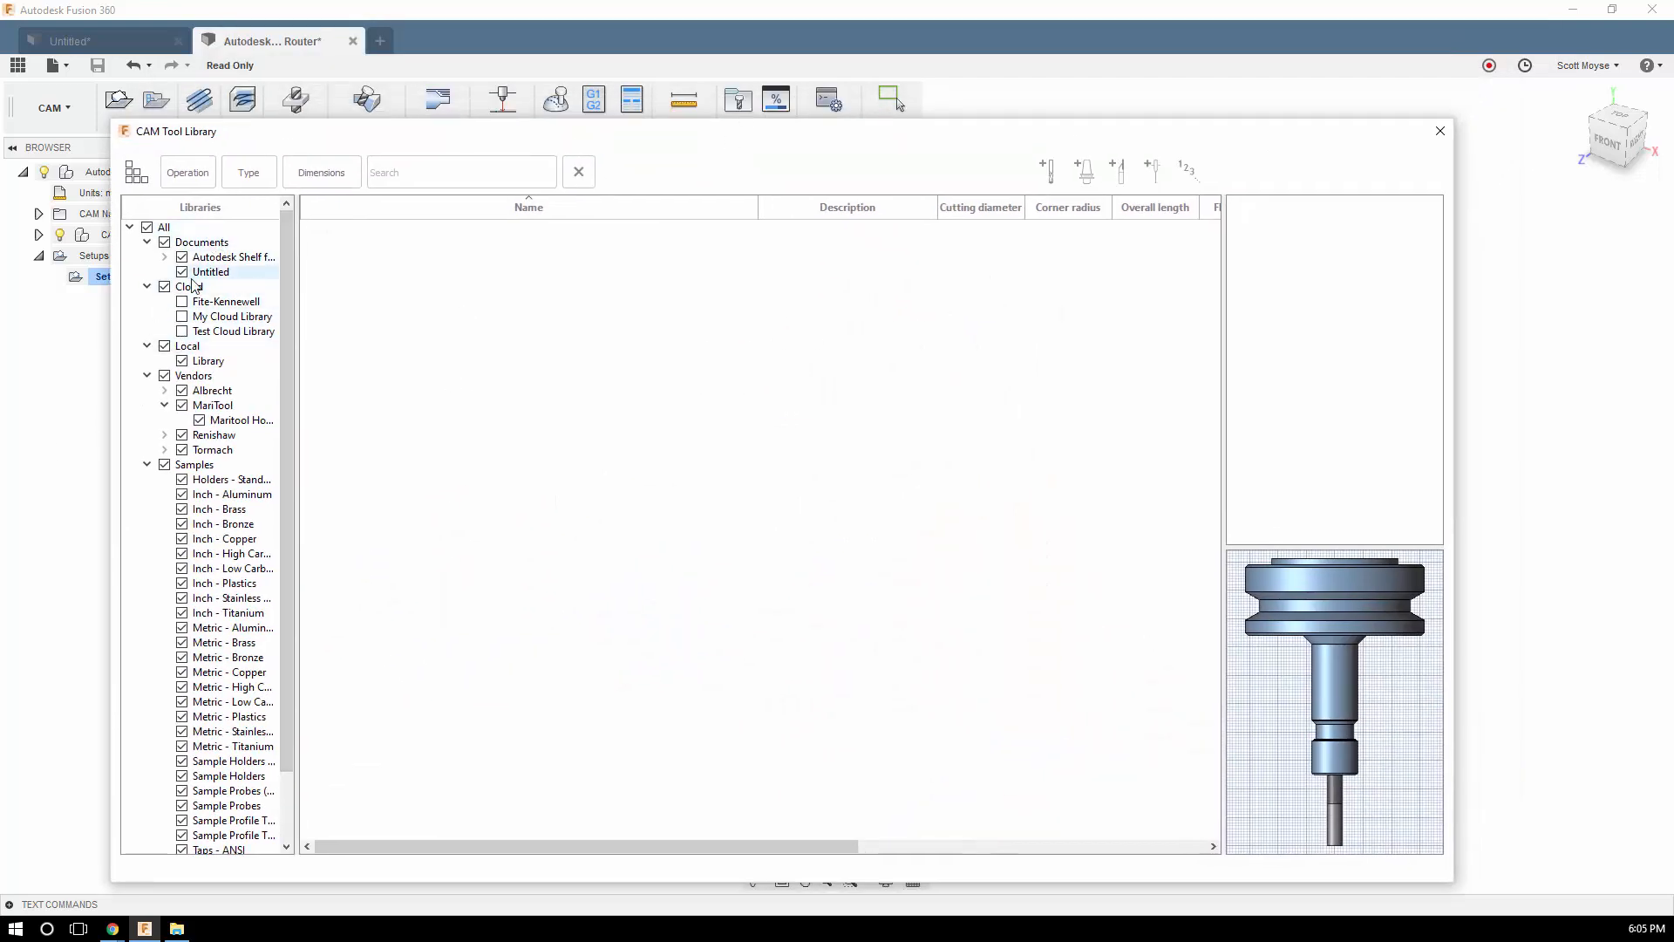
pyautogui.click(1439, 131)
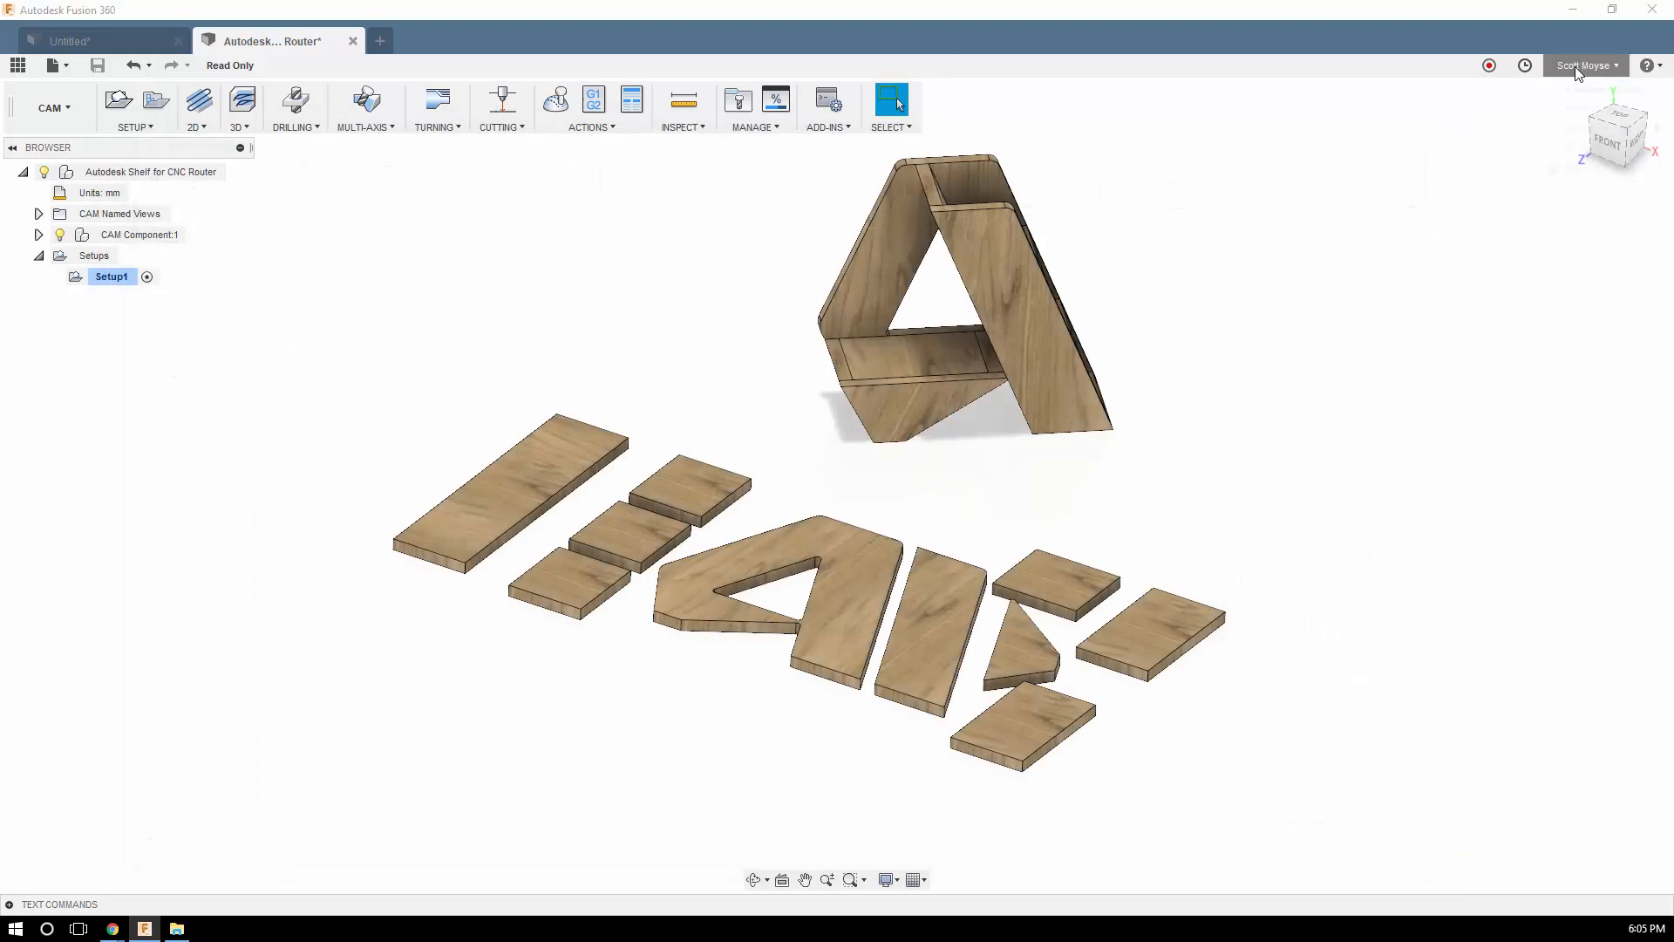
# Check the Enable Cloud Libraries option in the general CAM preferences
pyautogui.click(1582, 65)
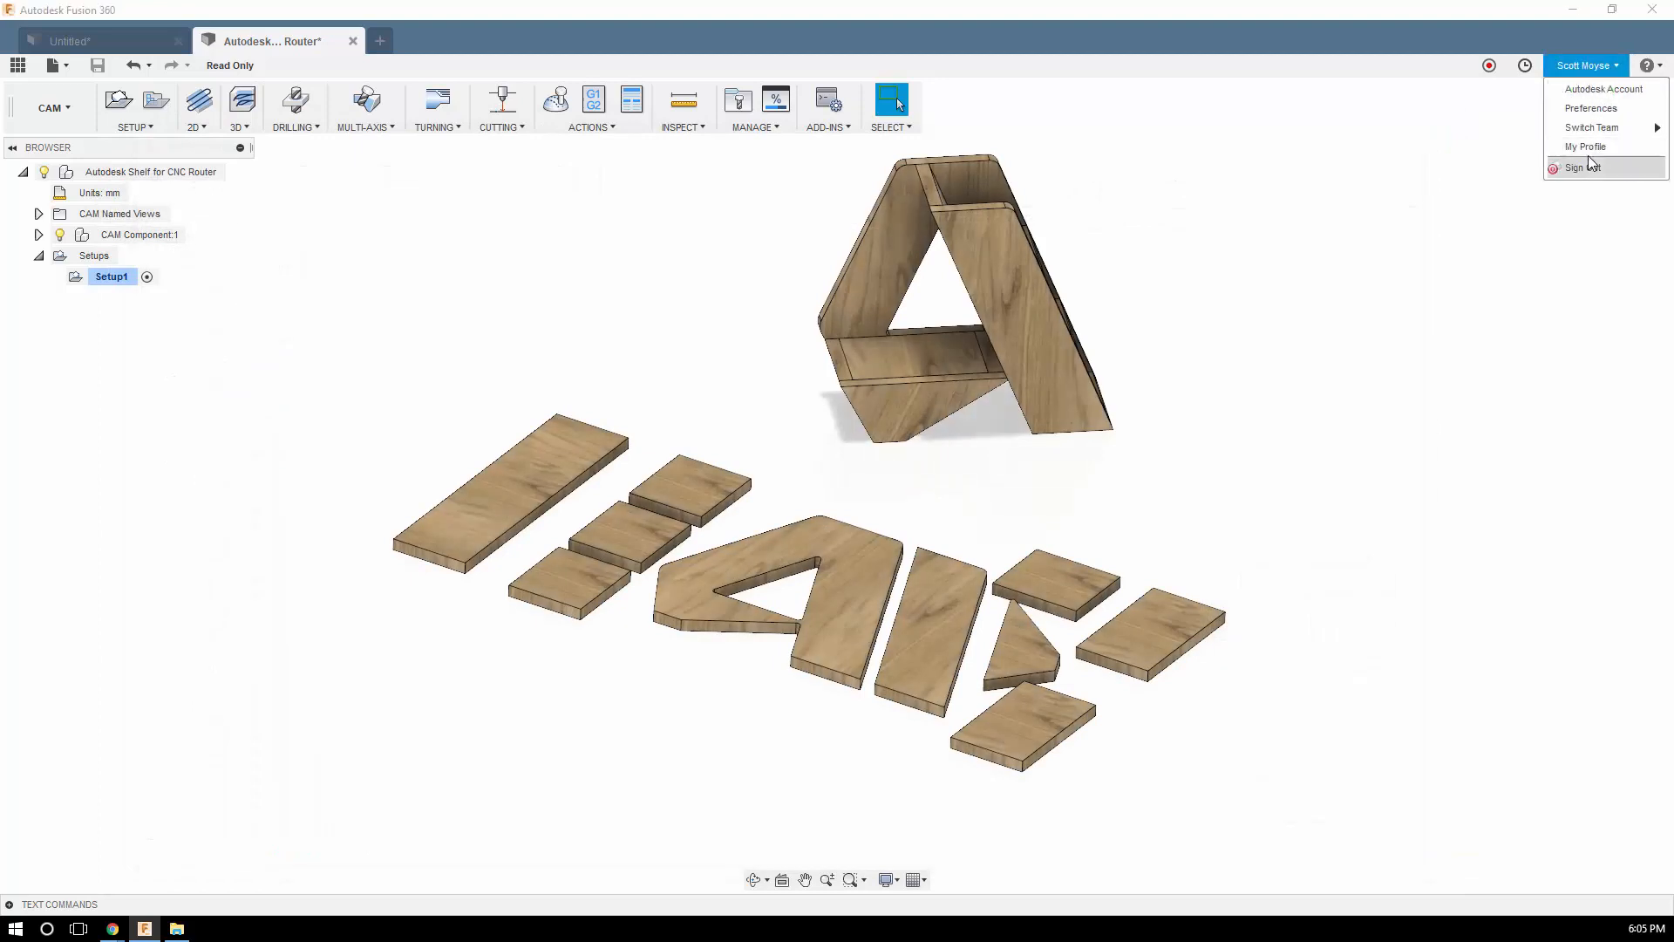
pyautogui.click(1590, 108)
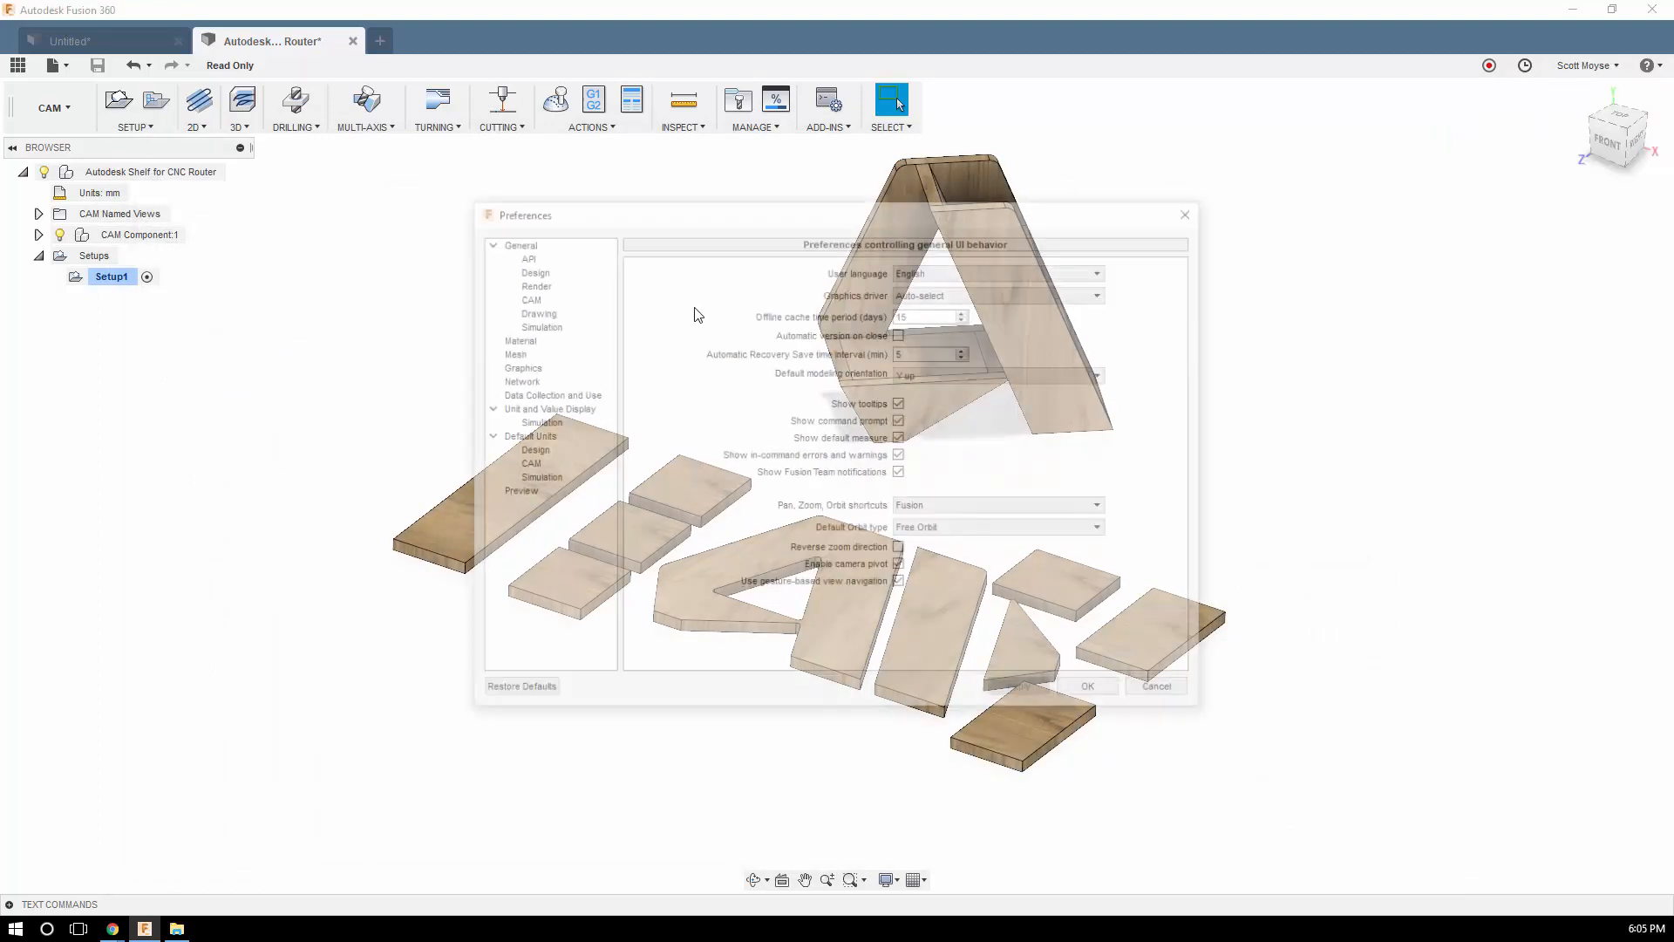
pyautogui.click(550, 298)
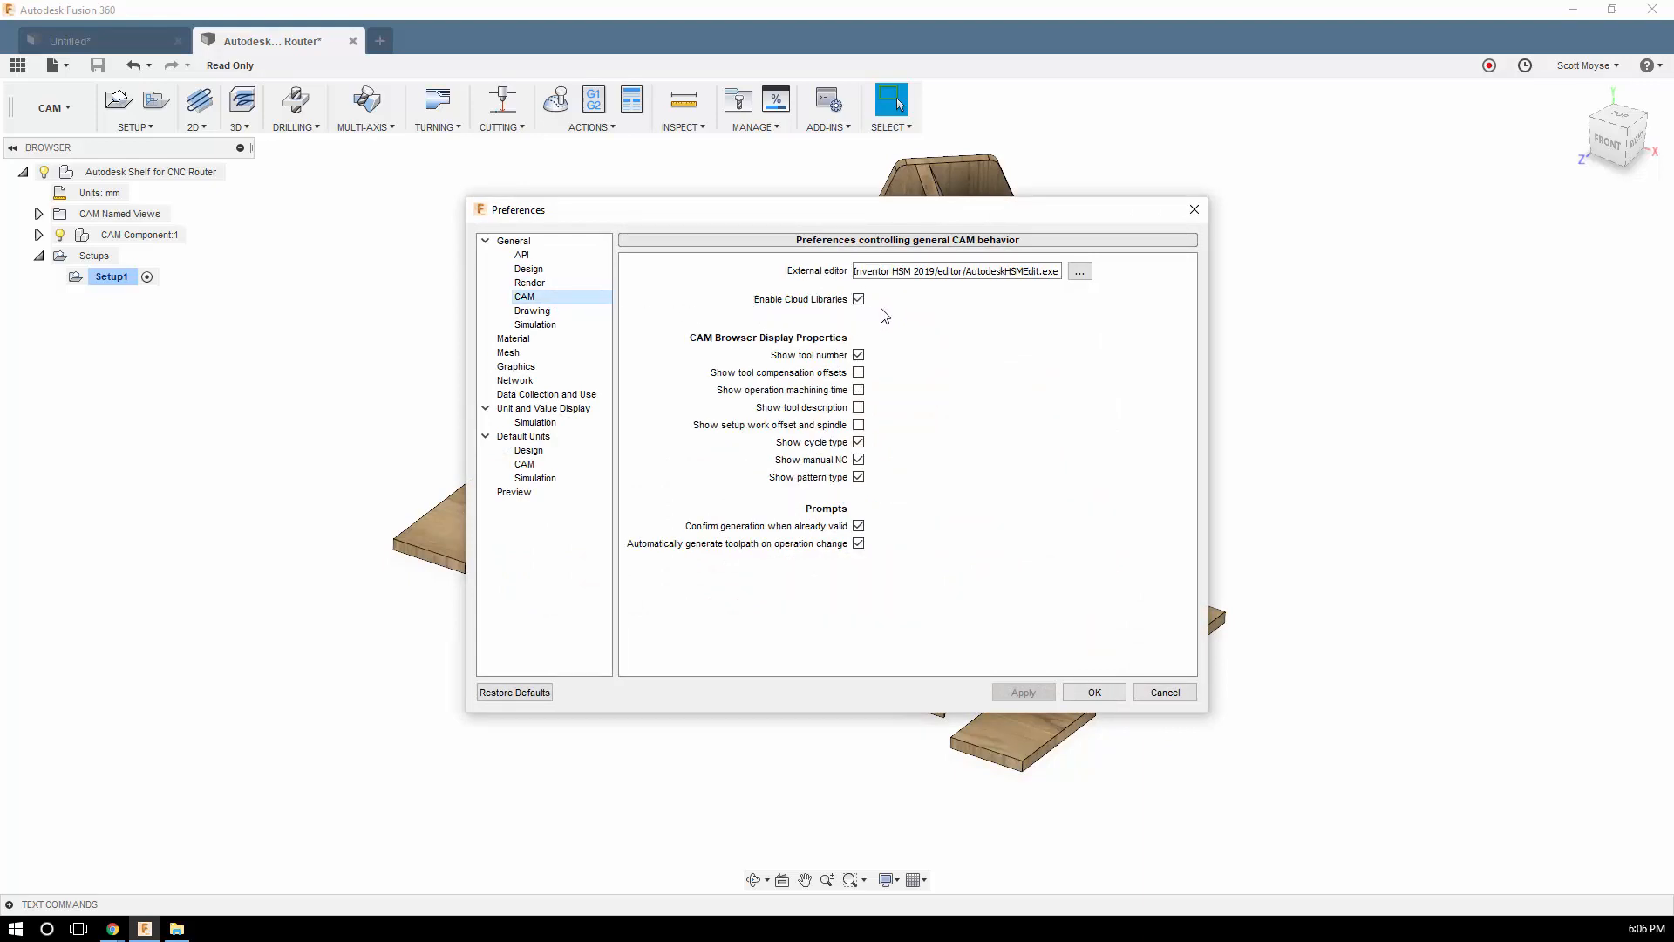
pyautogui.click(1095, 693)
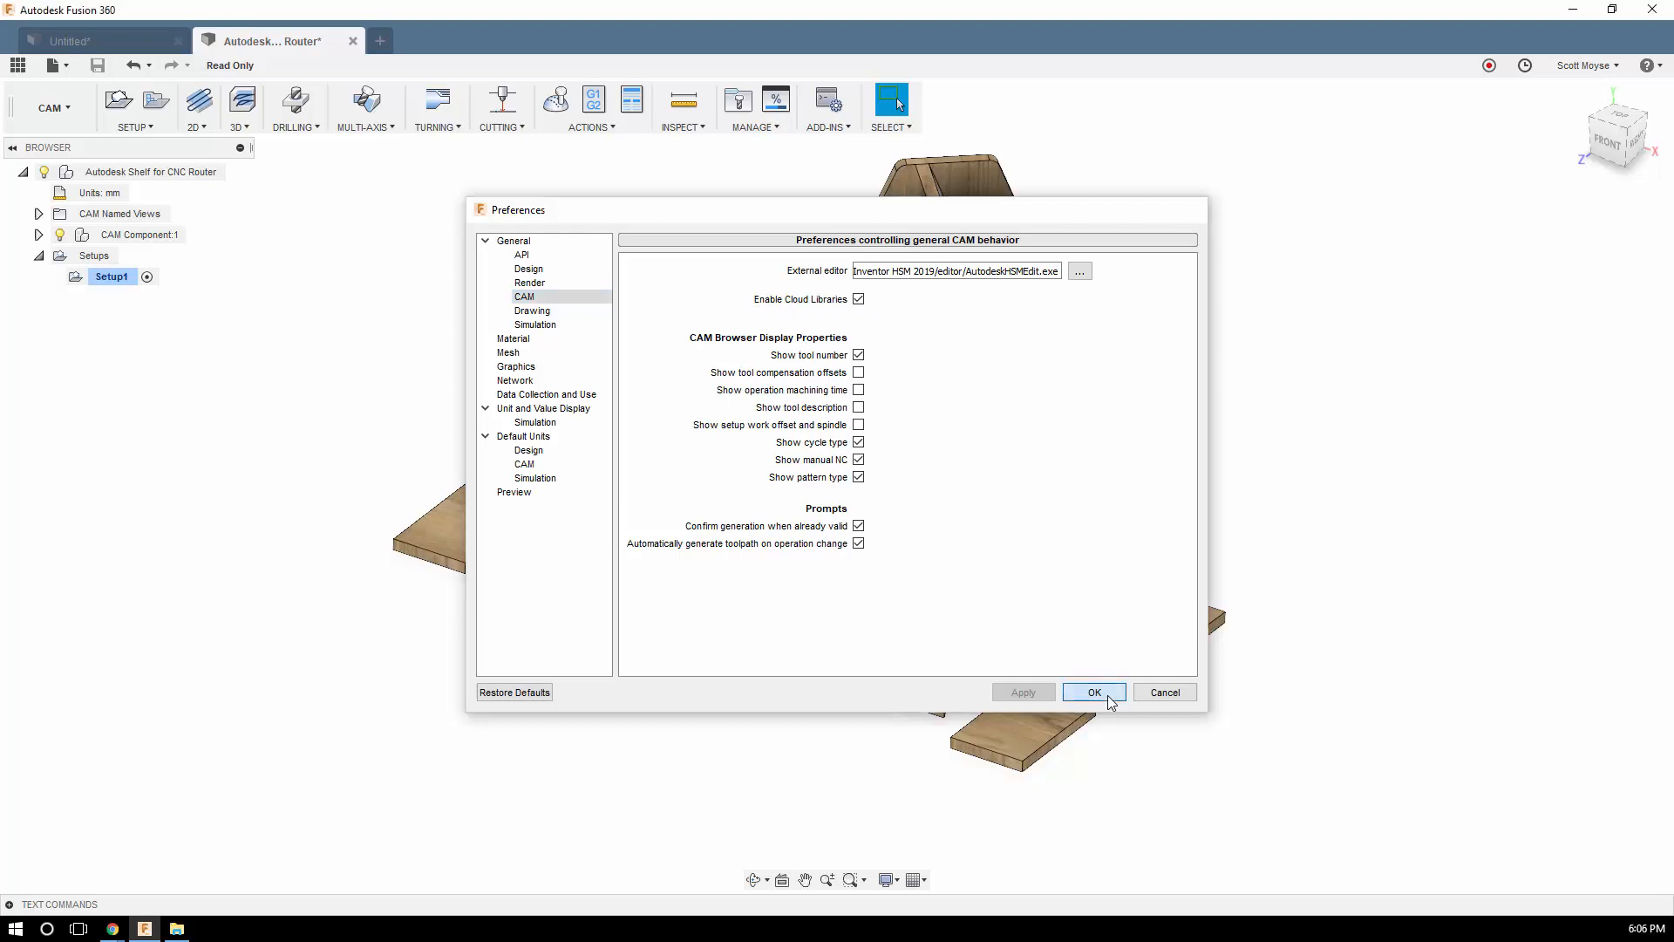
# Import ChipX Router Tooling.tools from the Downloads folder into the Cloud section of the CAM Tool Library, finding it by searching for "tools"
pyautogui.click(740, 102)
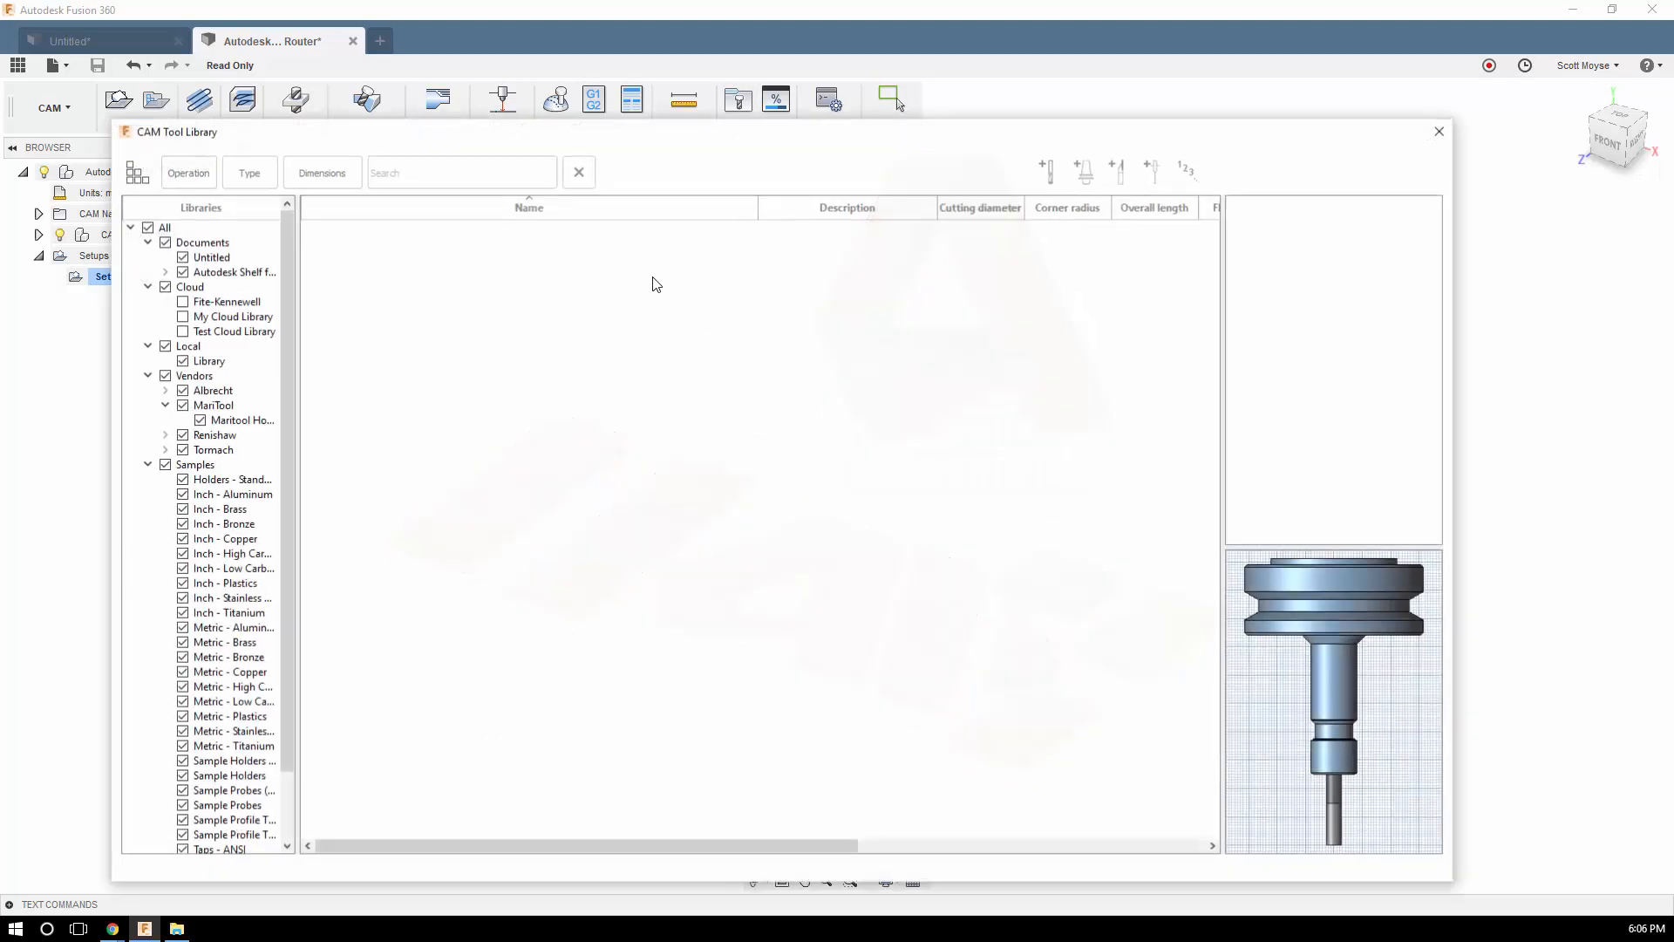
pyautogui.rightClick(207, 290)
pyautogui.rightClick(196, 288)
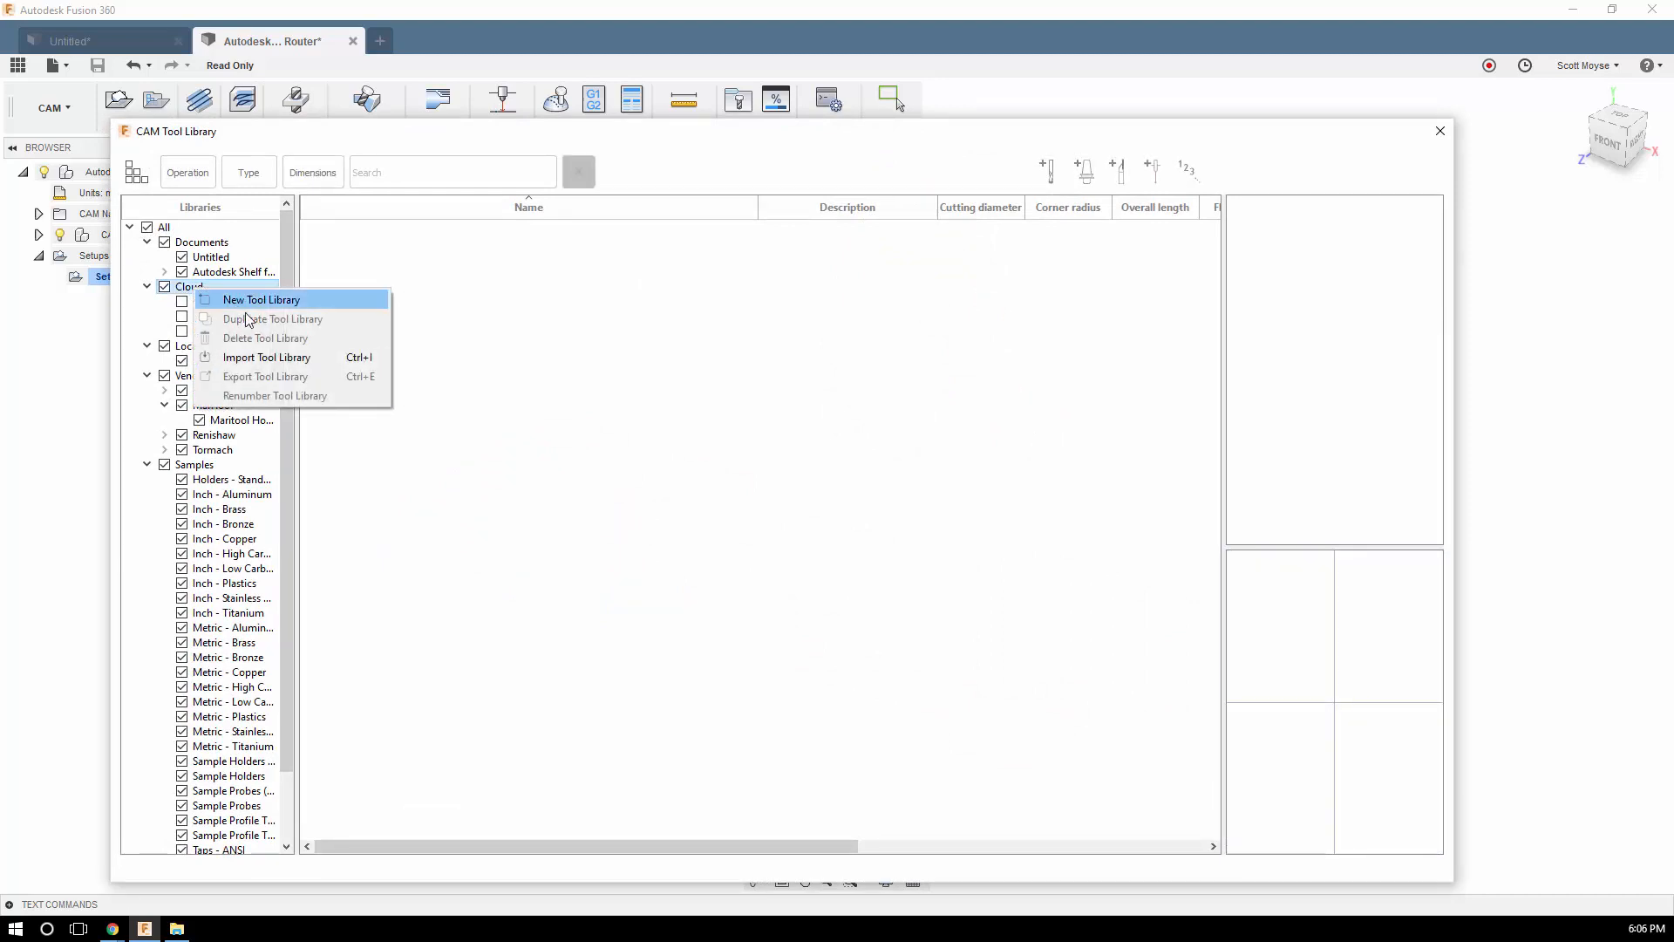
pyautogui.click(312, 356)
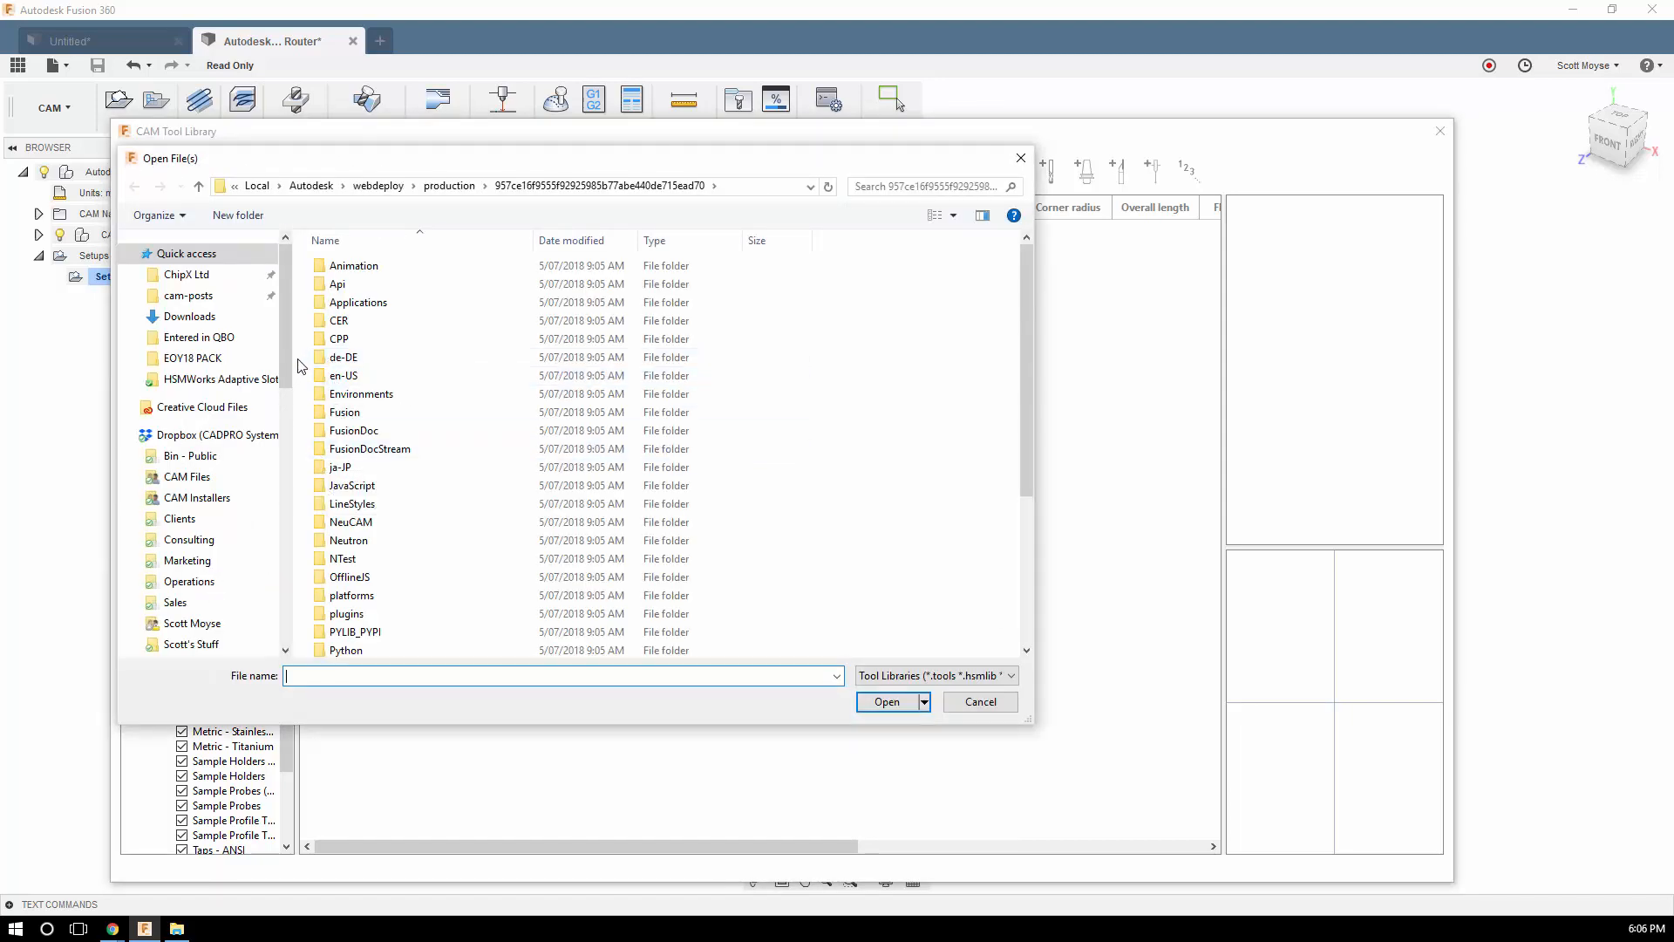
pyautogui.click(221, 320)
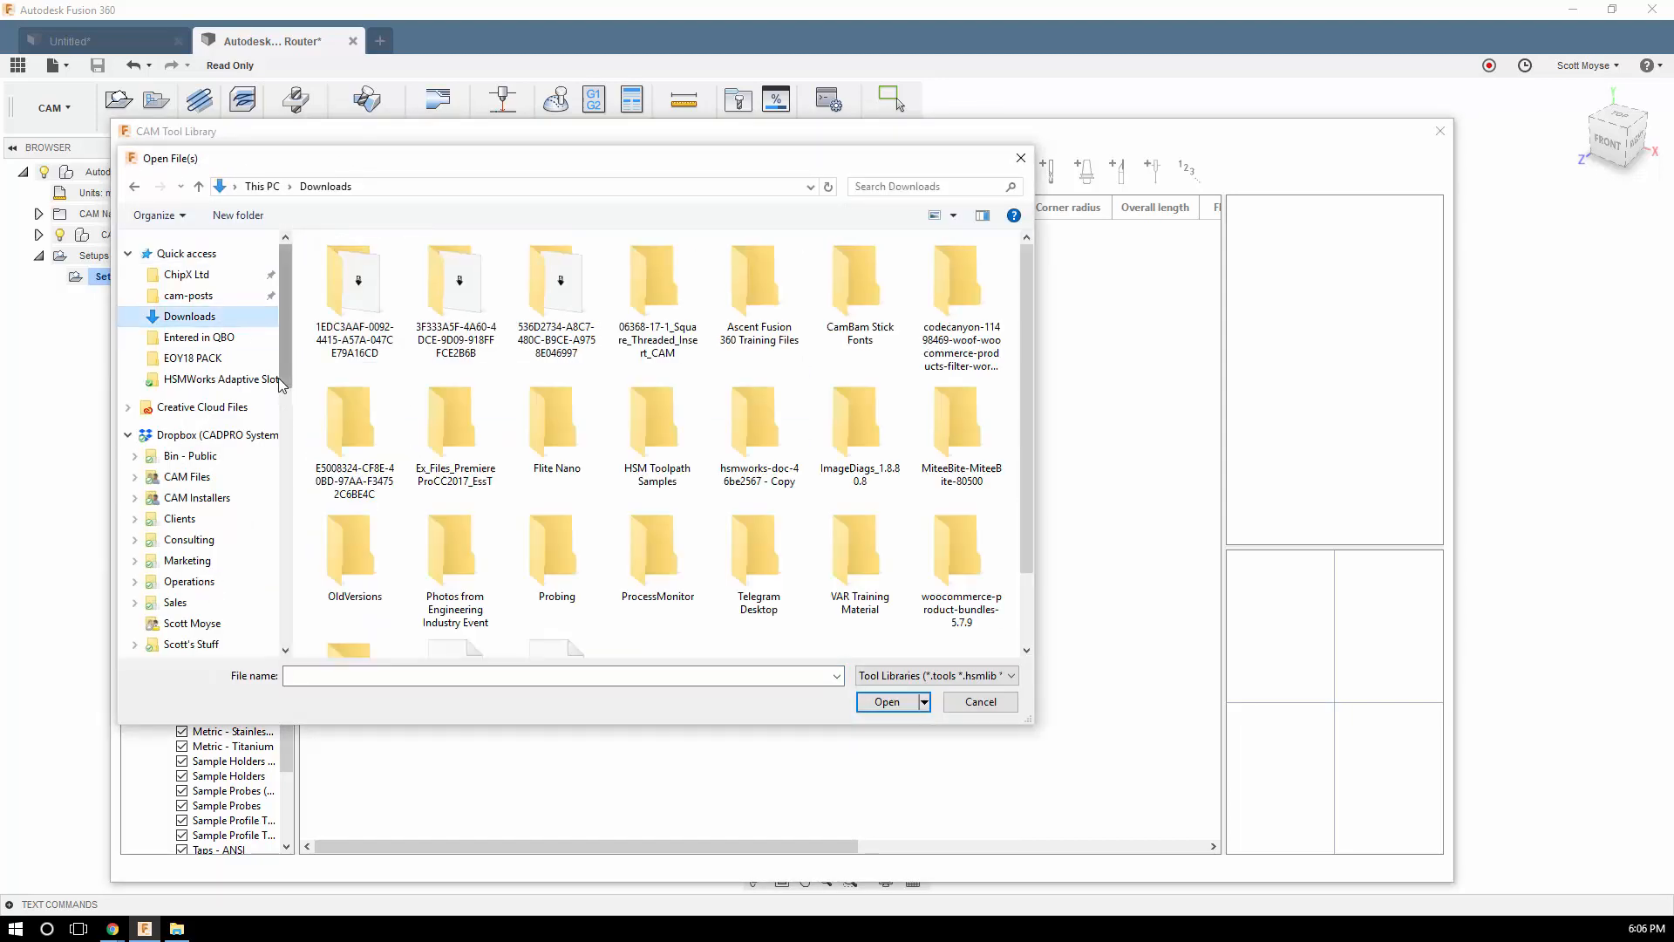
pyautogui.click(902, 186)
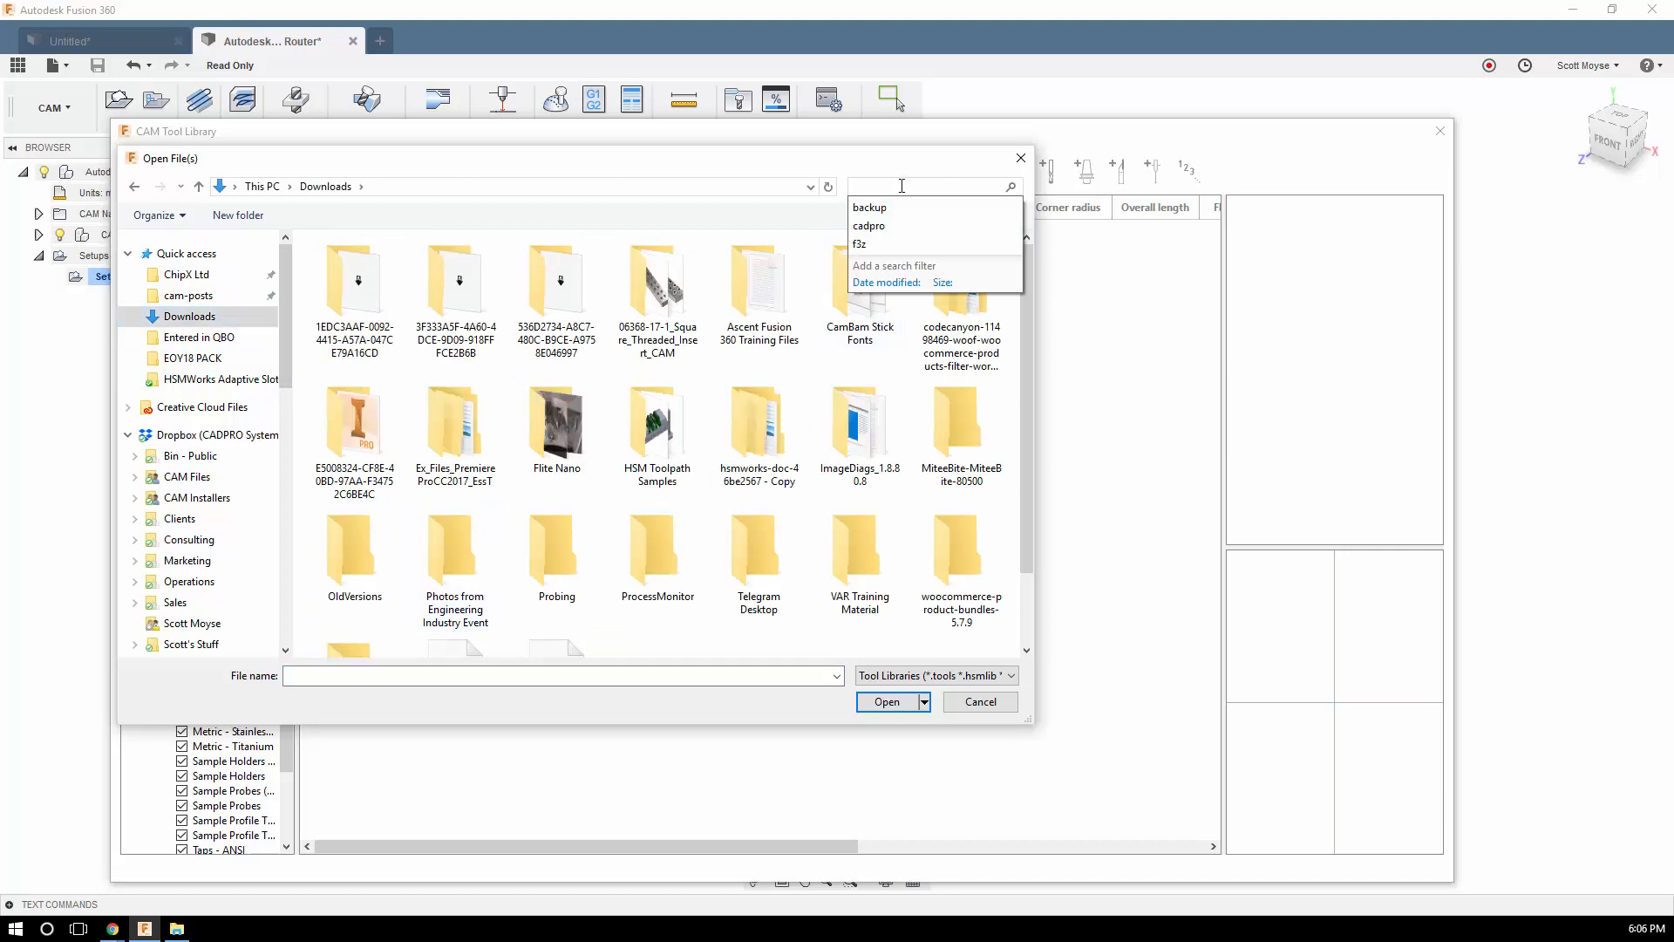
pyautogui.write('tools')
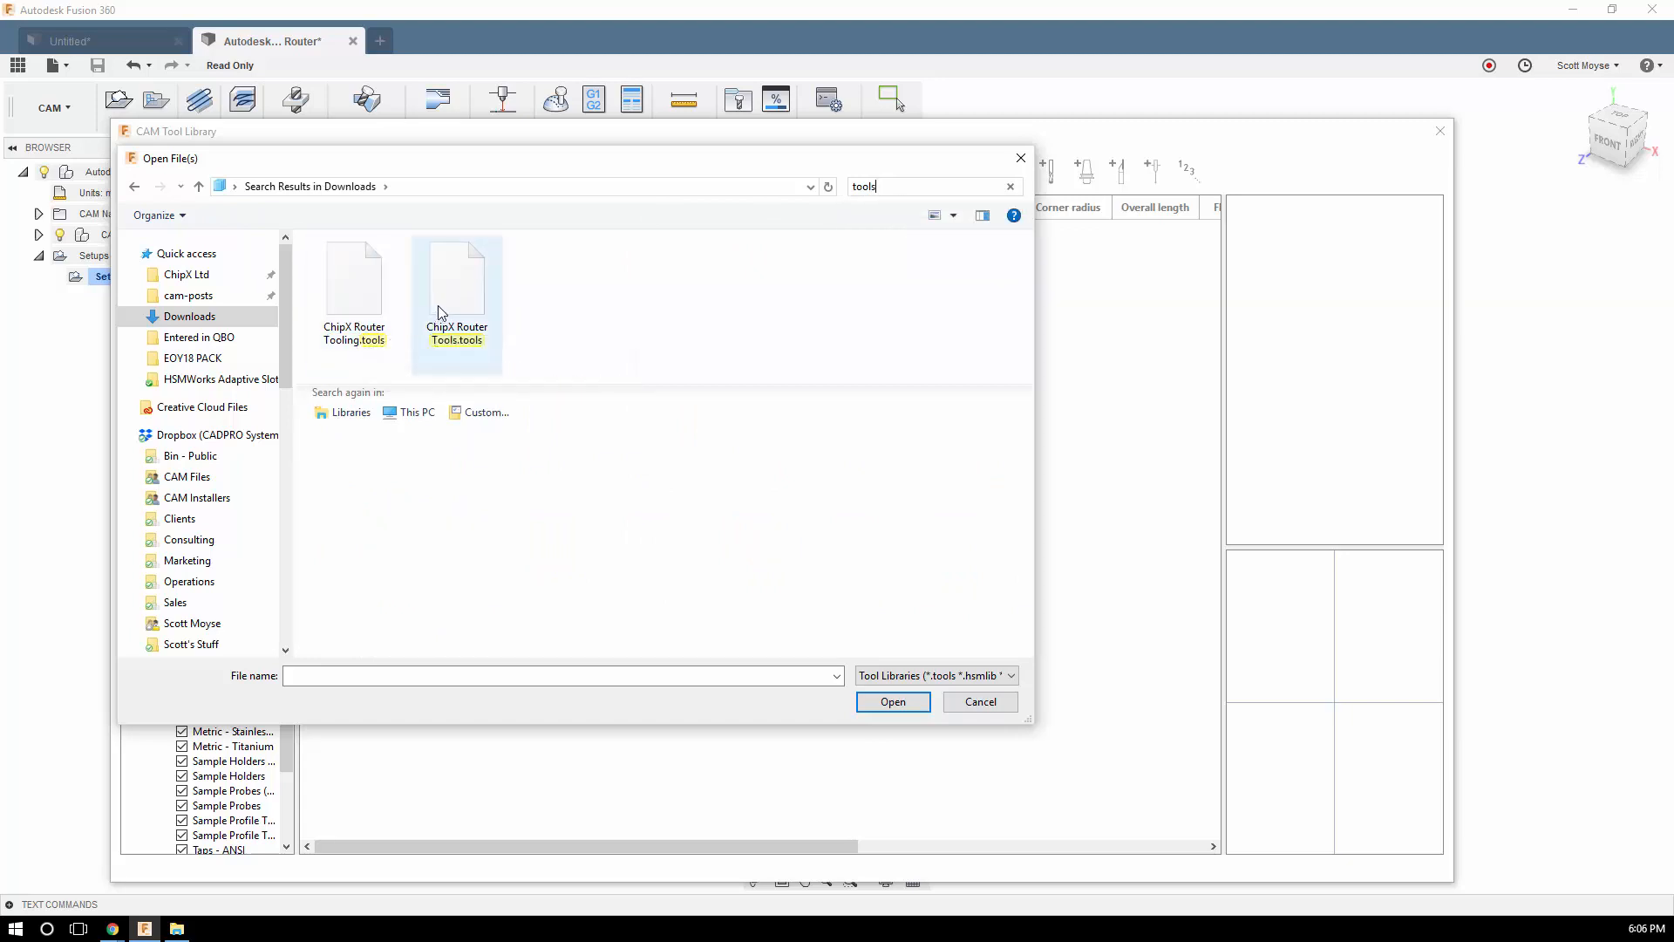
pyautogui.press('Tab')
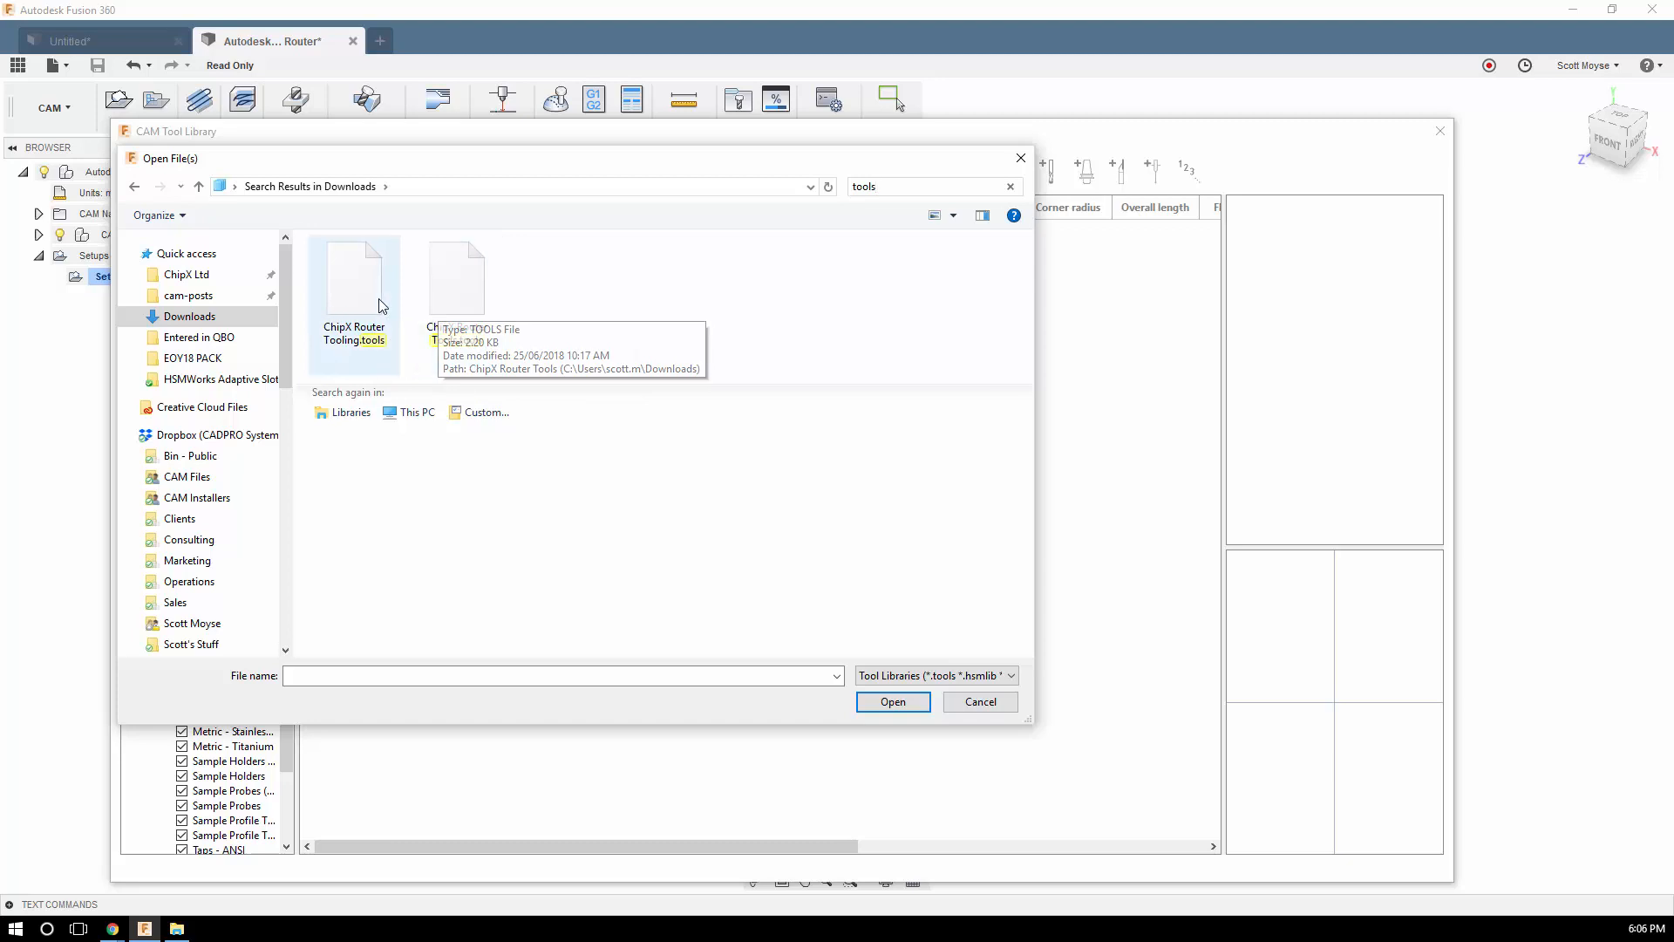
pyautogui.press('Tab')
pyautogui.press('Return')
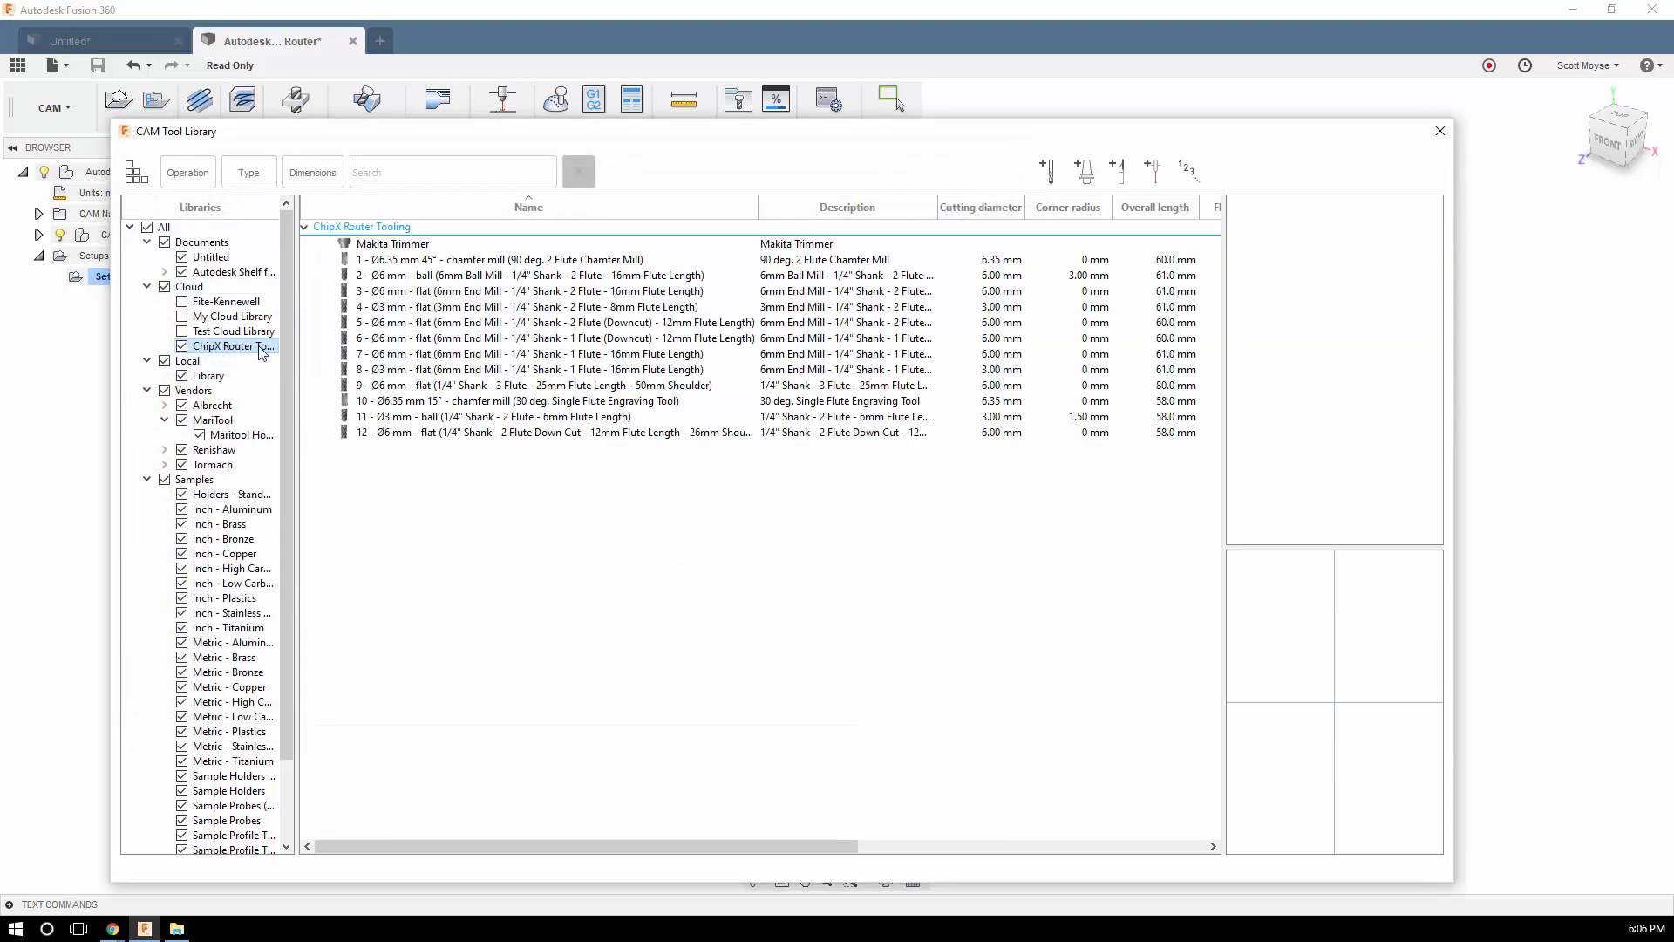
# Widen the library list and examine the info and preview of the cutters in the ChipX Router Tooling library
pyautogui.moveTo(296, 336)
pyautogui.mouseDown()
pyautogui.moveTo(349, 340)
pyautogui.moveTo(310, 332)
pyautogui.mouseUp()
pyautogui.click(418, 260)
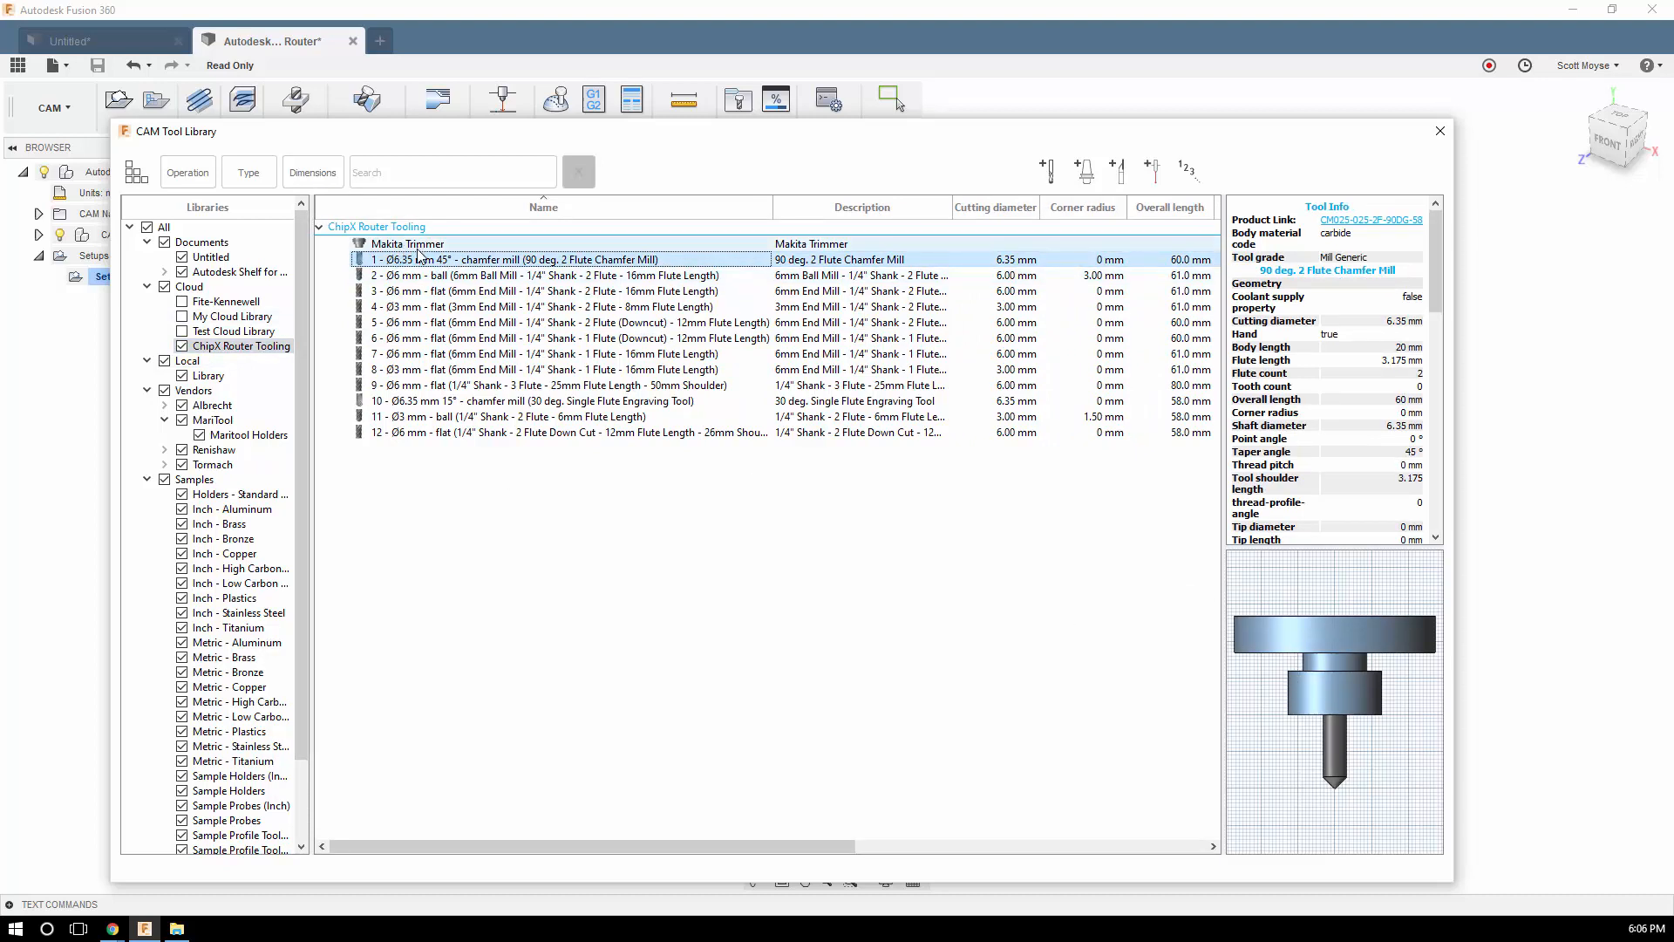
pyautogui.click(441, 277)
pyautogui.click(442, 292)
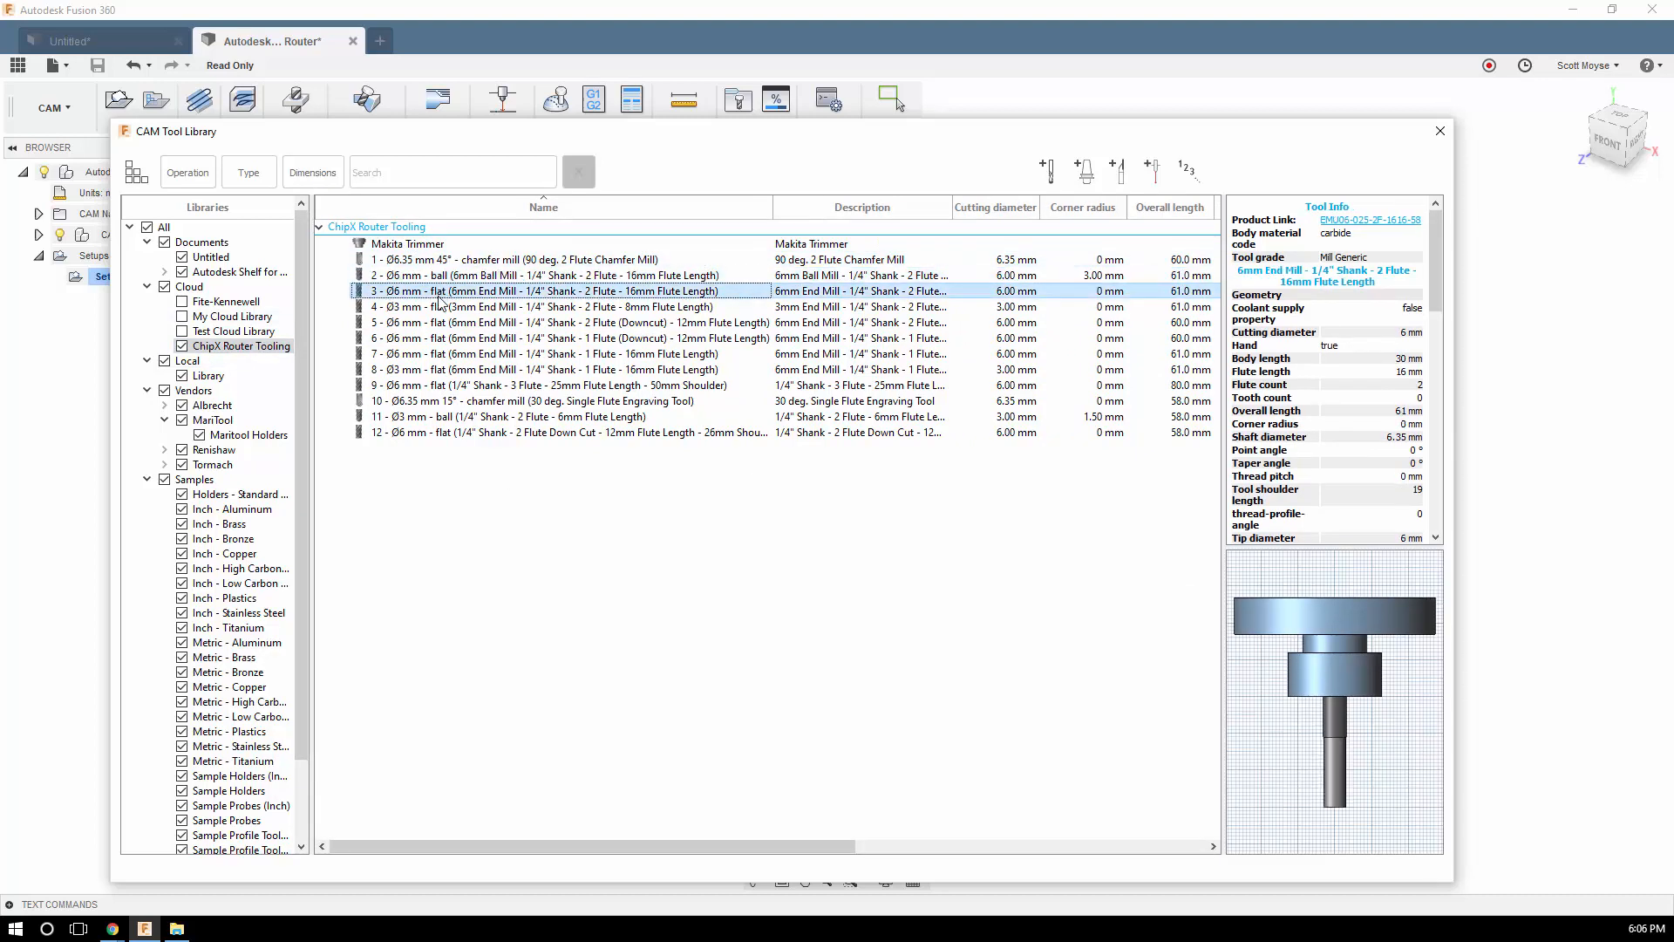
pyautogui.click(443, 307)
pyautogui.click(445, 354)
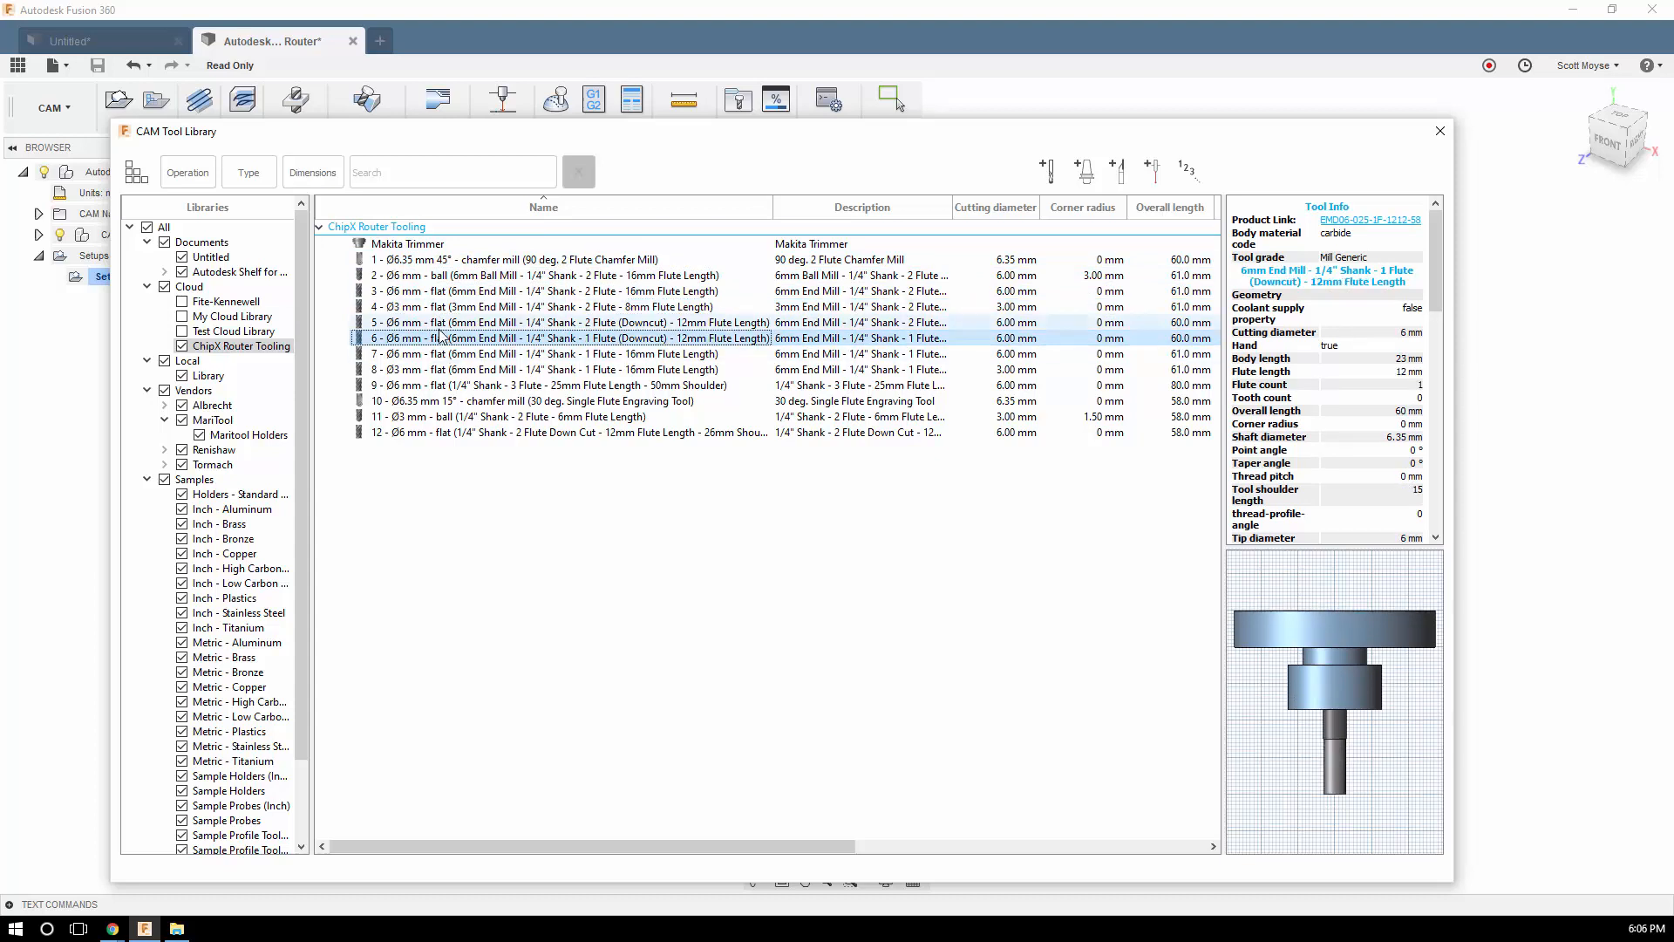
pyautogui.click(448, 384)
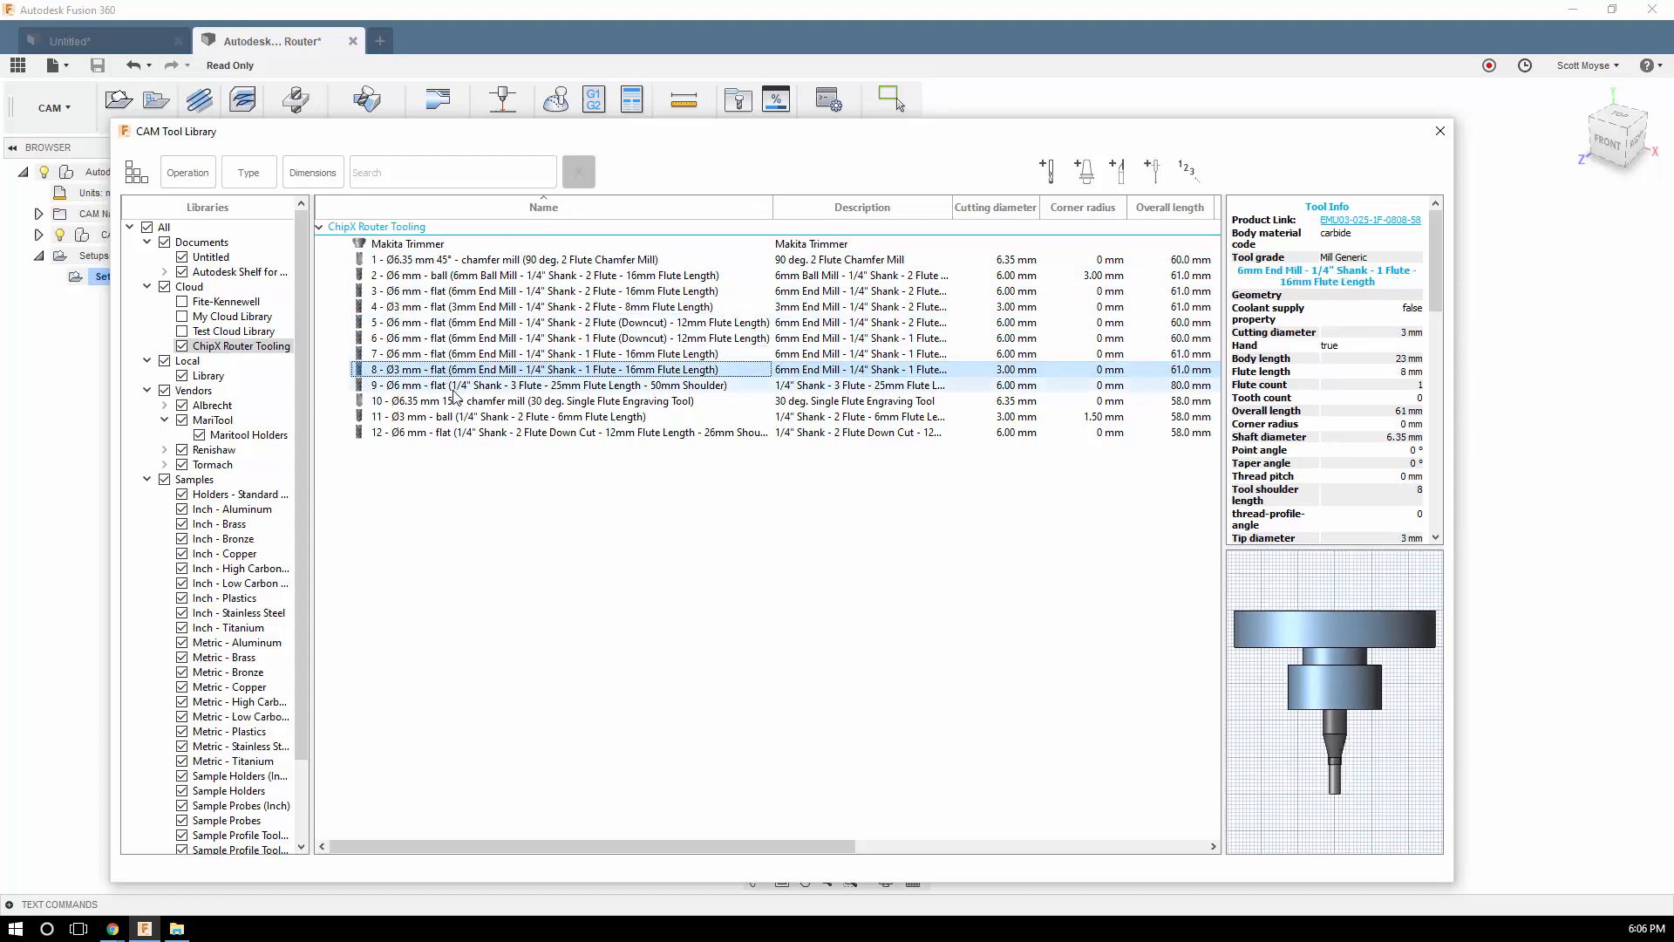
pyautogui.click(458, 401)
pyautogui.click(471, 416)
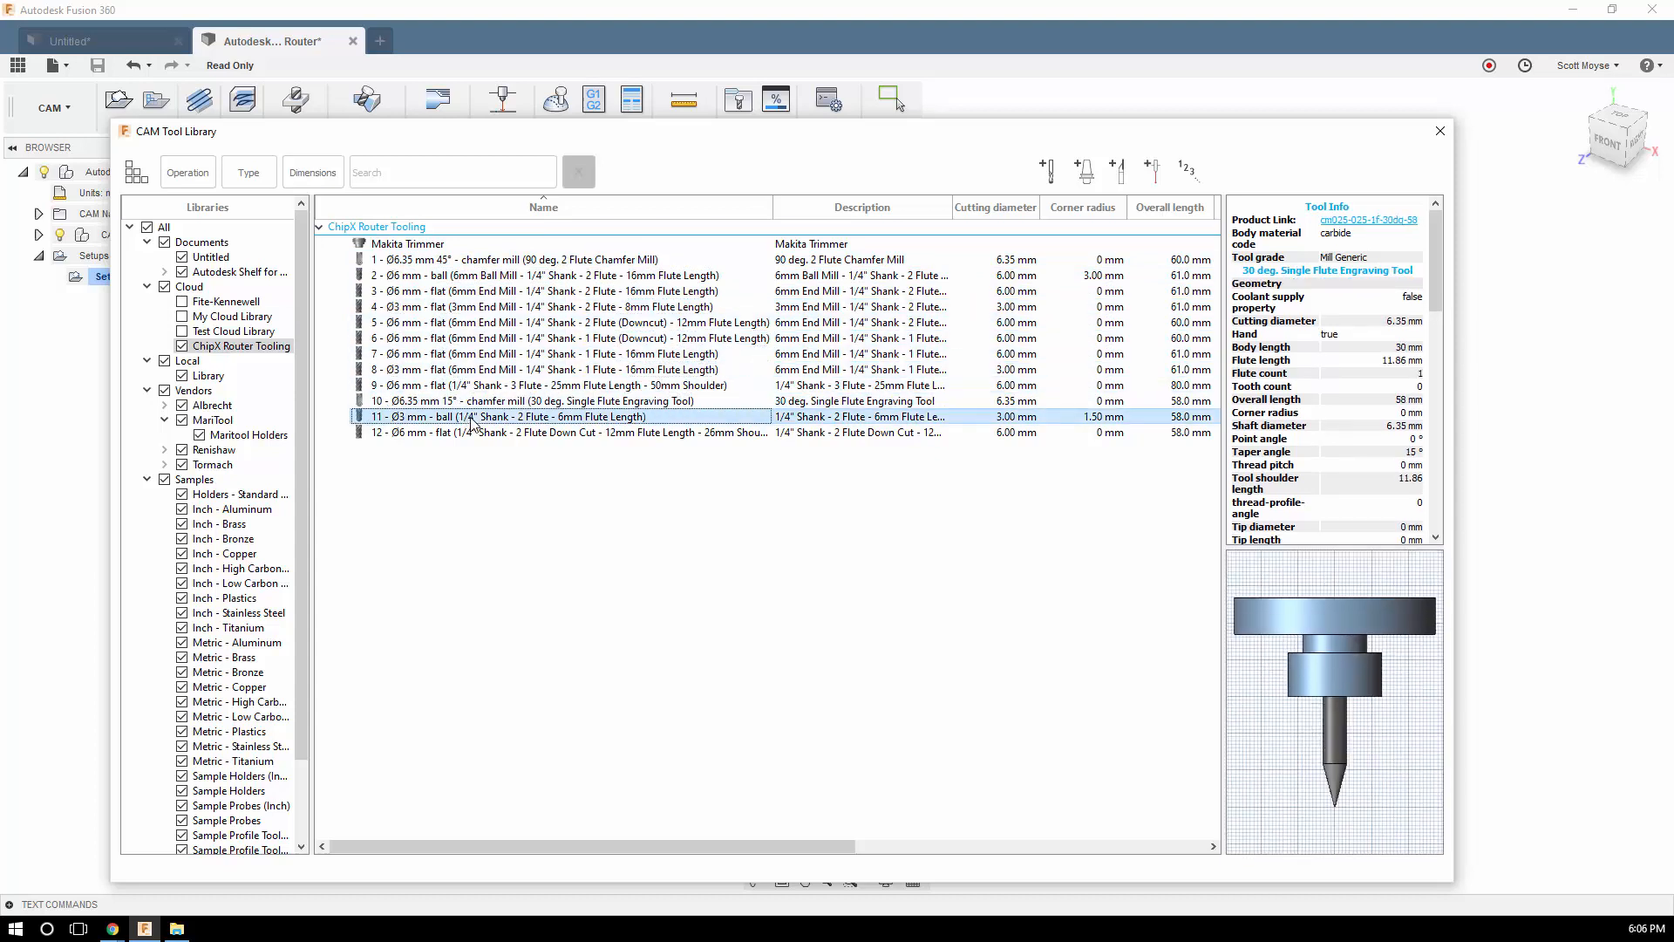
pyautogui.click(513, 436)
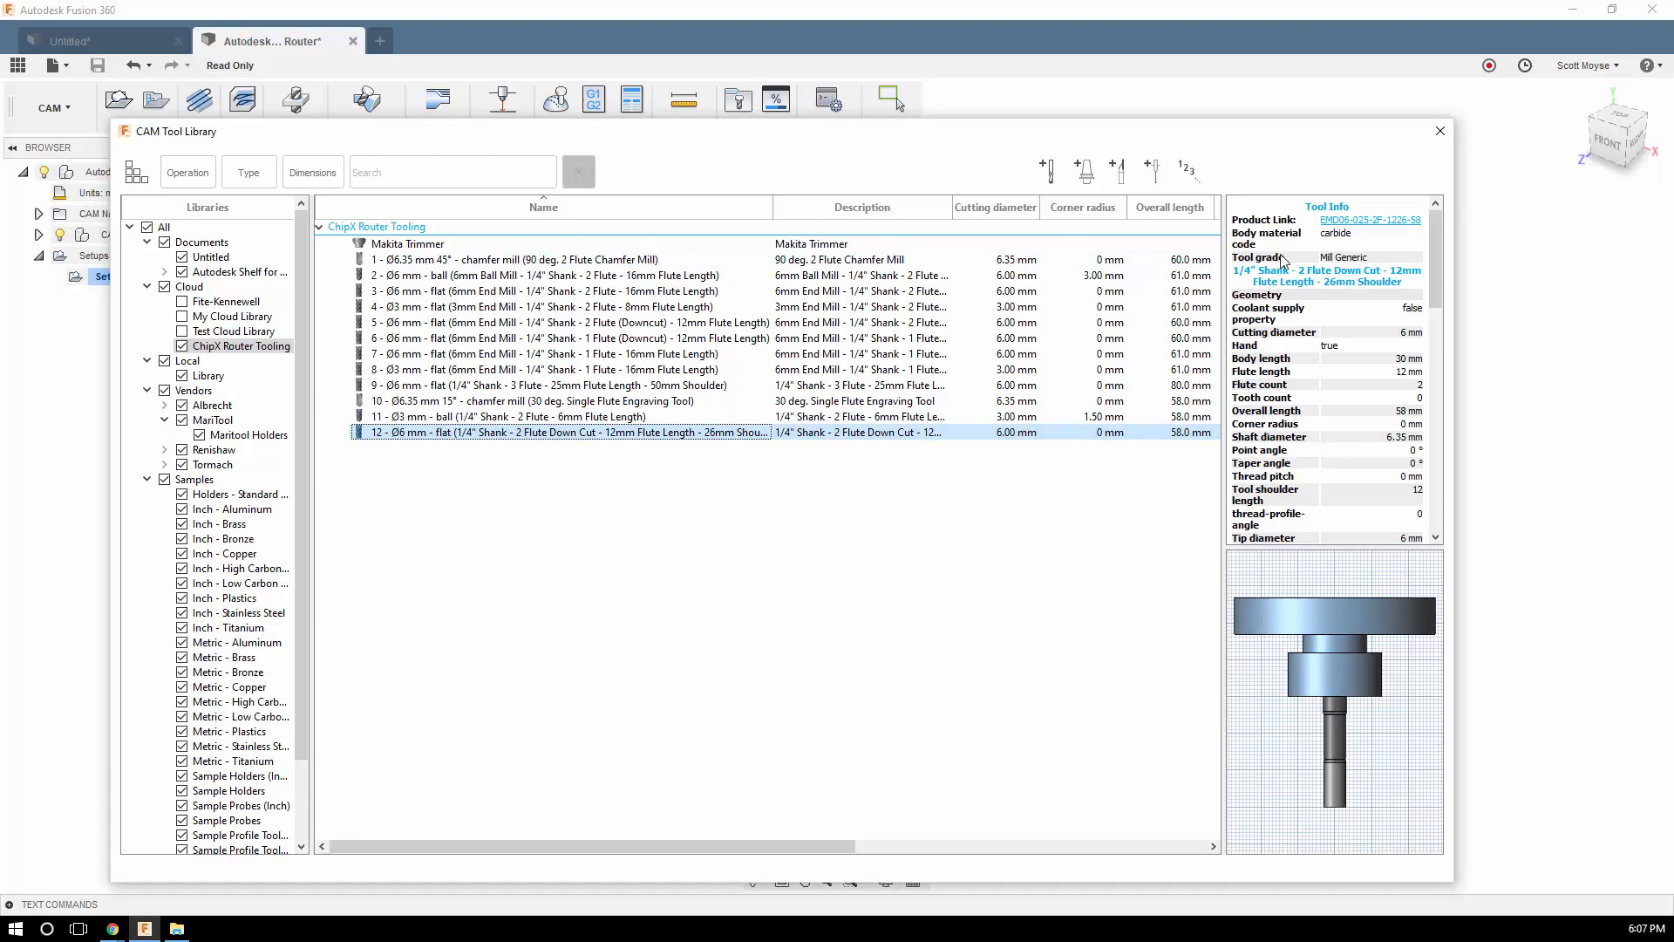
# View the product web page linked to tool 6, the 6 mm single-flute downcut end mill, and close the tool library
pyautogui.click(611, 338)
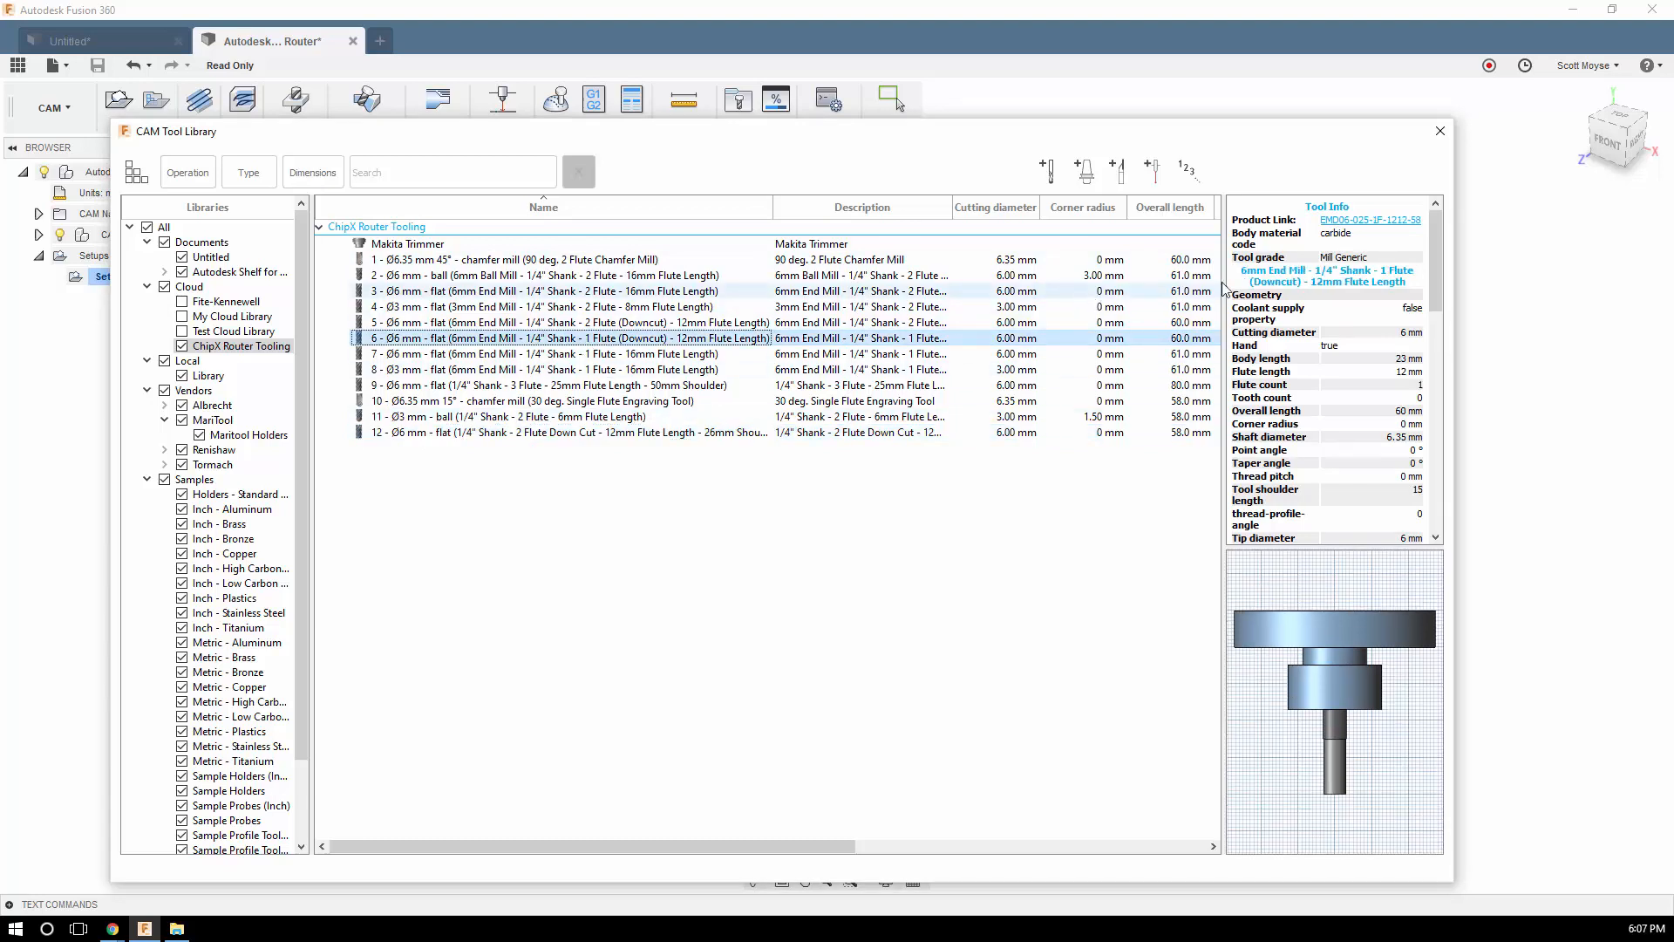
pyautogui.click(1368, 221)
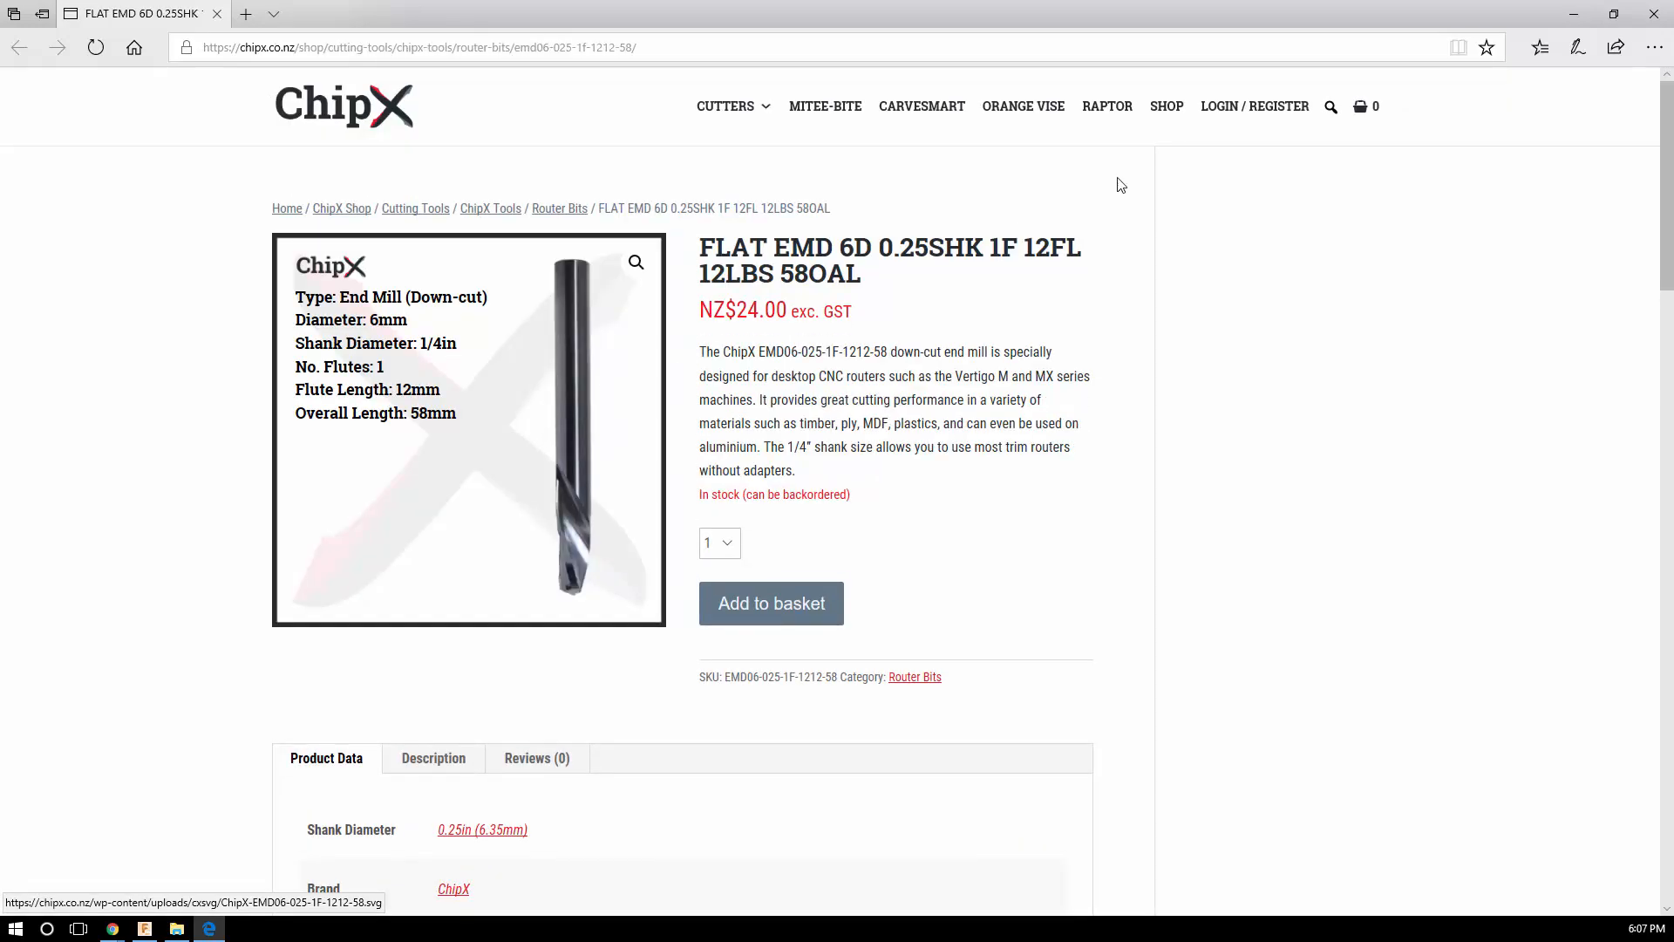
pyautogui.click(1655, 14)
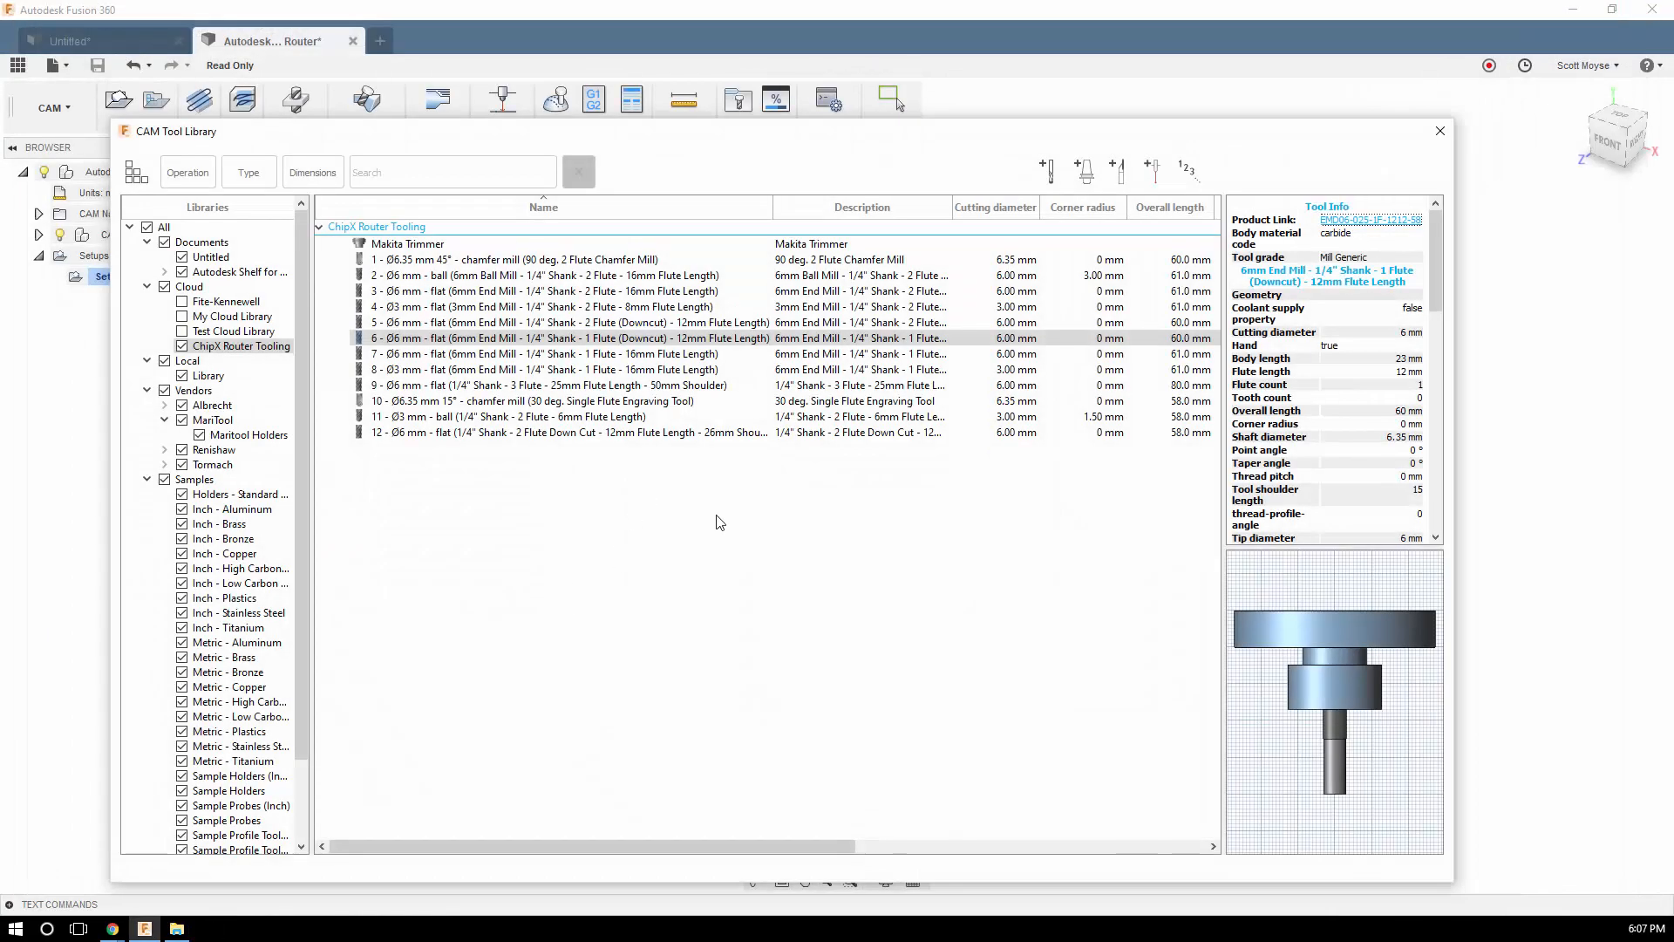
pyautogui.click(1439, 132)
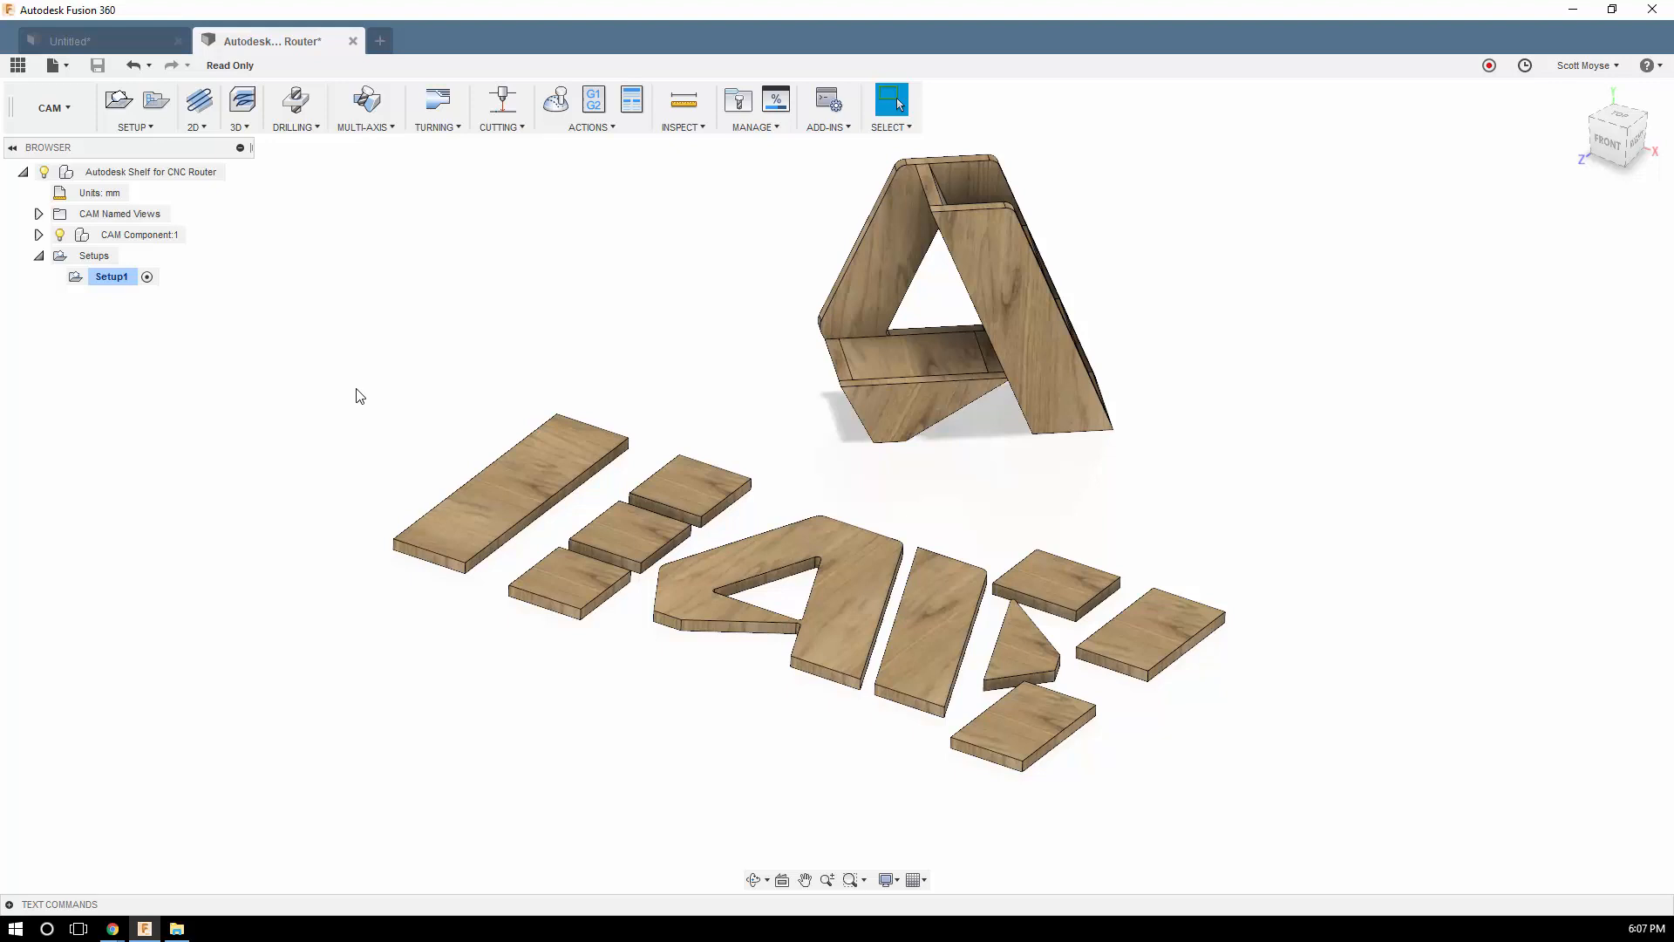
# Start a 2D Contour operation in Setup1 with tool 5, the 6 mm two-flute downcut end mill from the ChipX Router Tooling cloud library
pyautogui.scroll(2, 542, 485)
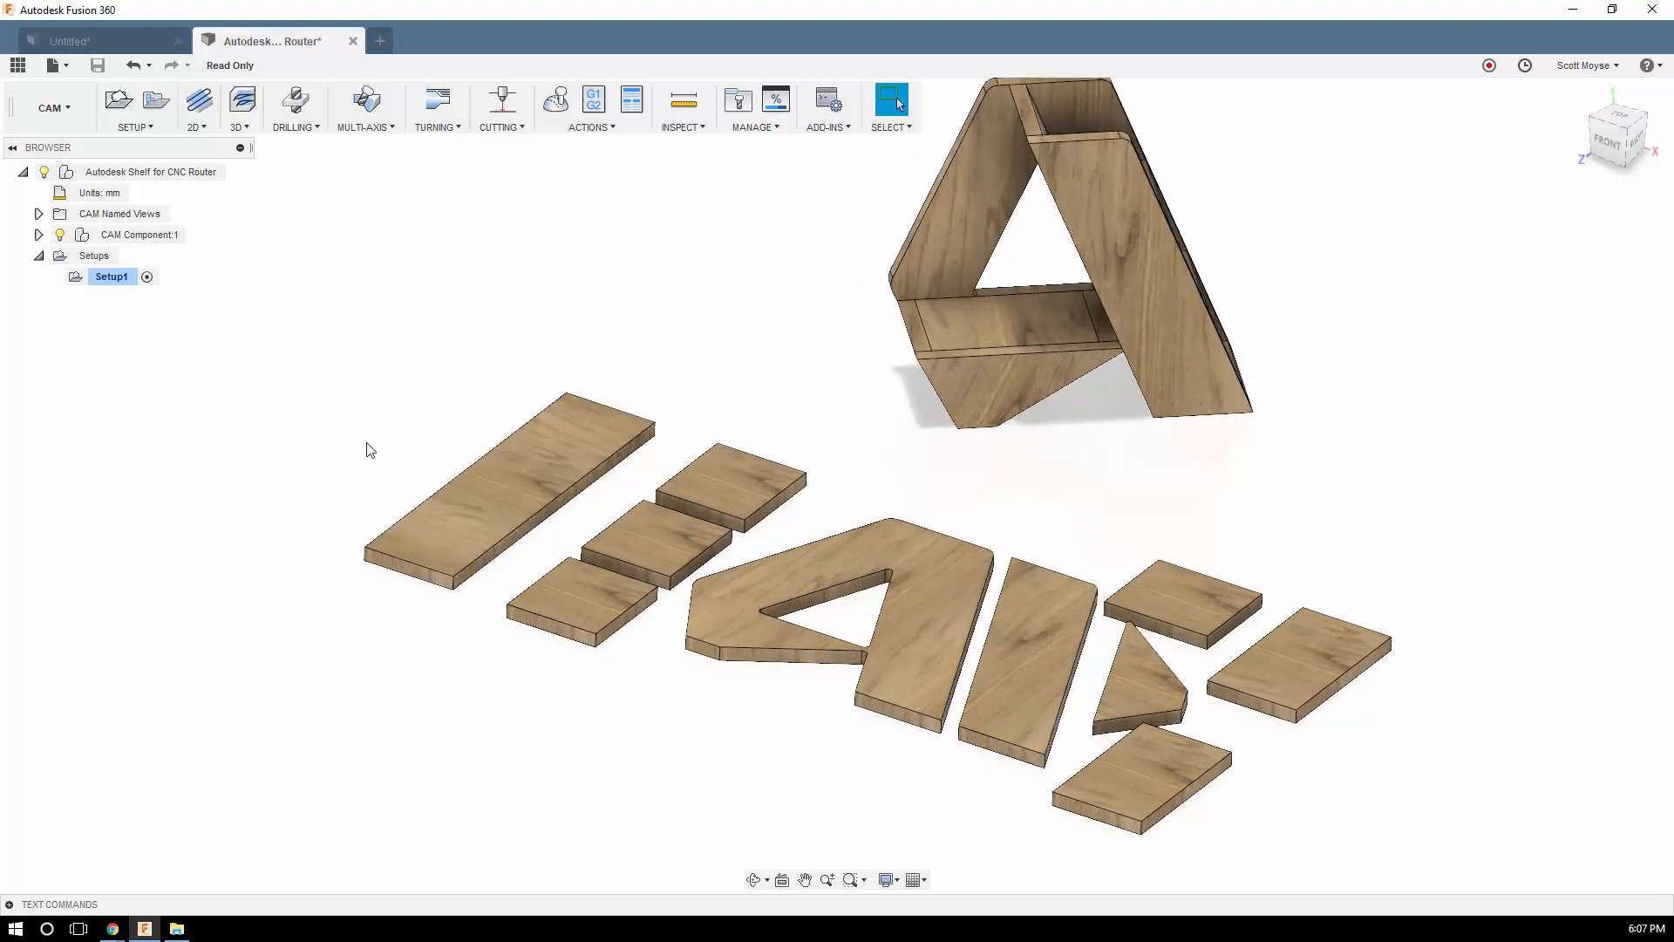
pyautogui.scroll(2, 371, 450)
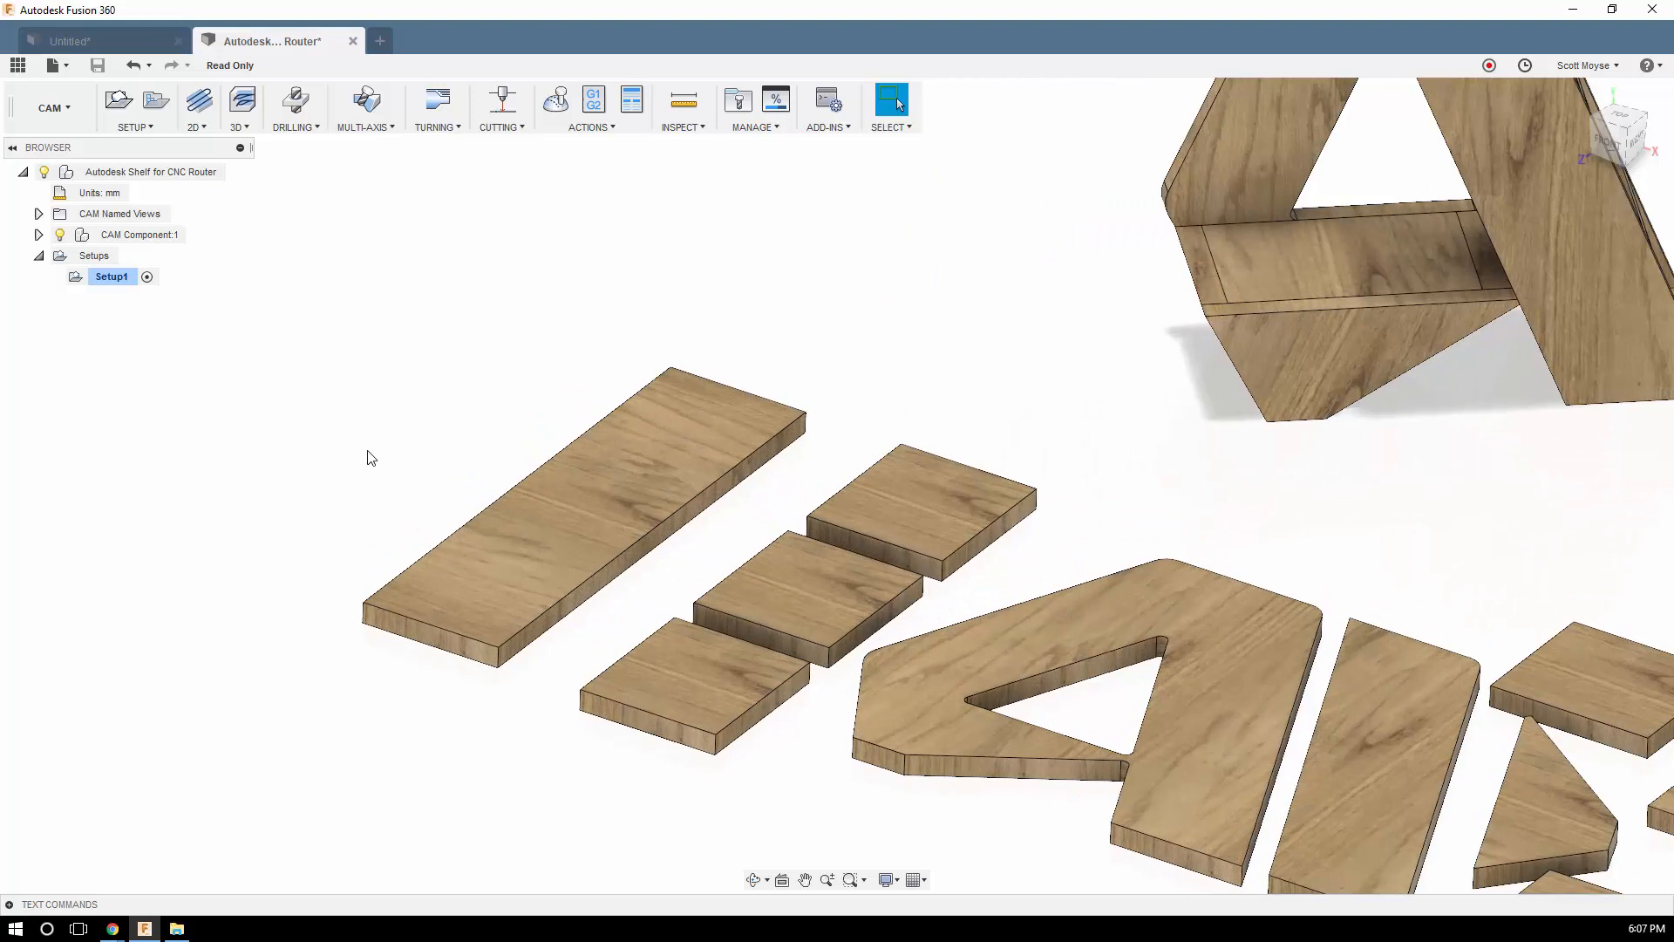
pyautogui.scroll(1, 371, 449)
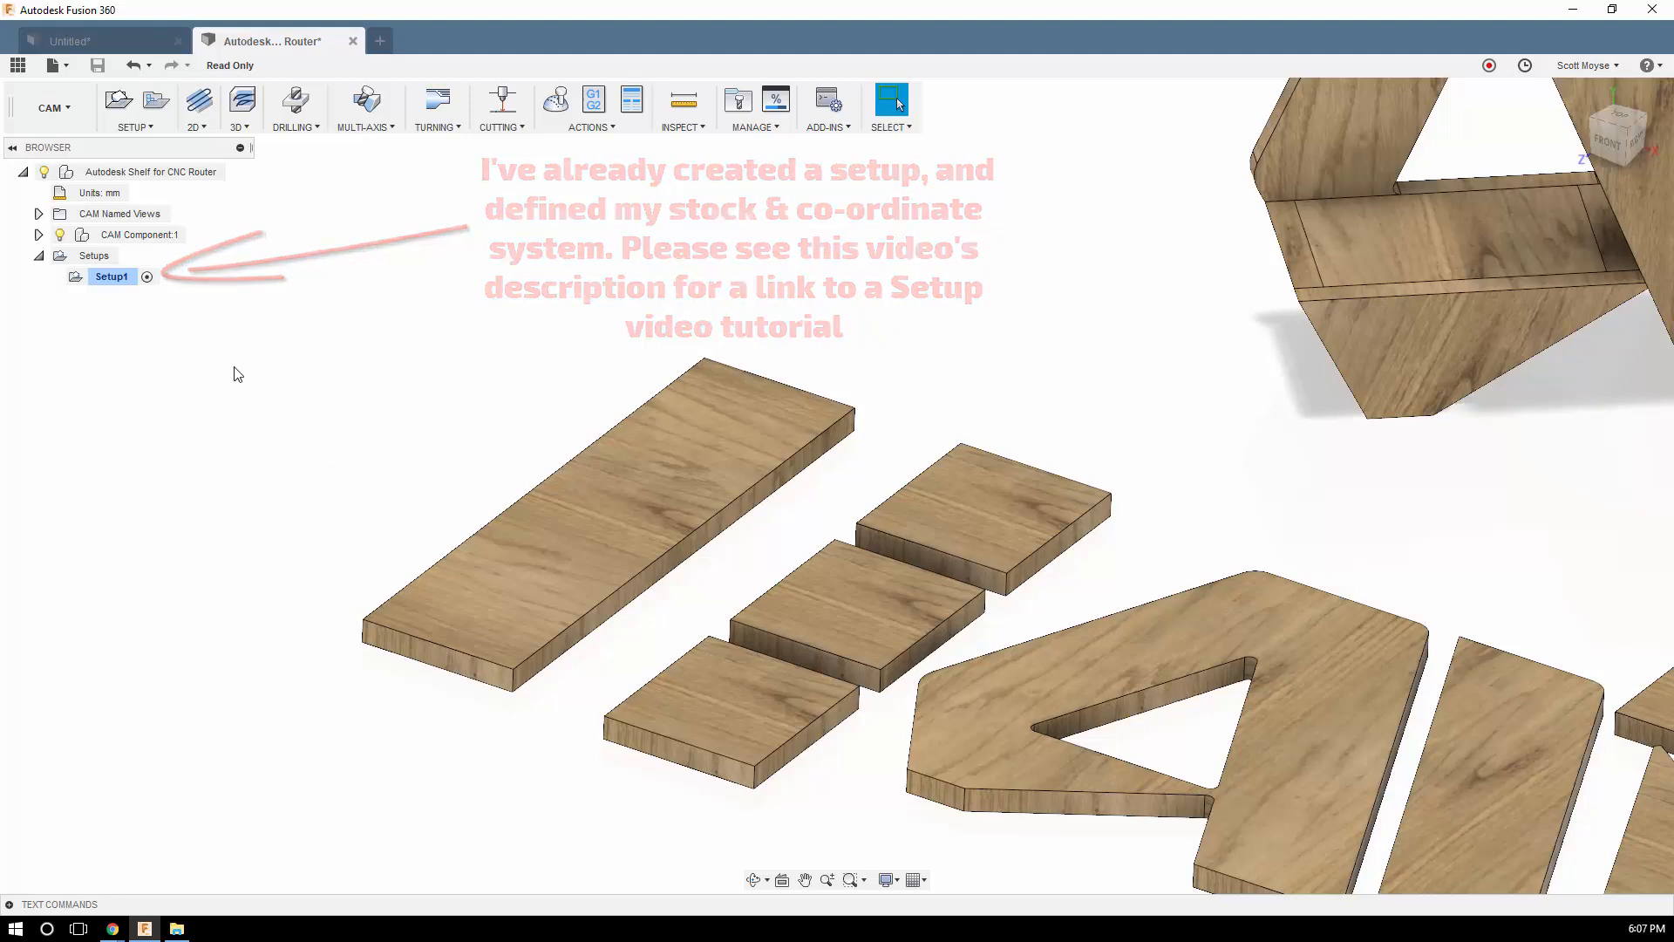
pyautogui.click(197, 127)
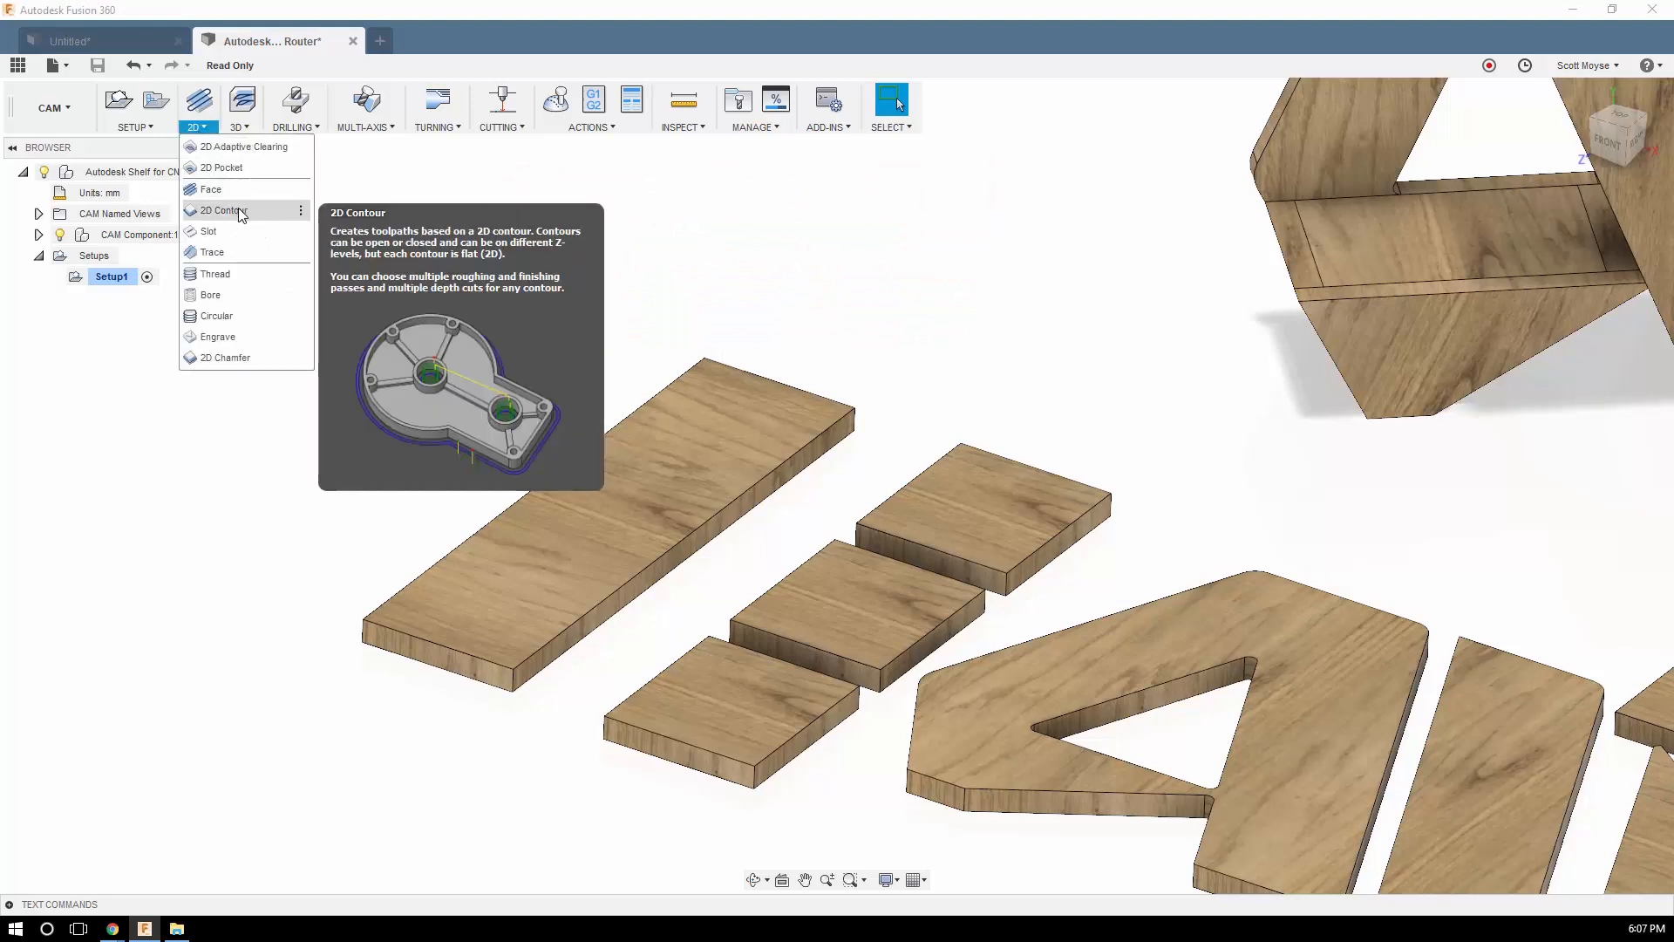
pyautogui.click(224, 210)
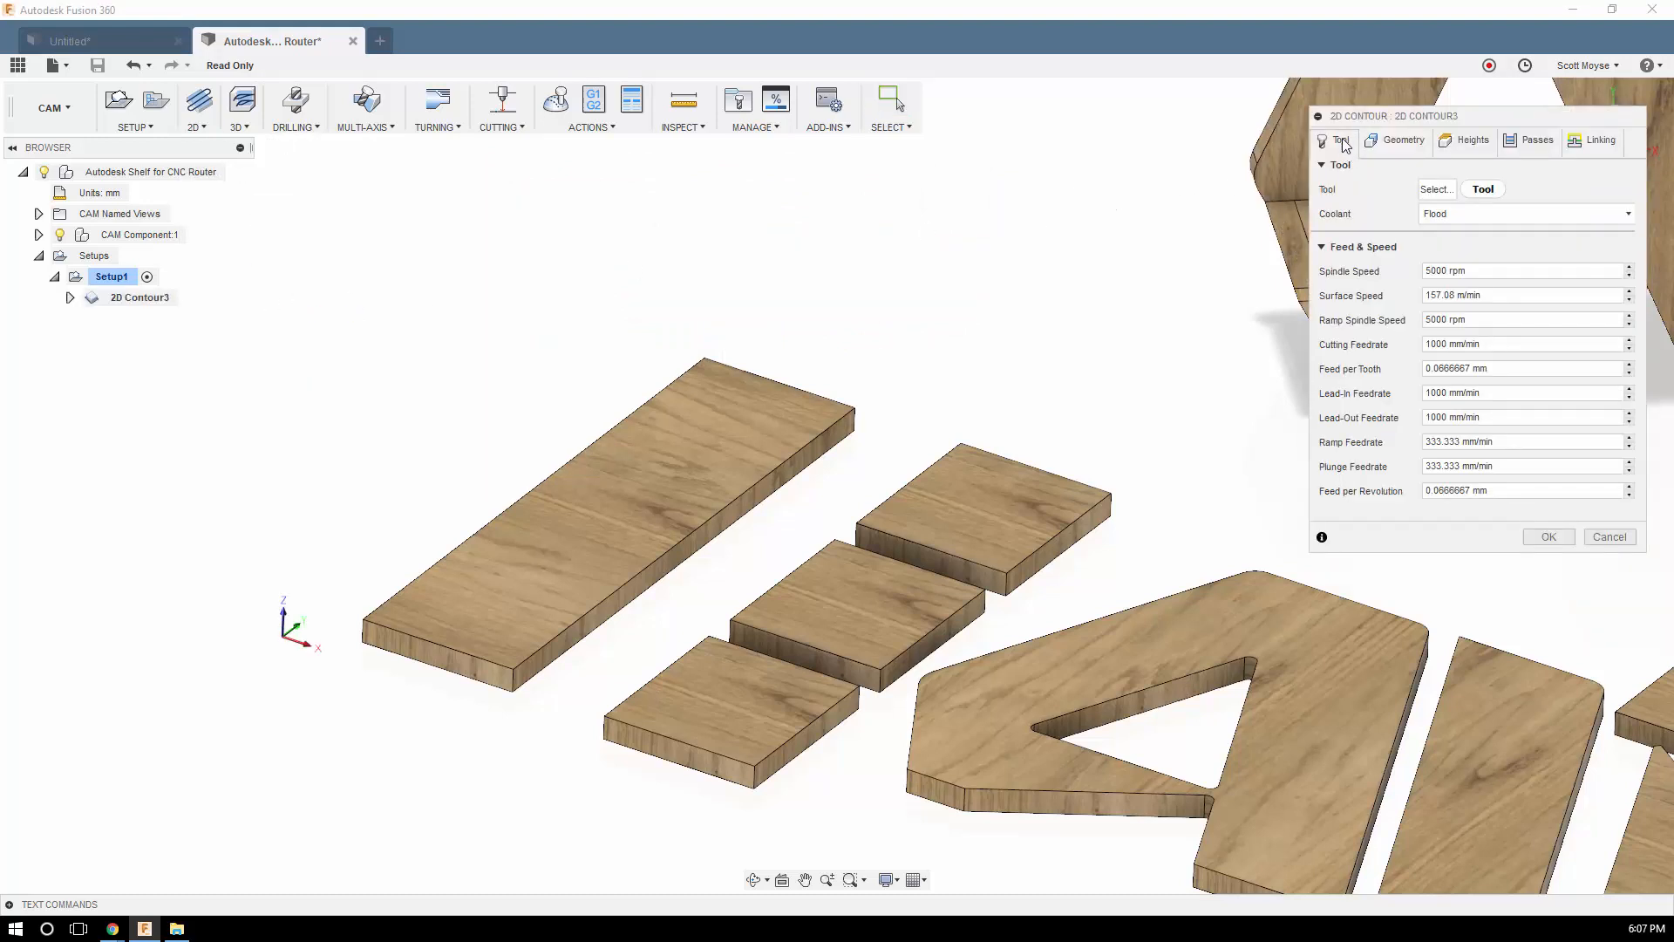
pyautogui.click(1435, 190)
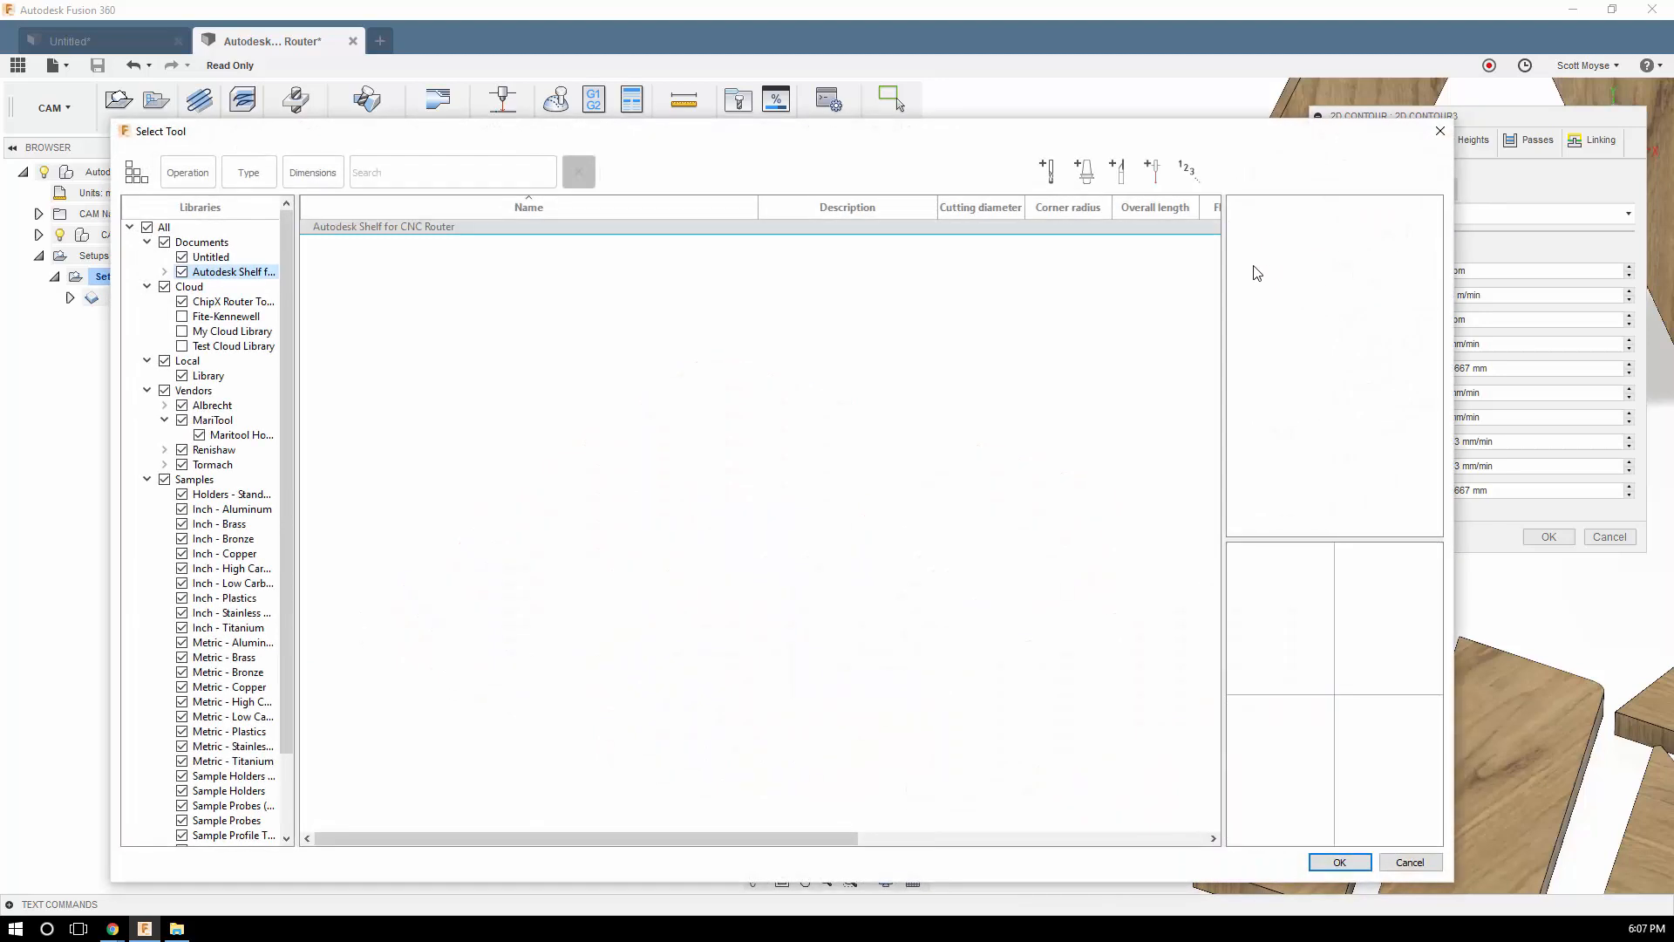
pyautogui.click(249, 303)
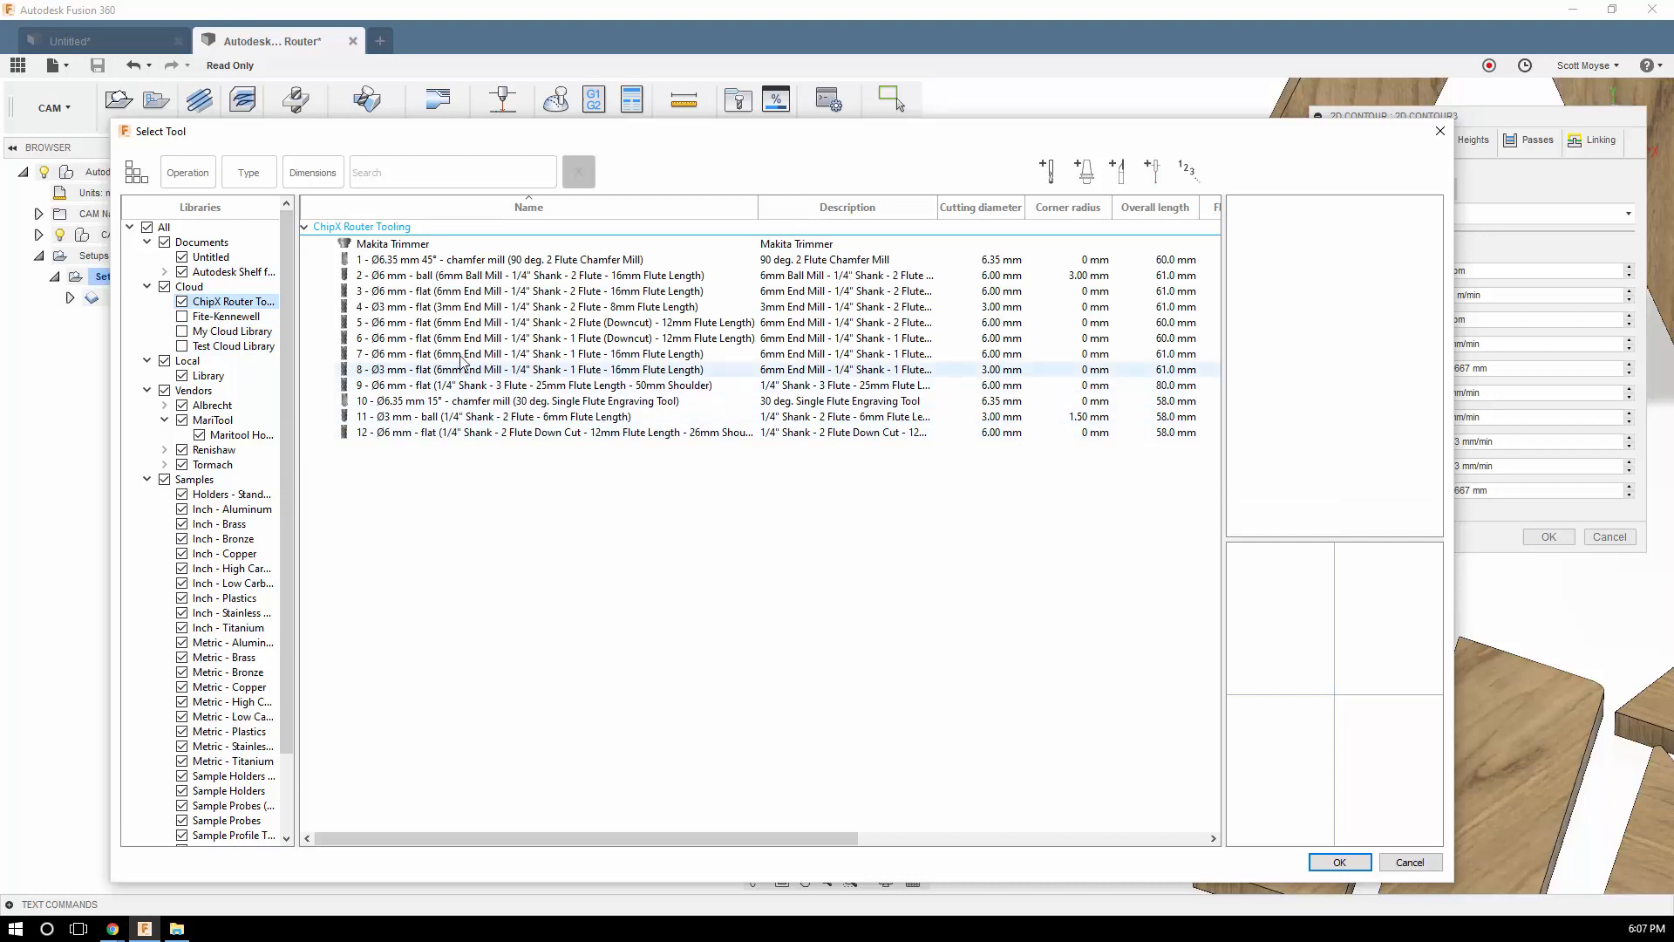
pyautogui.click(451, 323)
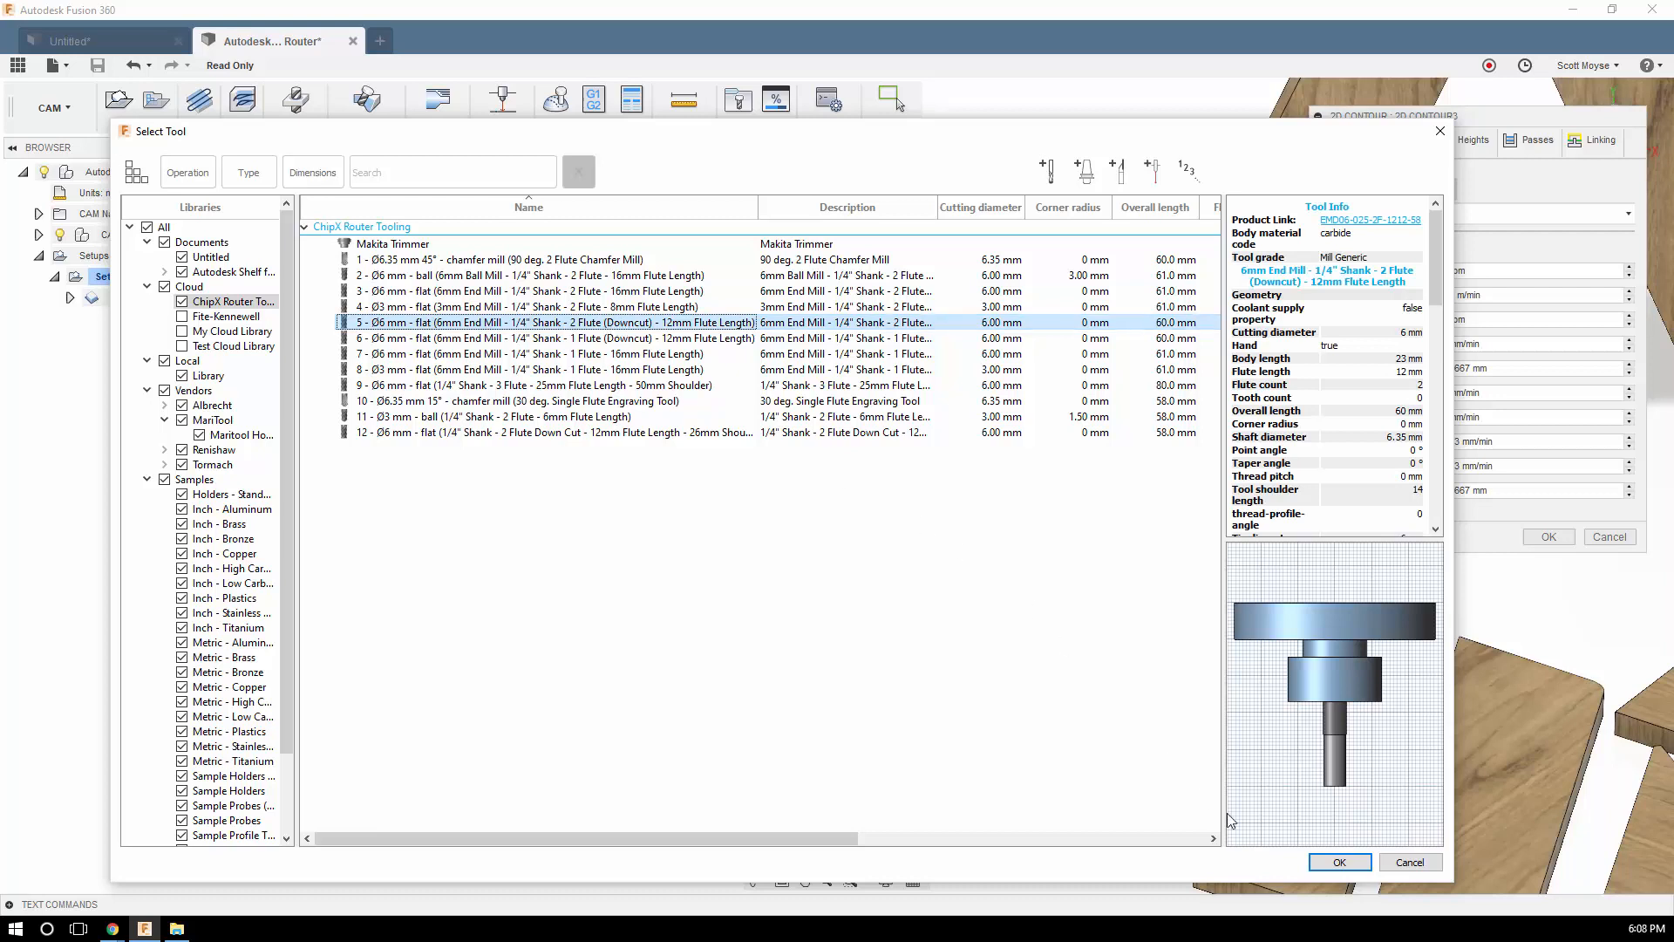
pyautogui.click(1339, 861)
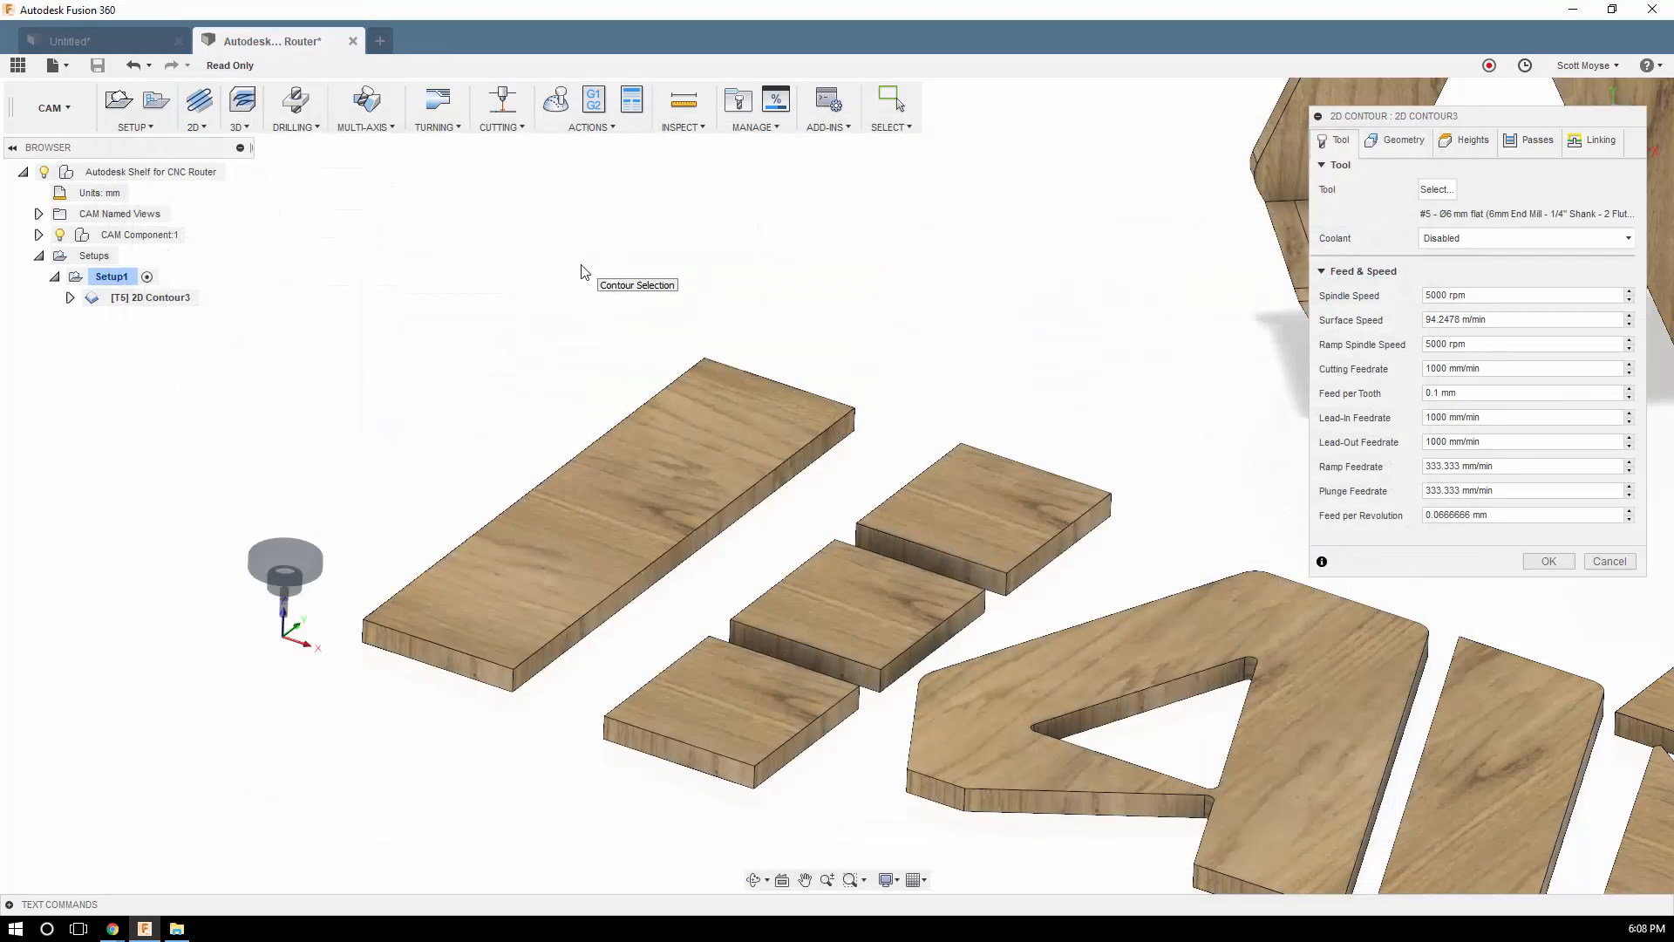
# Select the bottom edge contours of the long board, the three small boards beside it, and the A-shaped piece's outer and inner profiles
pyautogui.click(436, 667)
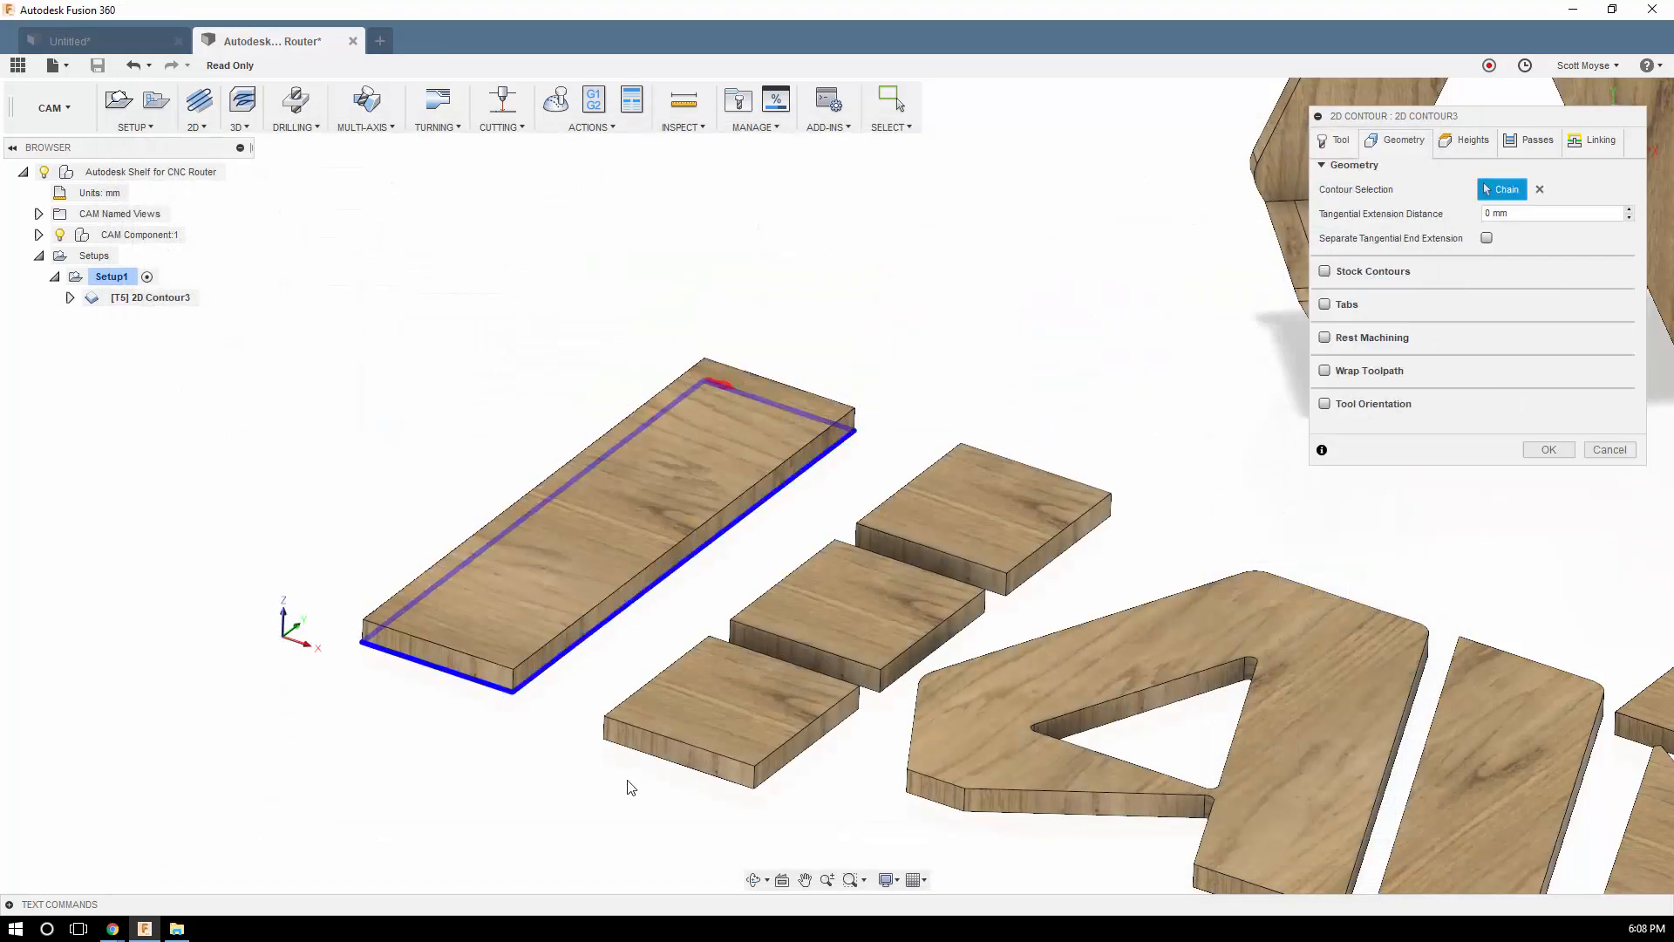
pyautogui.click(830, 690)
pyautogui.click(859, 685)
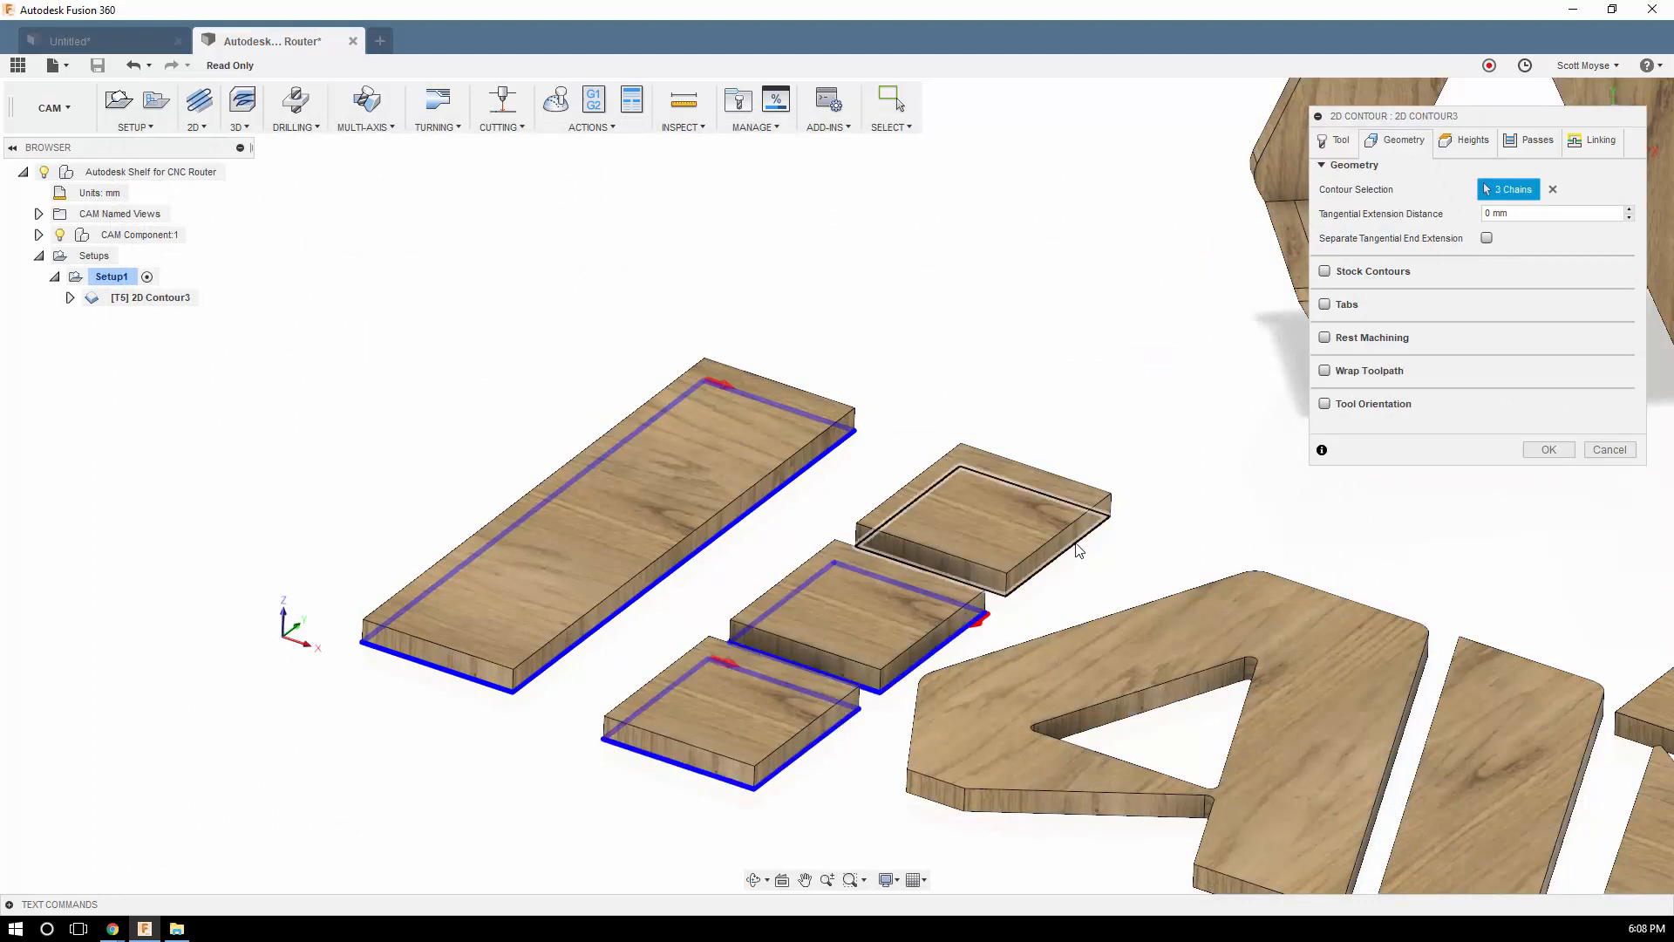
pyautogui.click(1081, 545)
pyautogui.click(1001, 816)
pyautogui.moveTo(1000, 816); pyautogui.dragTo(771, 646, button='middle')
pyautogui.click(908, 558)
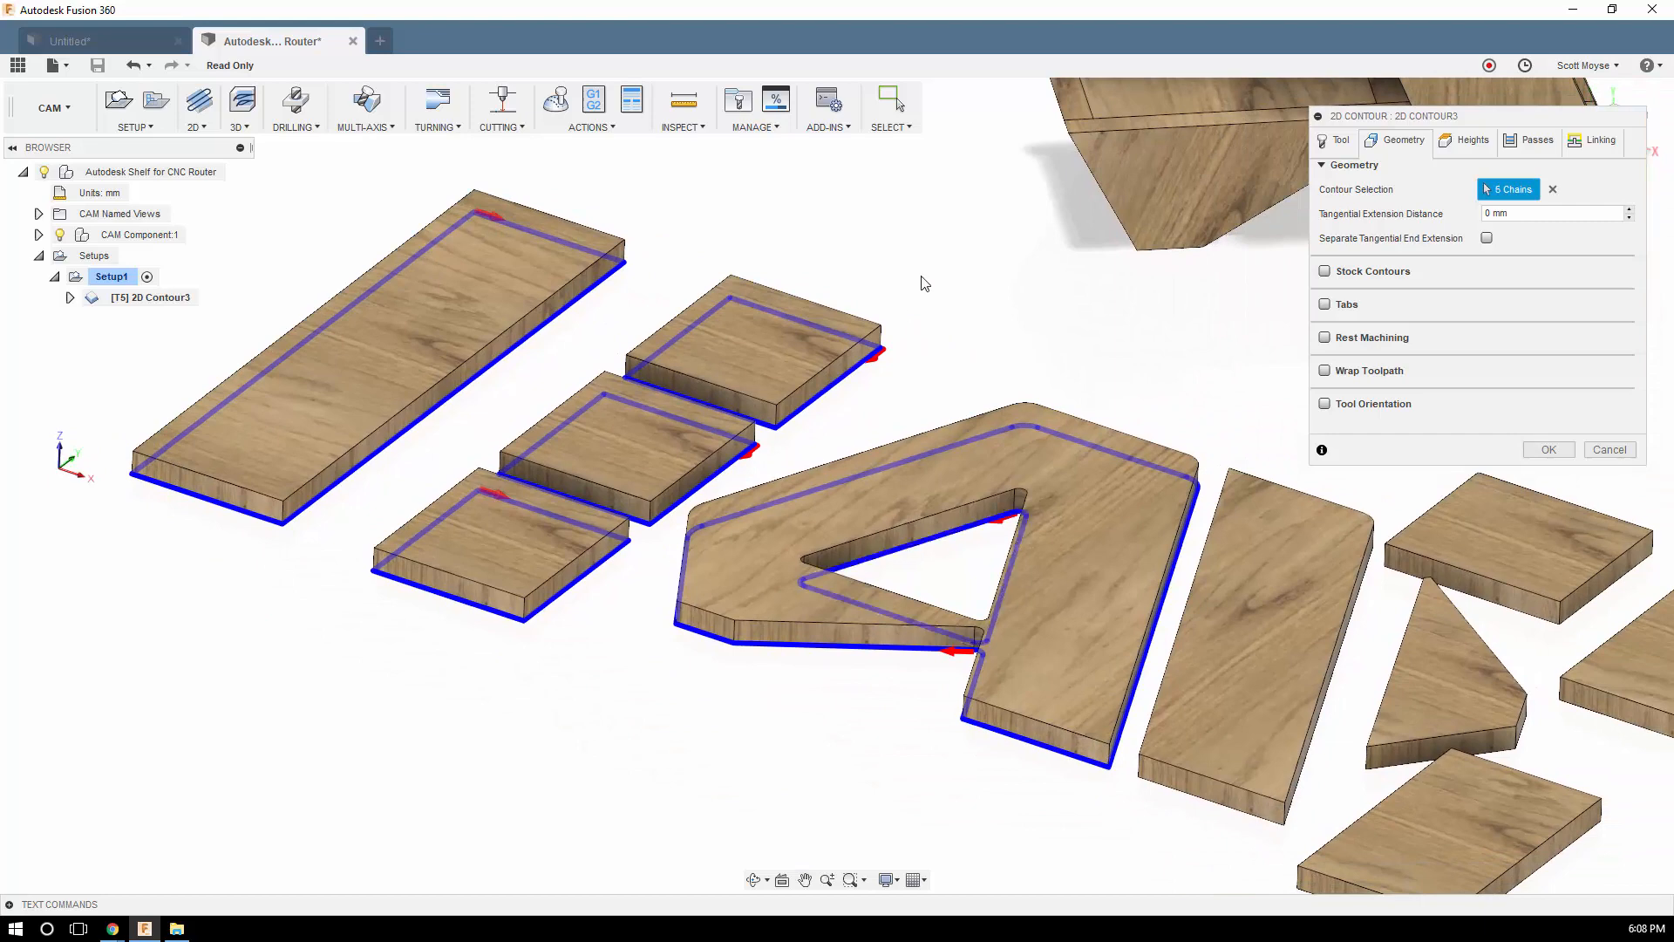
pyautogui.moveTo(922, 280); pyautogui.dragTo(971, 374, button='middle')
# Set the contour's feed height offset to 2 mm from the top height
pyautogui.moveTo(1409, 116); pyautogui.dragTo(1195, 111)
pyautogui.click(1231, 138)
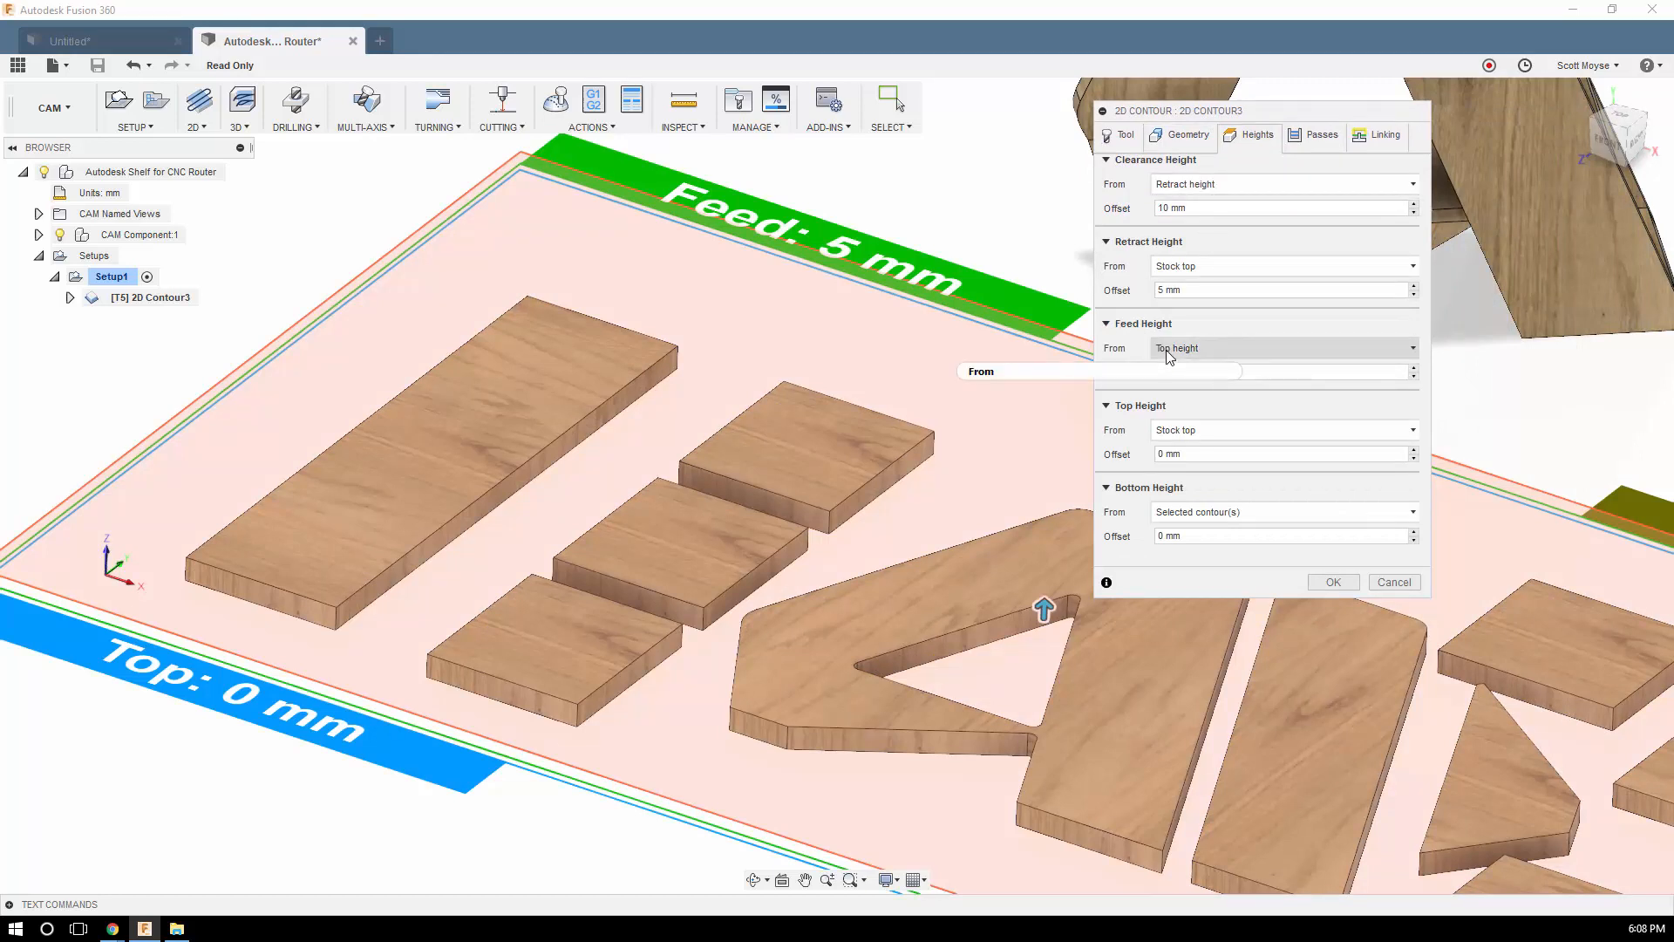
pyautogui.moveTo(1169, 356)
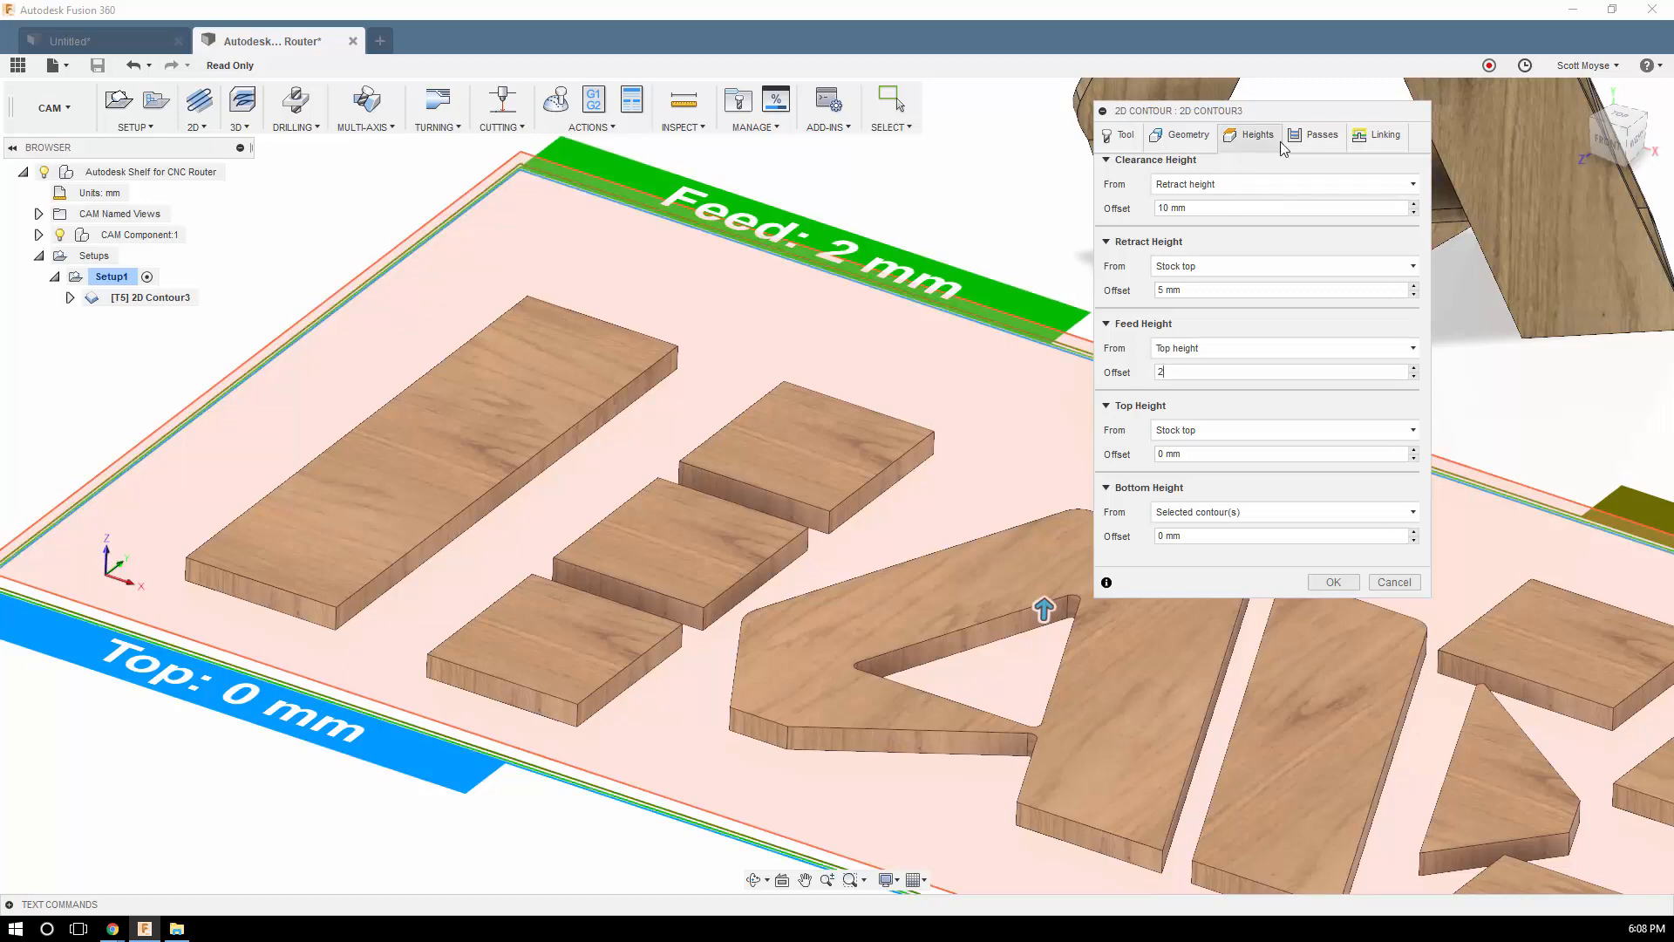
# Check the contour's pass settings and disable both Lead-In (Entry) and Lead-Out (Exit) in its linking settings
pyautogui.click(1303, 137)
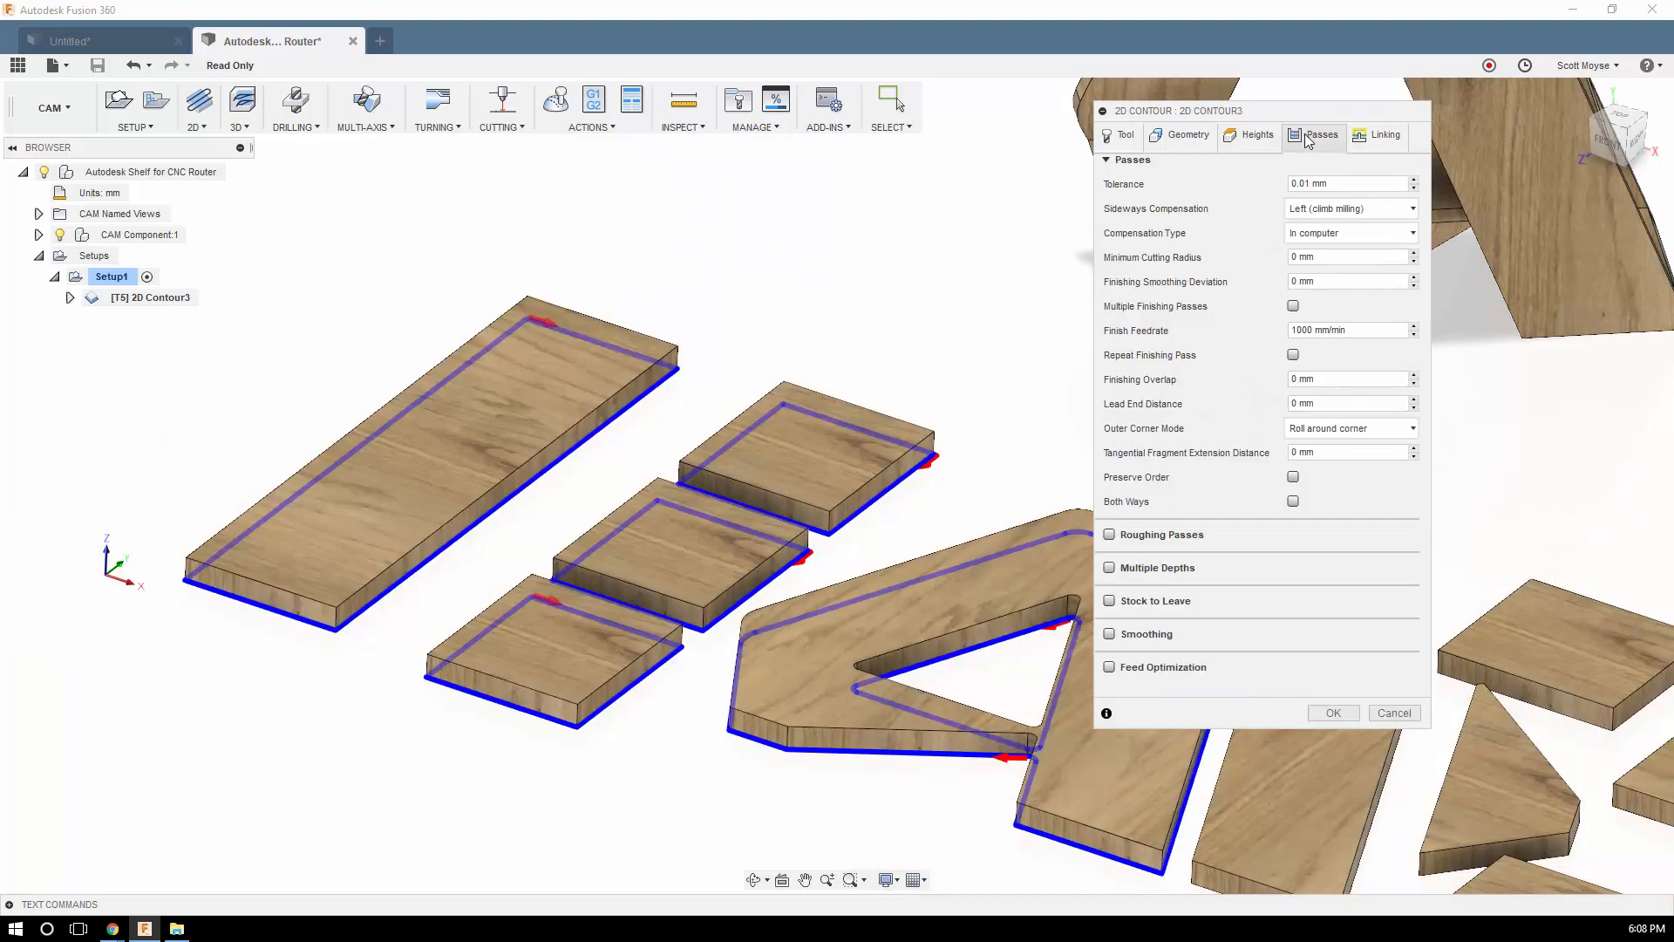
pyautogui.click(1386, 136)
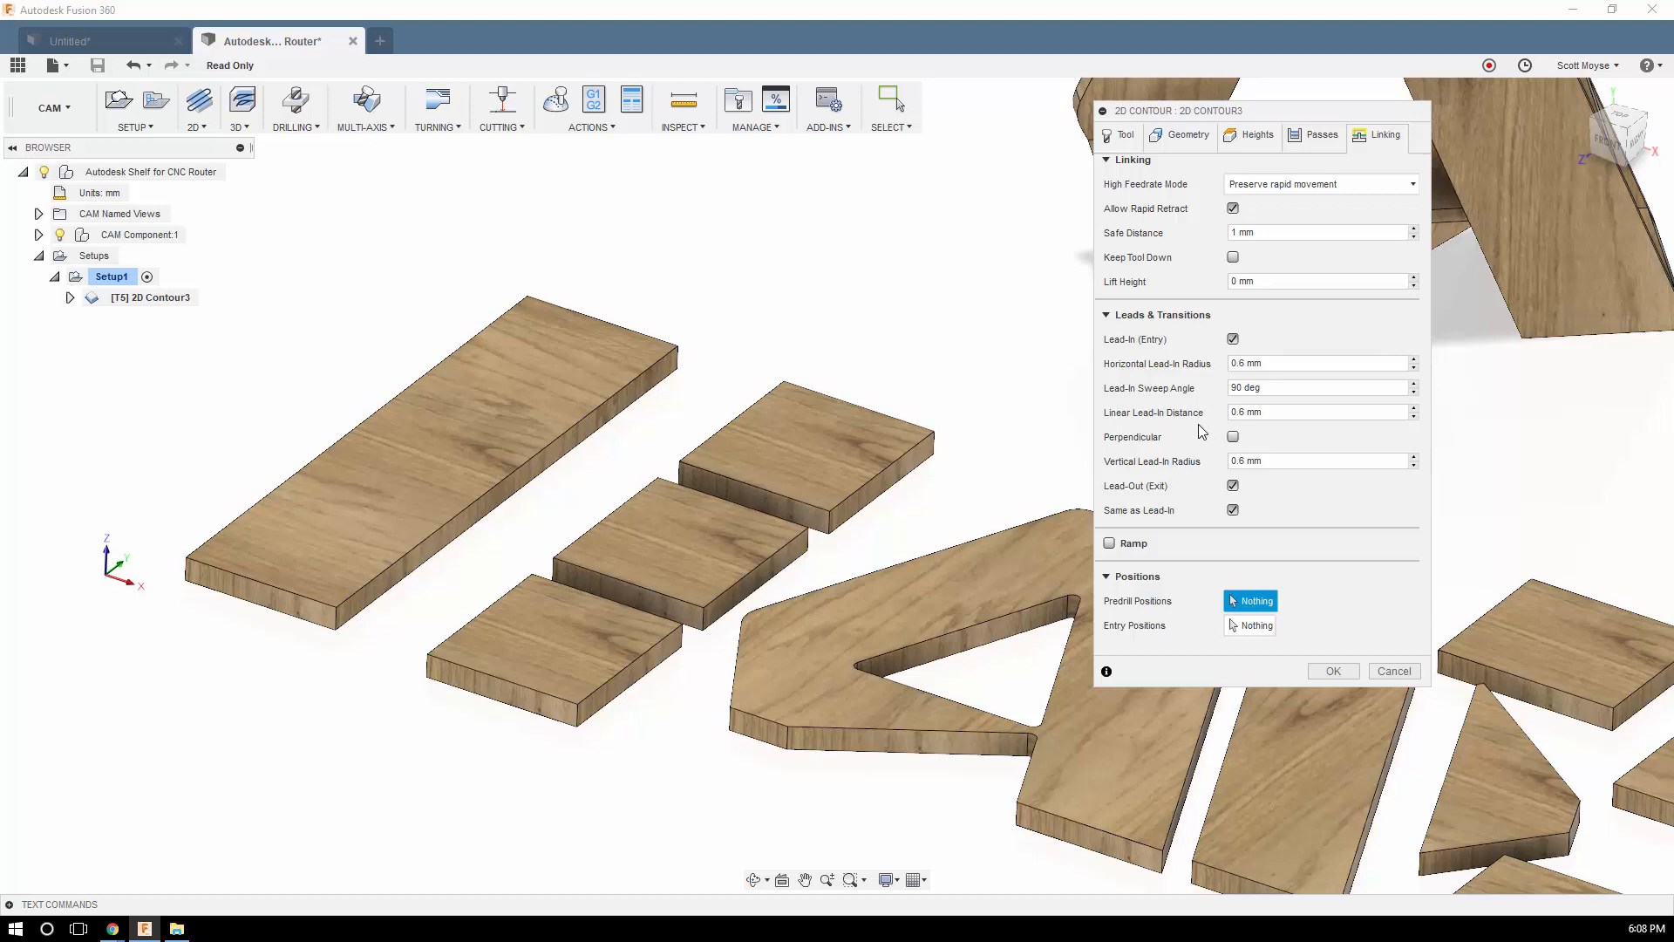
pyautogui.click(1233, 485)
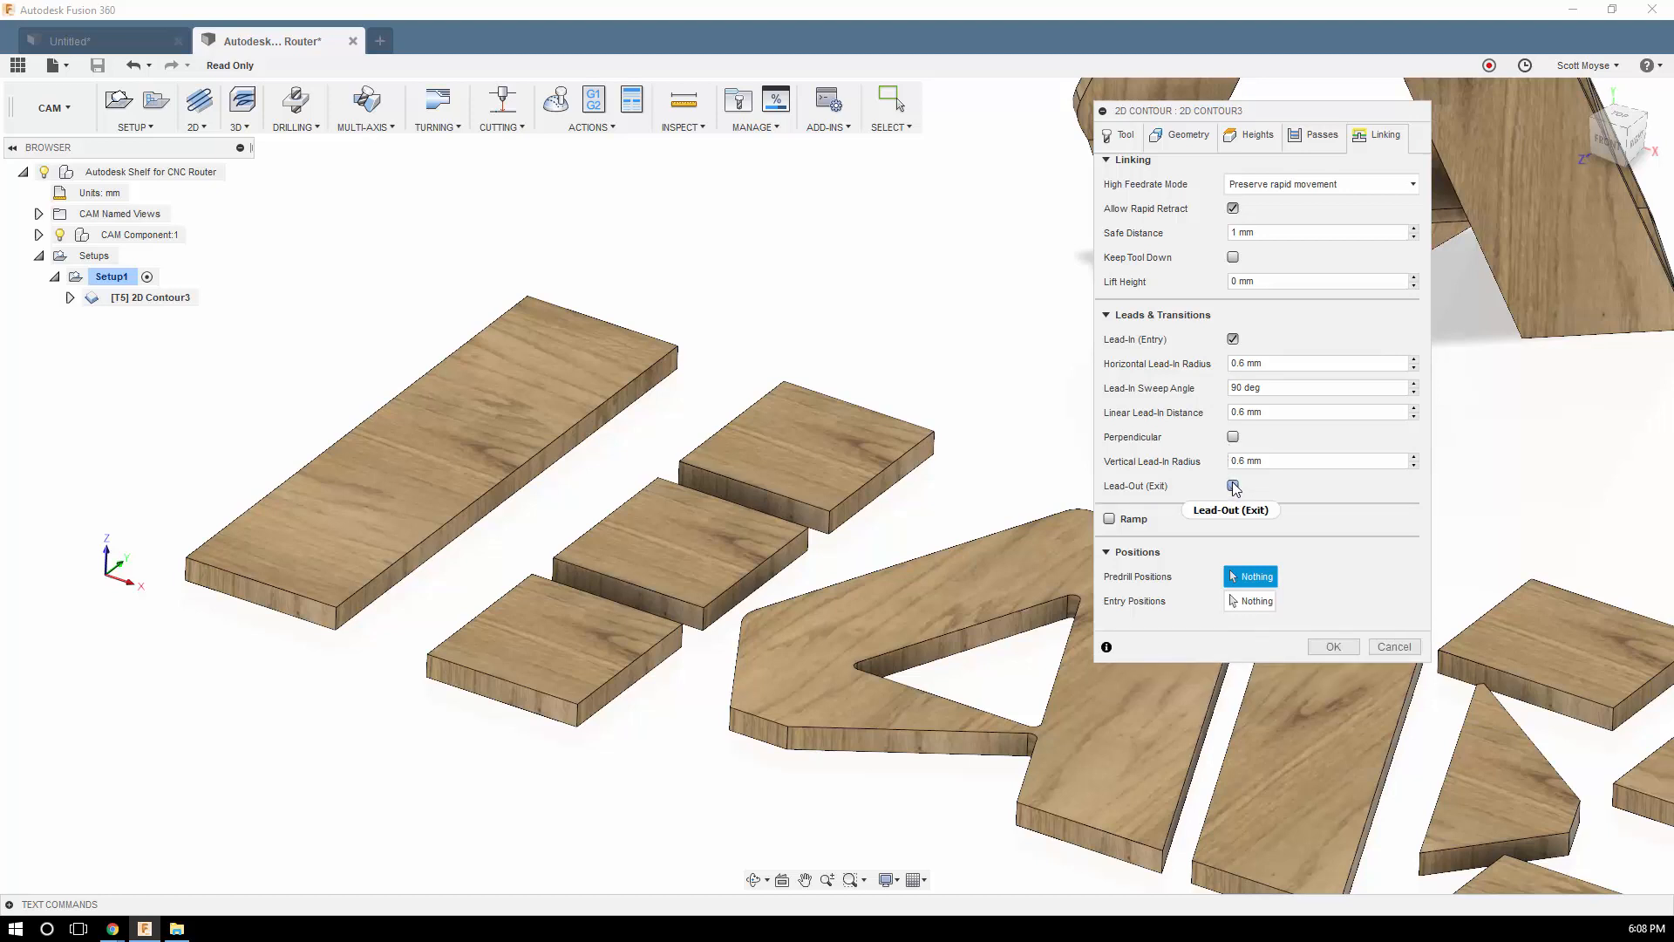
pyautogui.click(1233, 339)
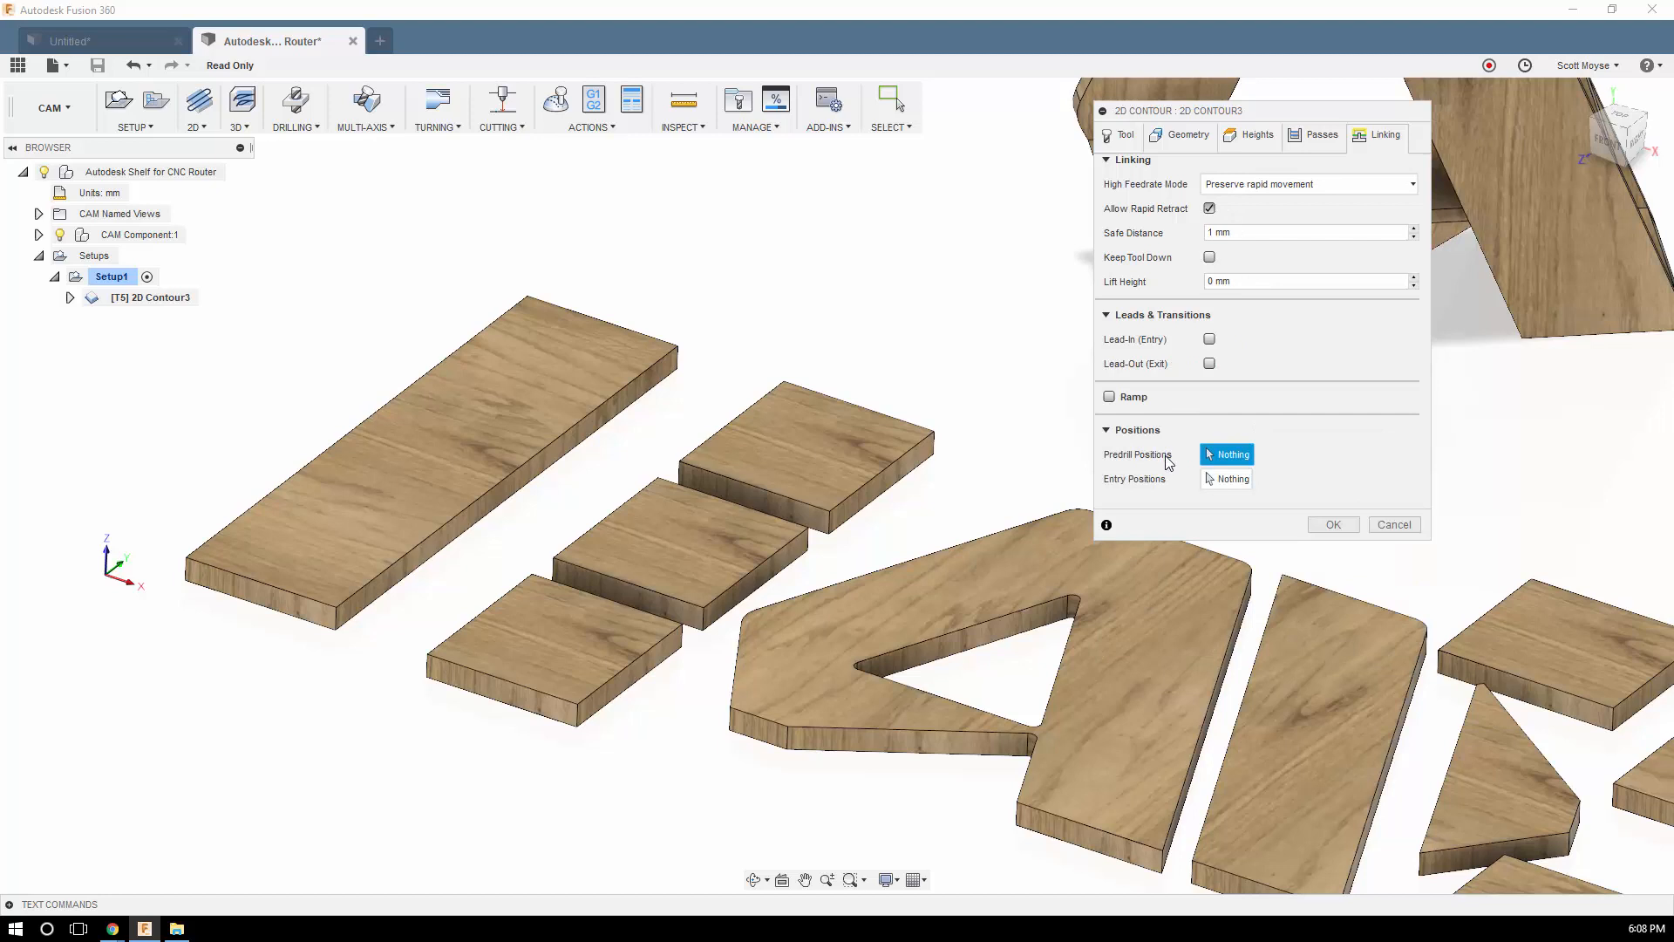
# Enable ramping with a 2 mm maximum ramp stepdown and generate the 2D contour toolpath
pyautogui.click(1109, 397)
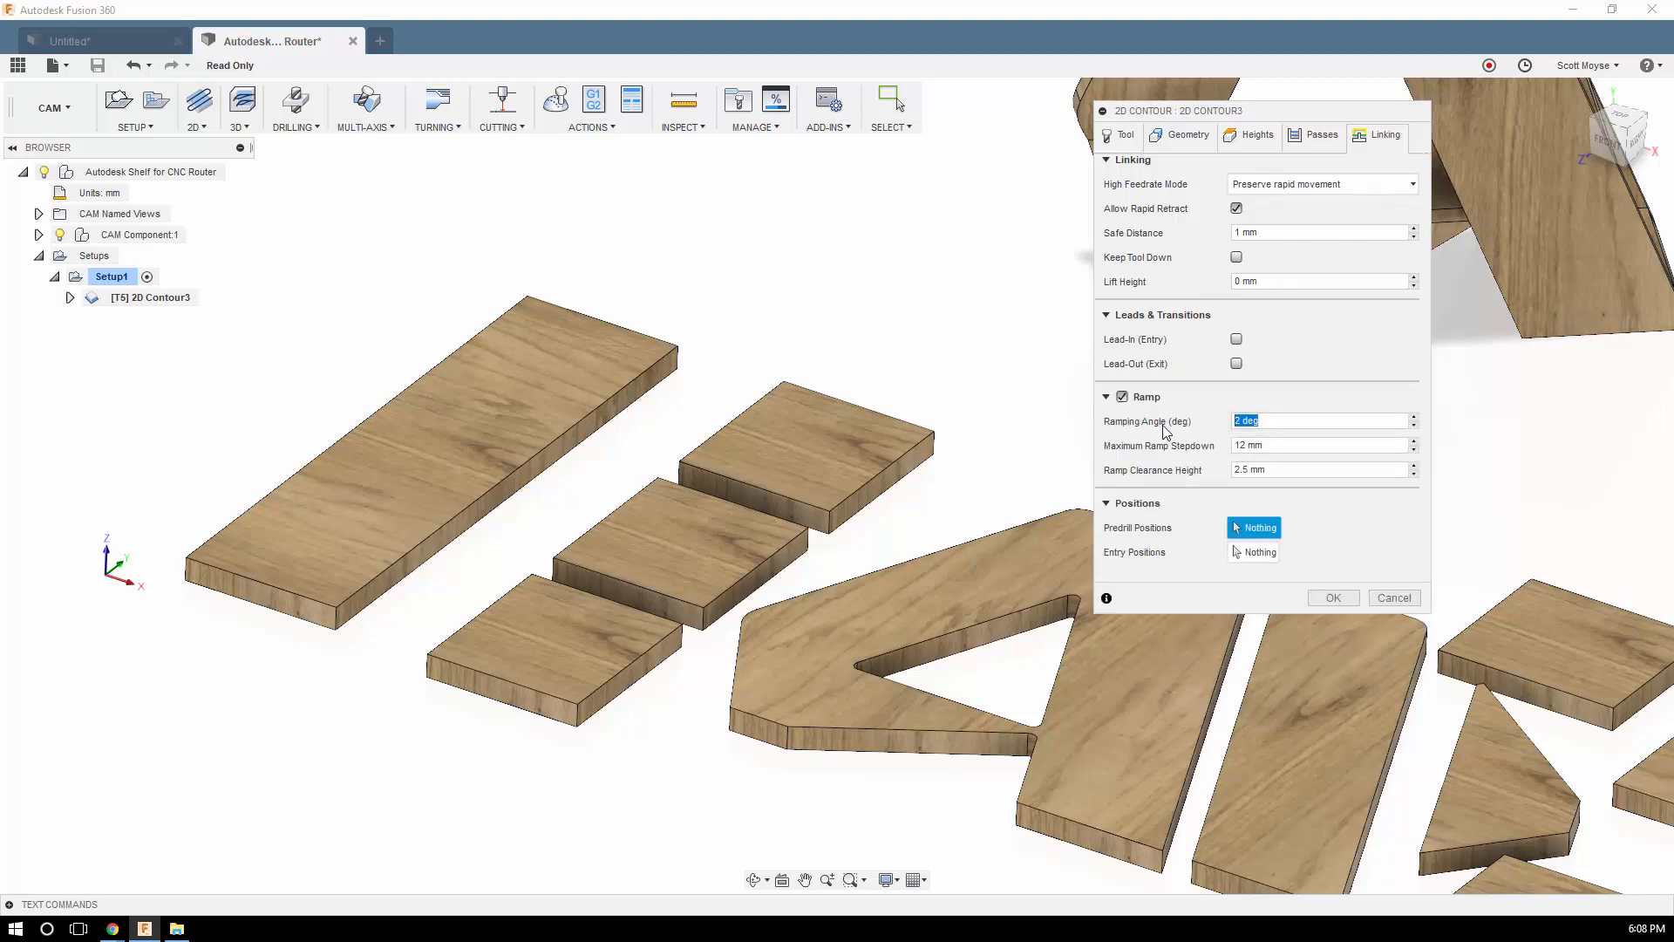
pyautogui.click(1267, 420)
pyautogui.press('Tab')
pyautogui.write('2')
pyautogui.moveTo(1238, 469)
pyautogui.click(1331, 598)
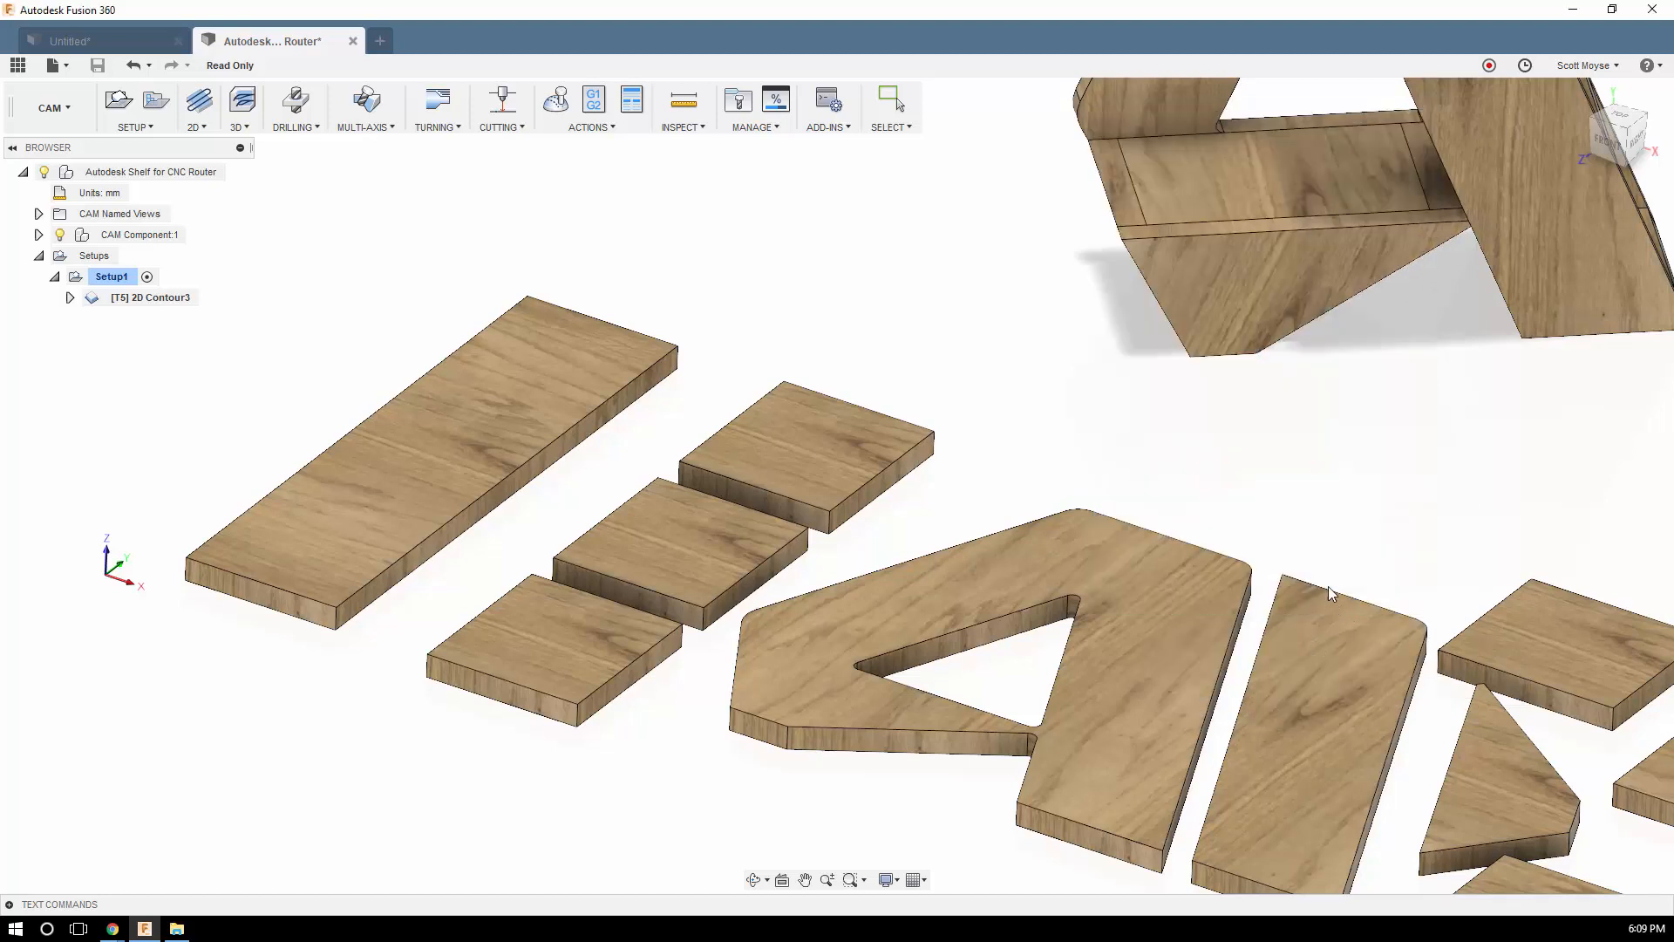
# Examine the ramping toolpath up close at the long board's corners, from the plunge to the final bottom pass
pyautogui.scroll(6, 142, 613)
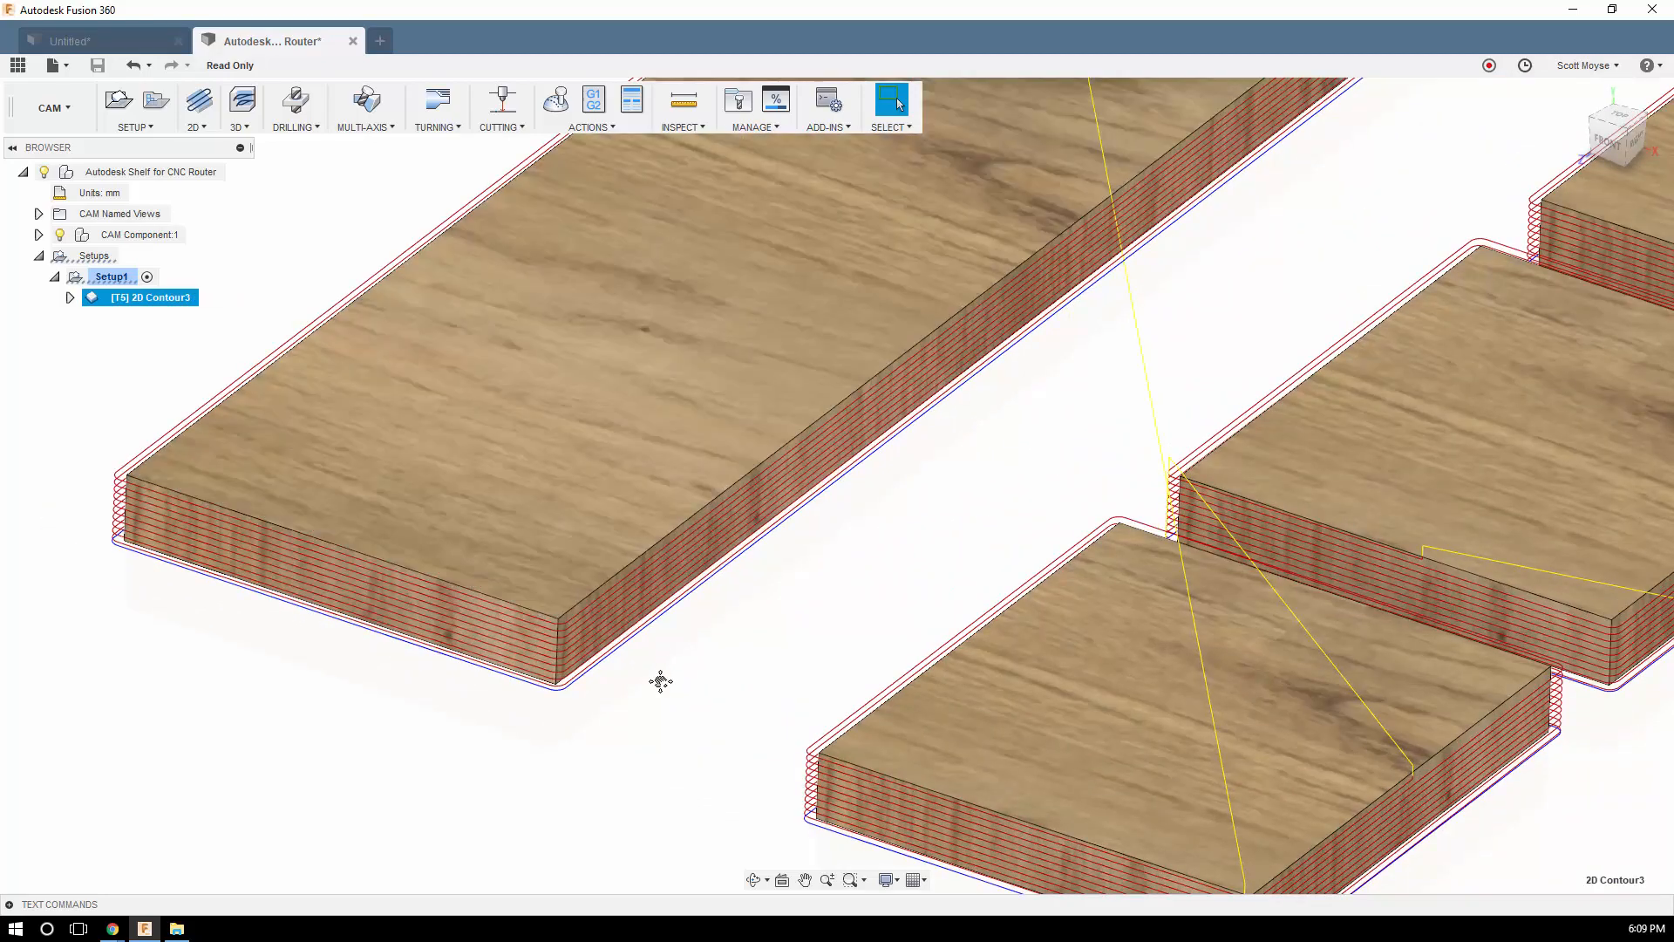
pyautogui.moveTo(660, 681)
pyautogui.mouseDown(button='middle')
pyautogui.moveTo(710, 714)
pyautogui.moveTo(635, 654)
pyautogui.moveTo(646, 631)
pyautogui.mouseUp(button='middle')
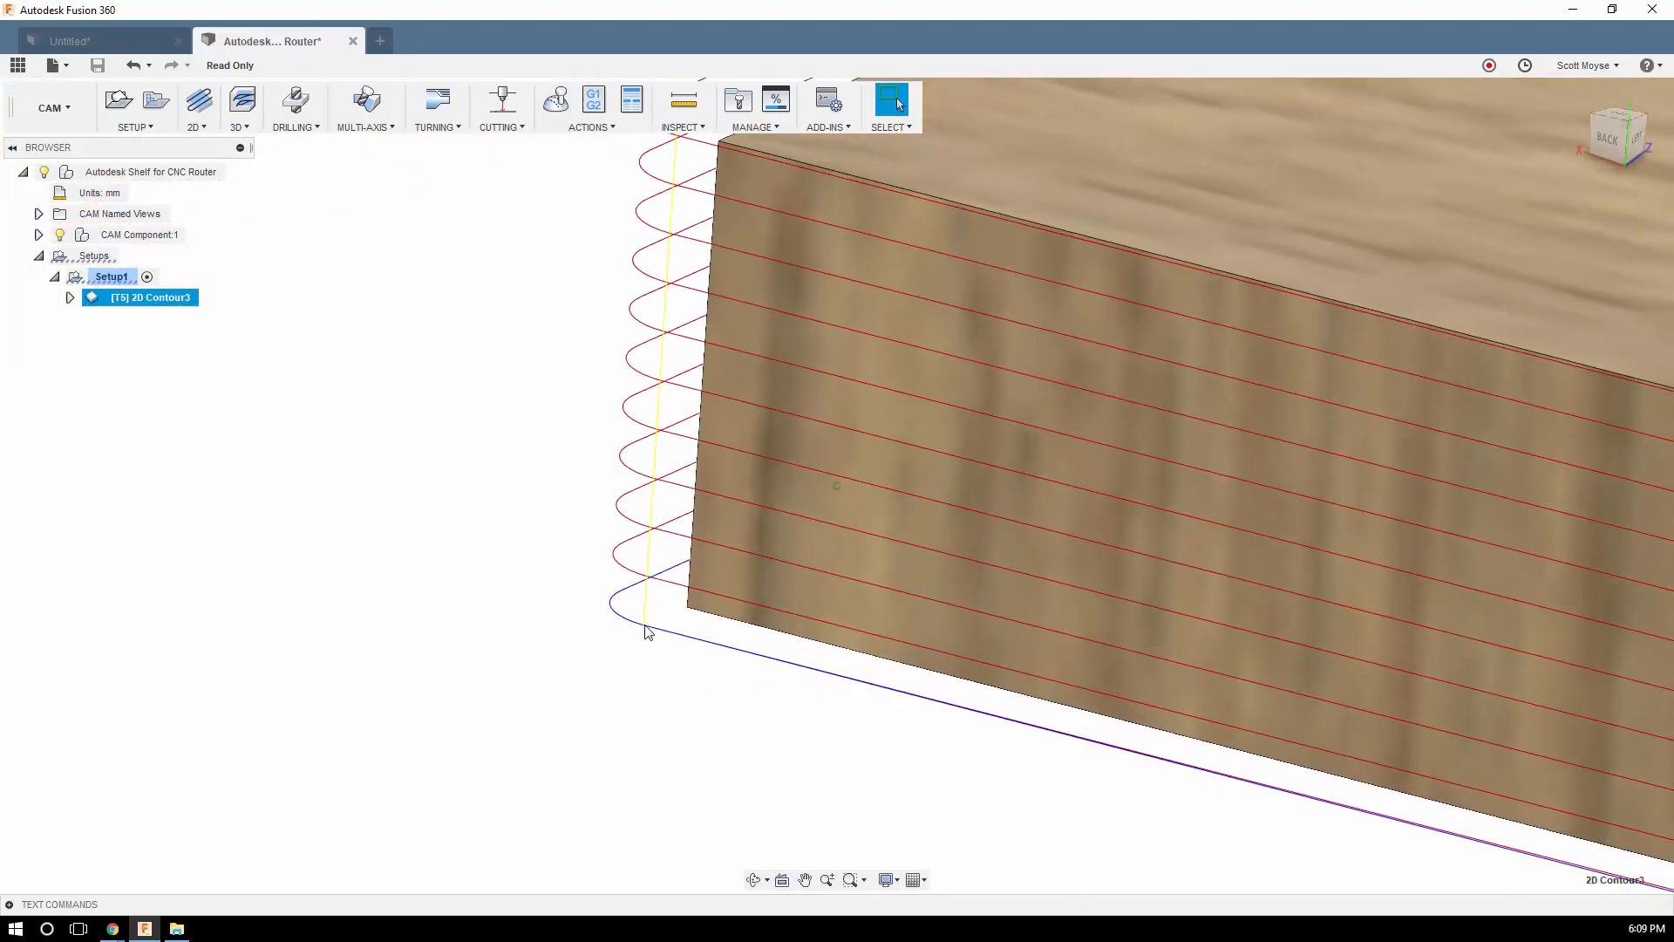
pyautogui.keyDown('shift'); pyautogui.moveTo(646, 235); pyautogui.dragTo(776, 514, button='middle'); pyautogui.keyUp('shift')
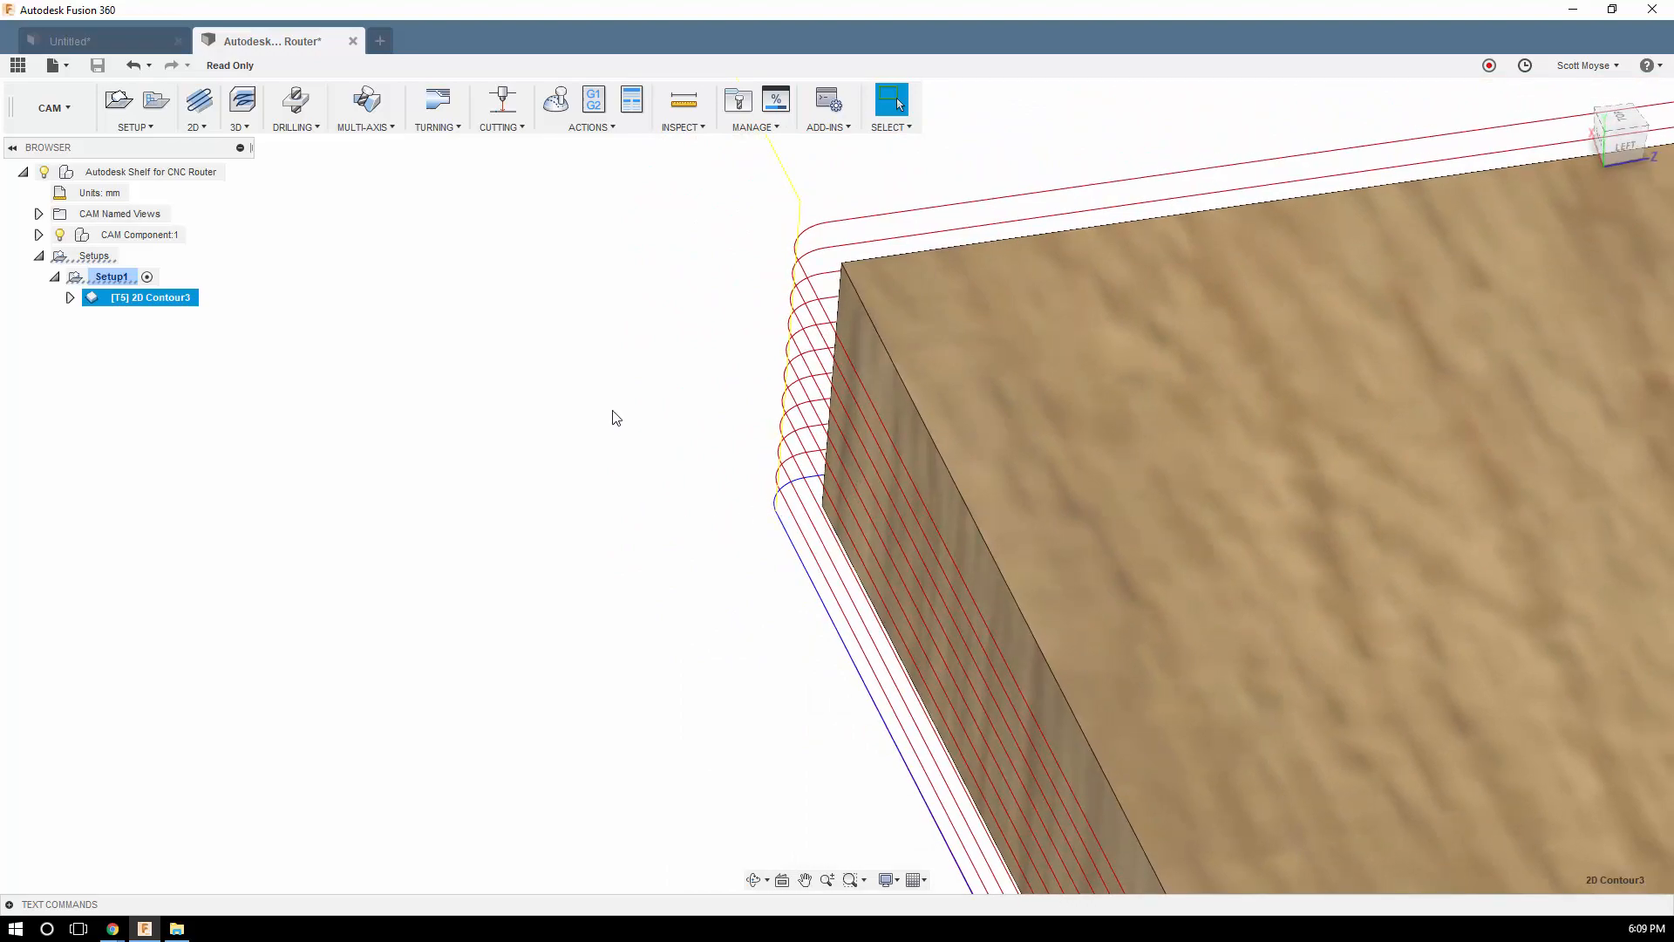
pyautogui.keyDown('shift'); pyautogui.moveTo(616, 419); pyautogui.dragTo(718, 512, button='middle'); pyautogui.keyUp('shift')
pyautogui.keyDown('shift'); pyautogui.moveTo(815, 495); pyautogui.dragTo(880, 319, button='middle'); pyautogui.keyUp('shift')
pyautogui.scroll(-5, 777, 396)
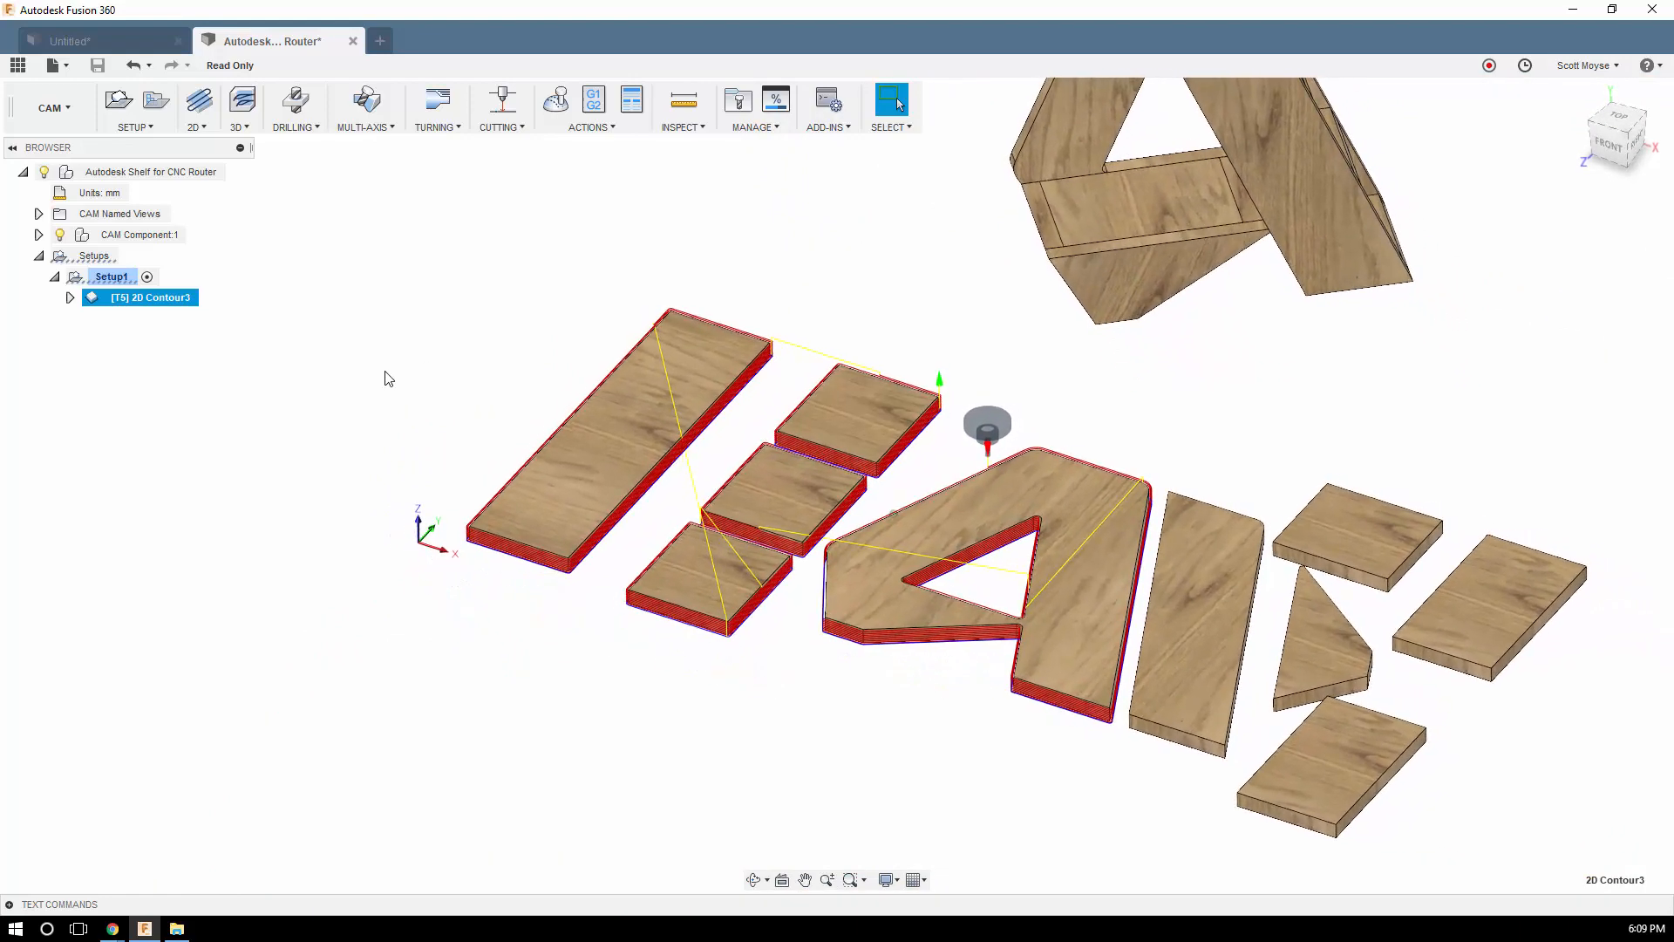
# Simulate the 2D contour toolpath with the stock displayed and slightly increase the playback speed
pyautogui.click(555, 103)
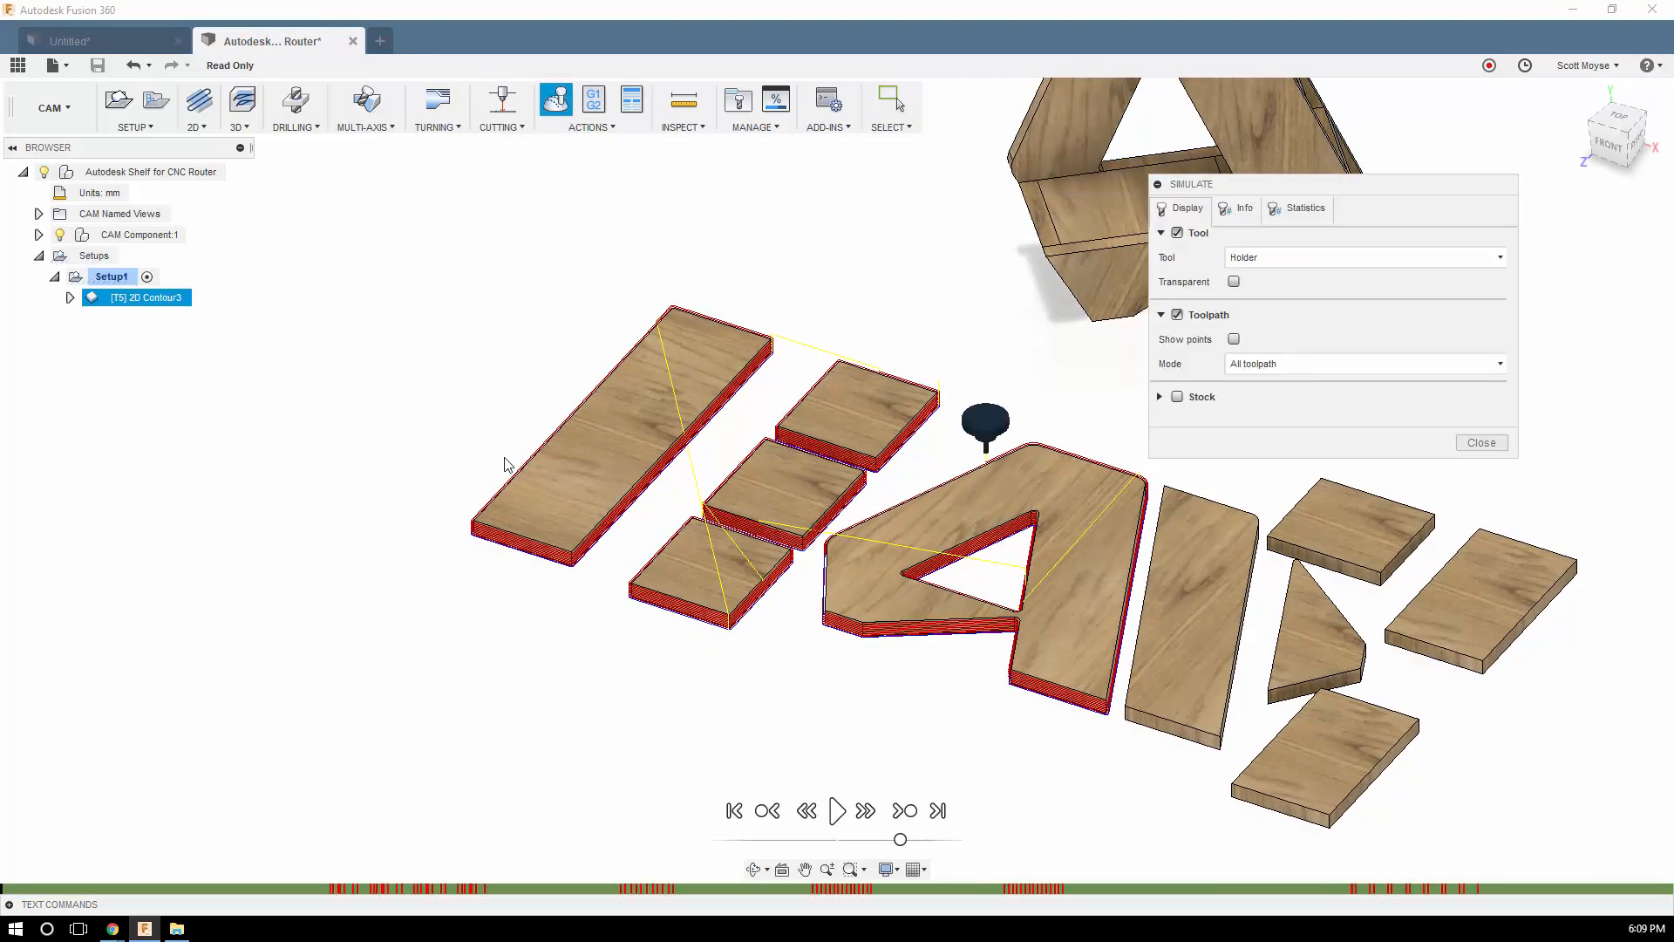
pyautogui.click(1175, 398)
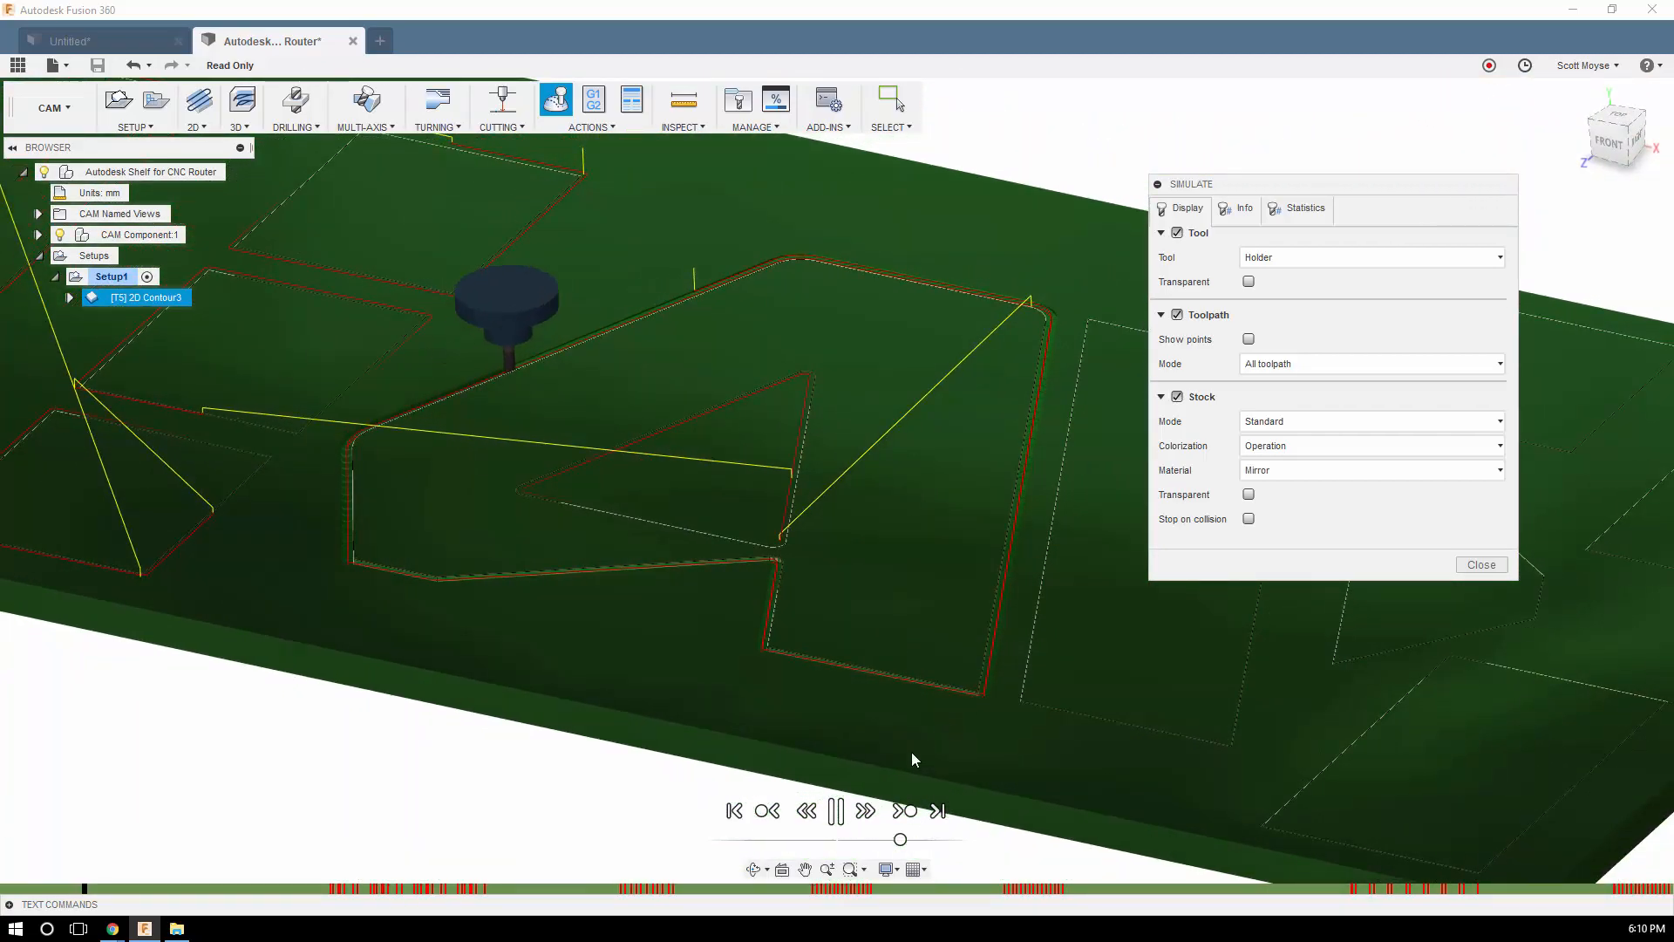
pyautogui.moveTo(900, 839); pyautogui.dragTo(911, 839)
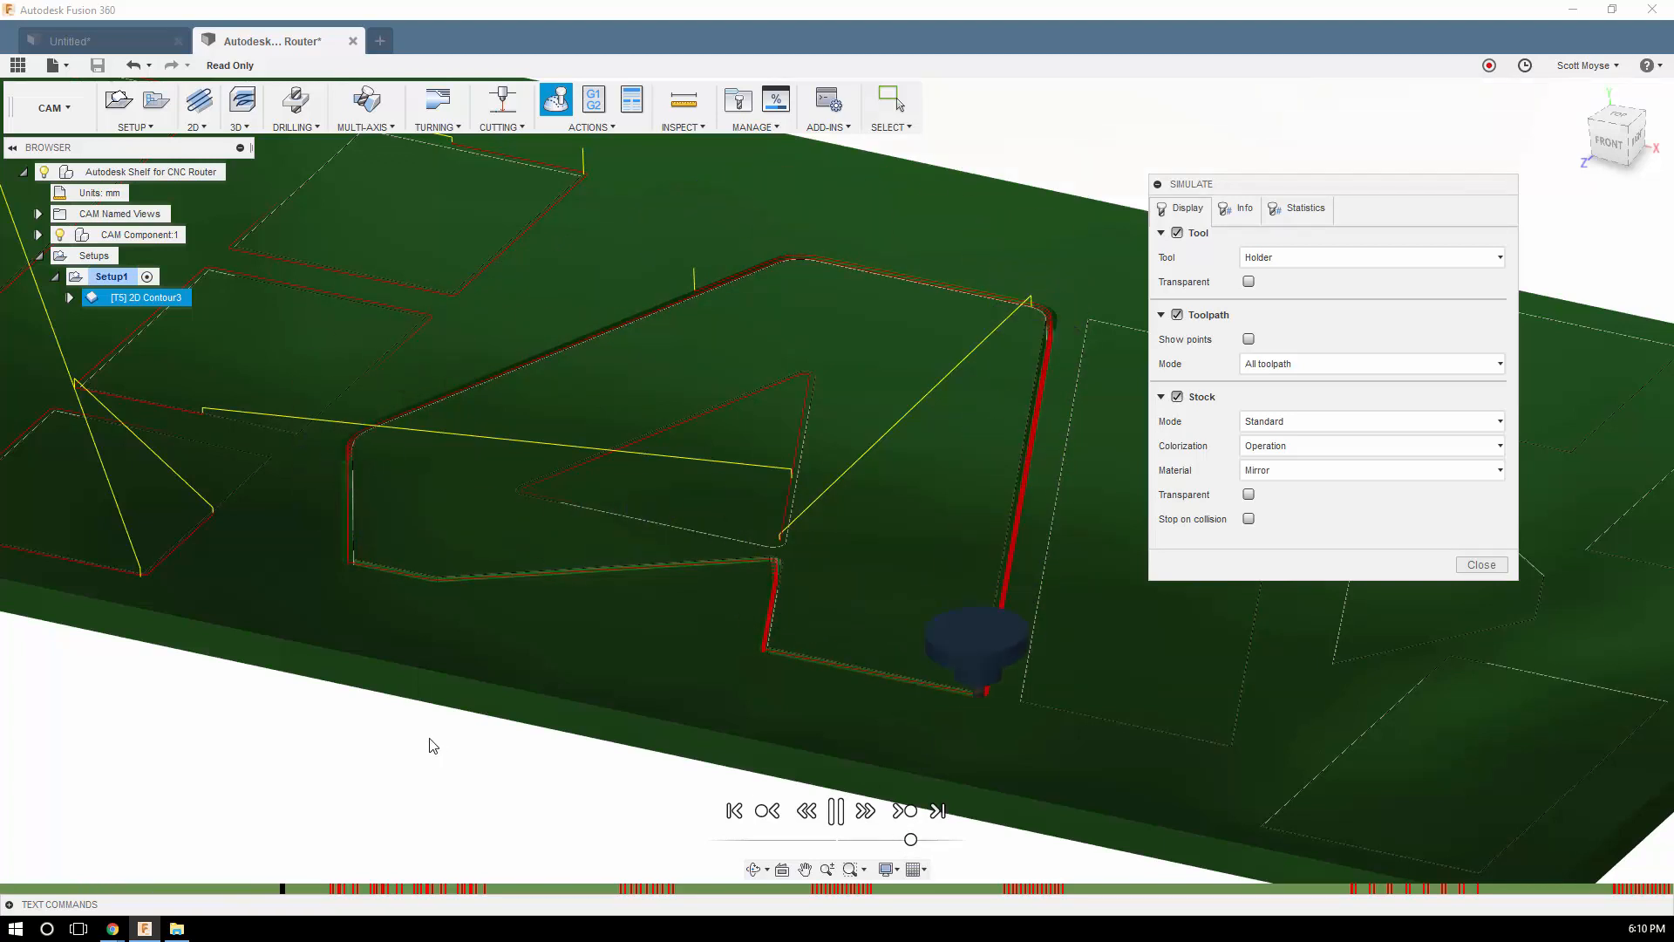
# Read the details of a collision marked on the simulation timeline and inspect the cutter and stock from the side and above
pyautogui.moveTo(334, 891)
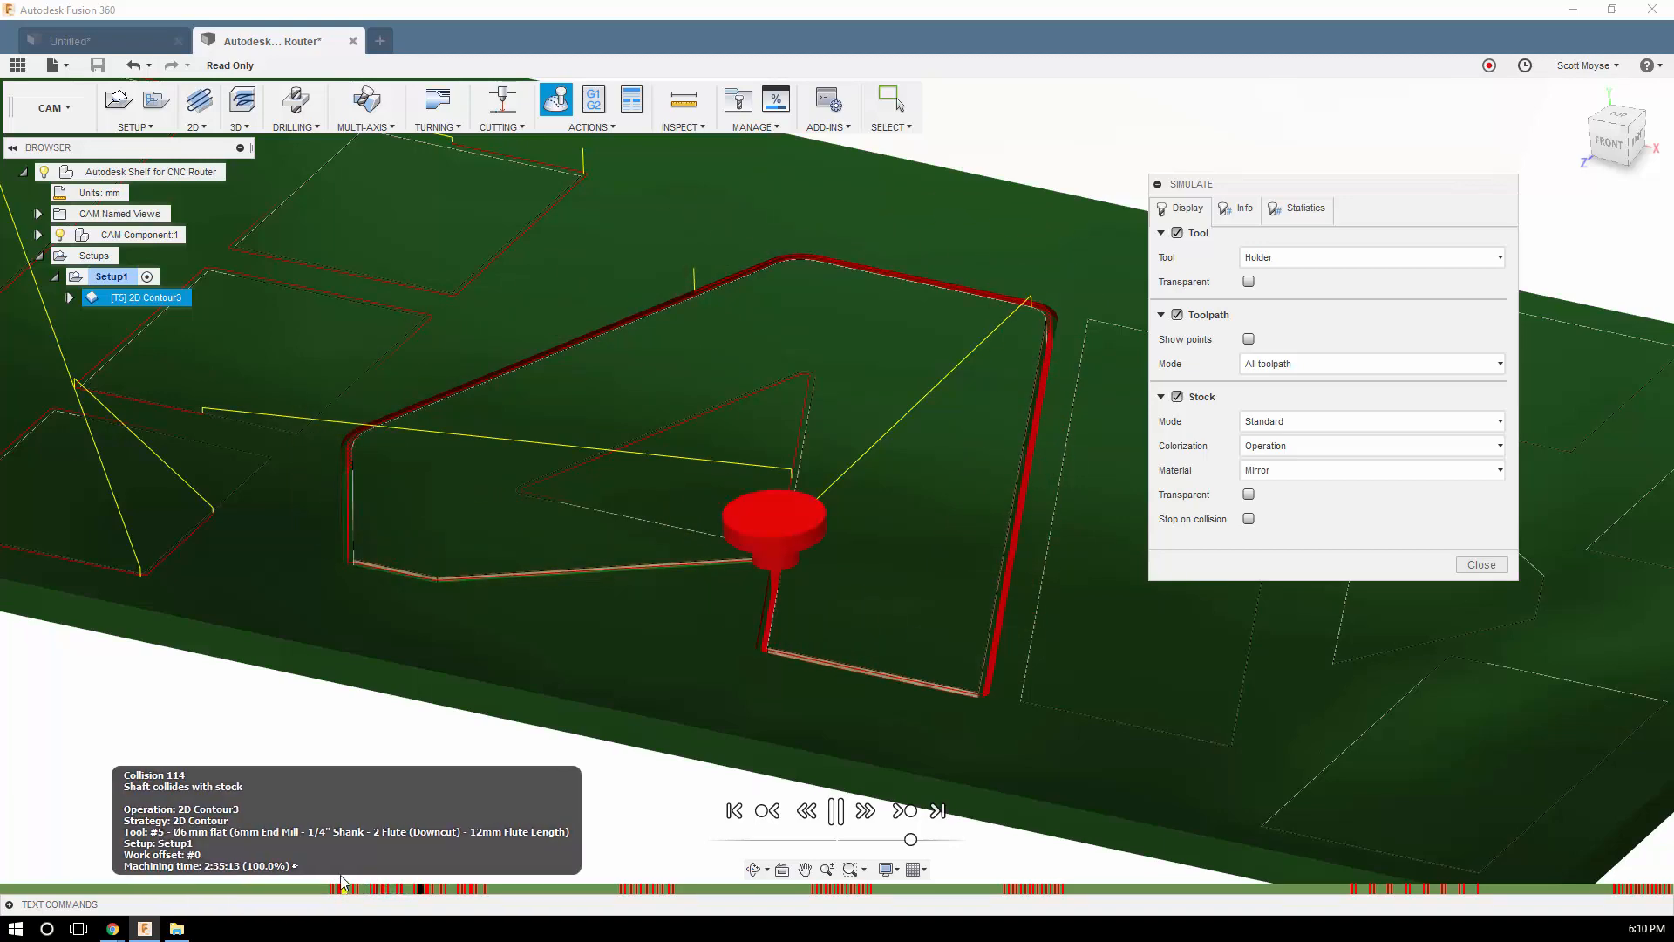
pyautogui.keyDown('shift'); pyautogui.moveTo(398, 635); pyautogui.dragTo(837, 670, button='middle'); pyautogui.keyUp('shift')
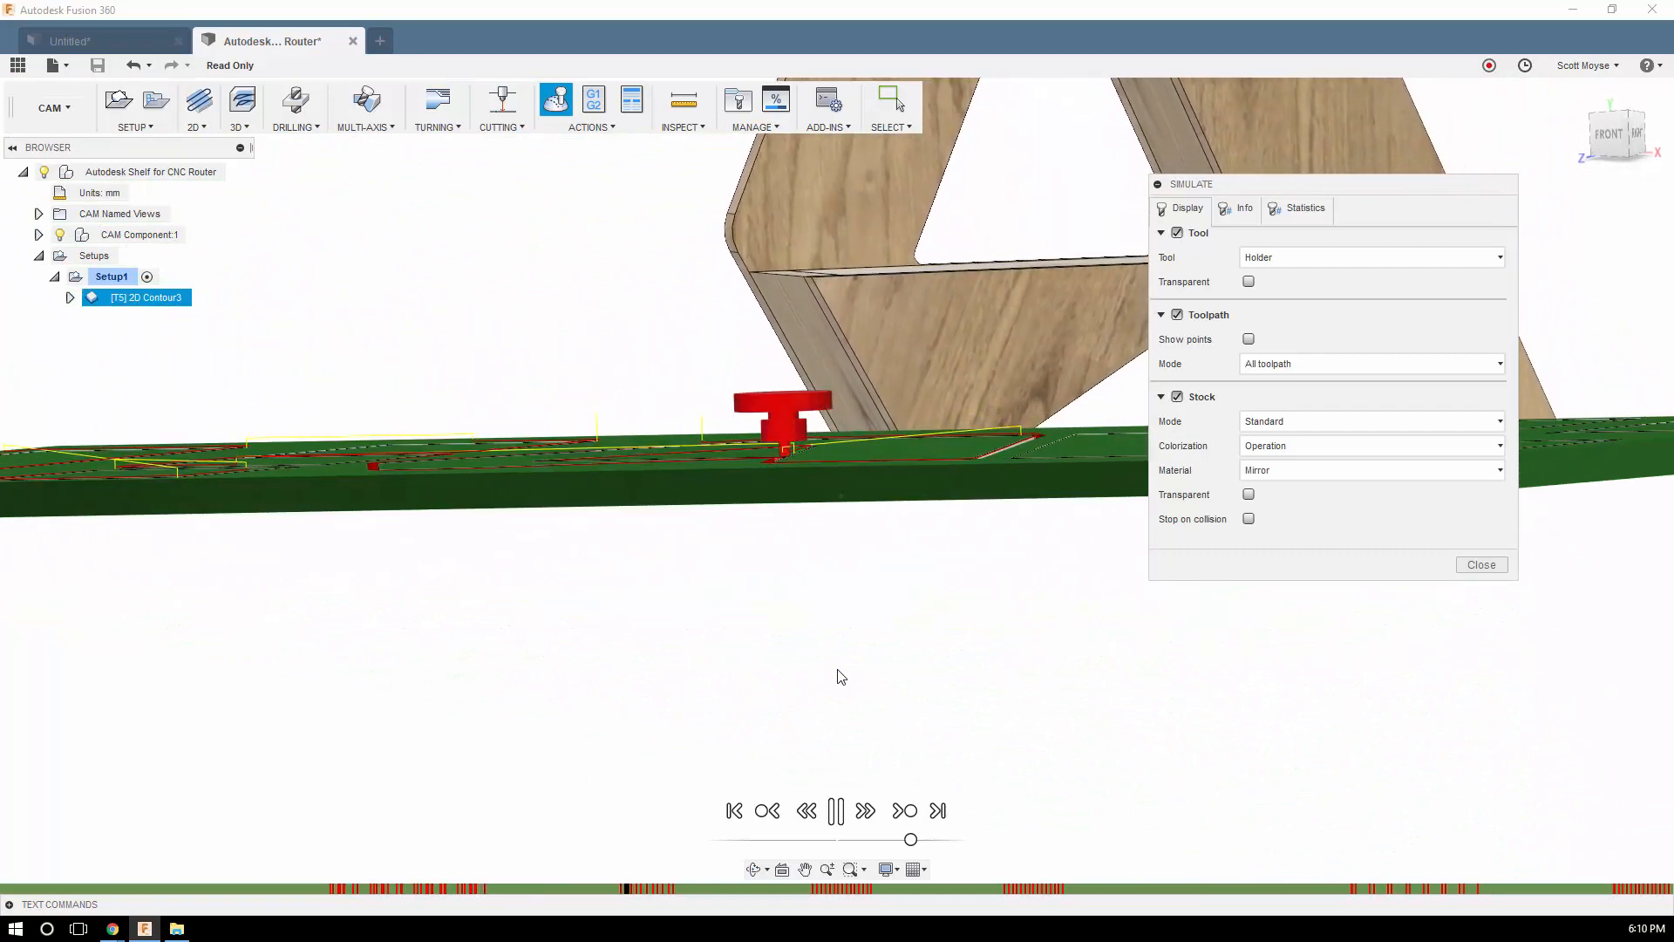
pyautogui.keyDown('shift'); pyautogui.moveTo(689, 523); pyautogui.dragTo(680, 572, button='middle'); pyautogui.keyUp('shift')
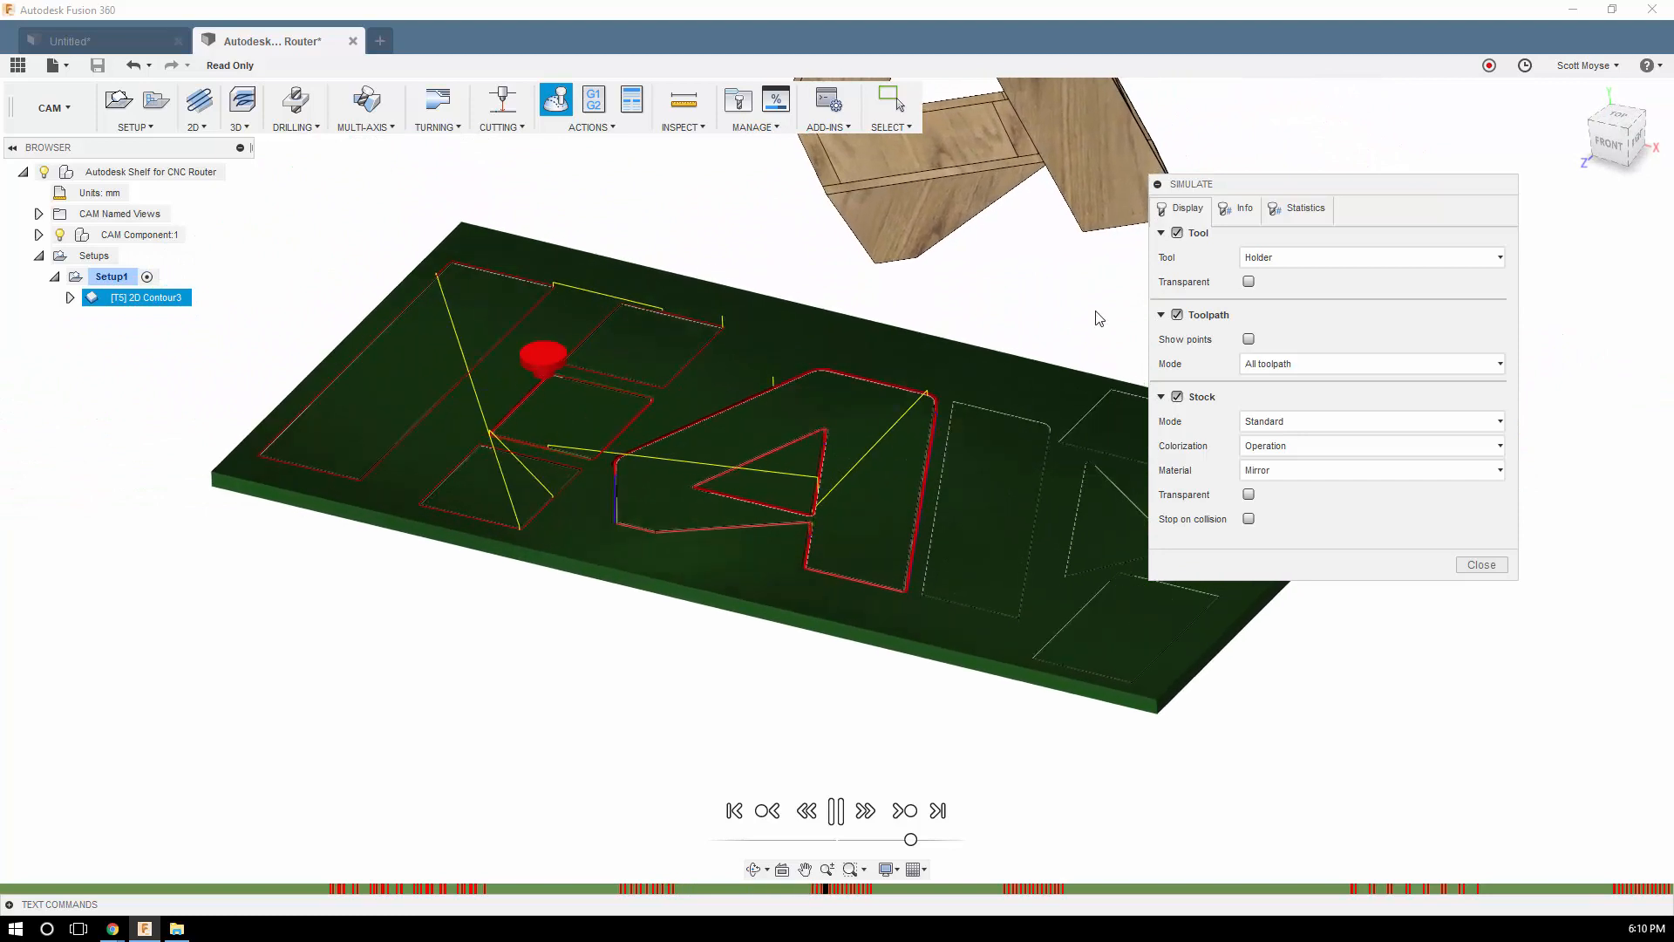